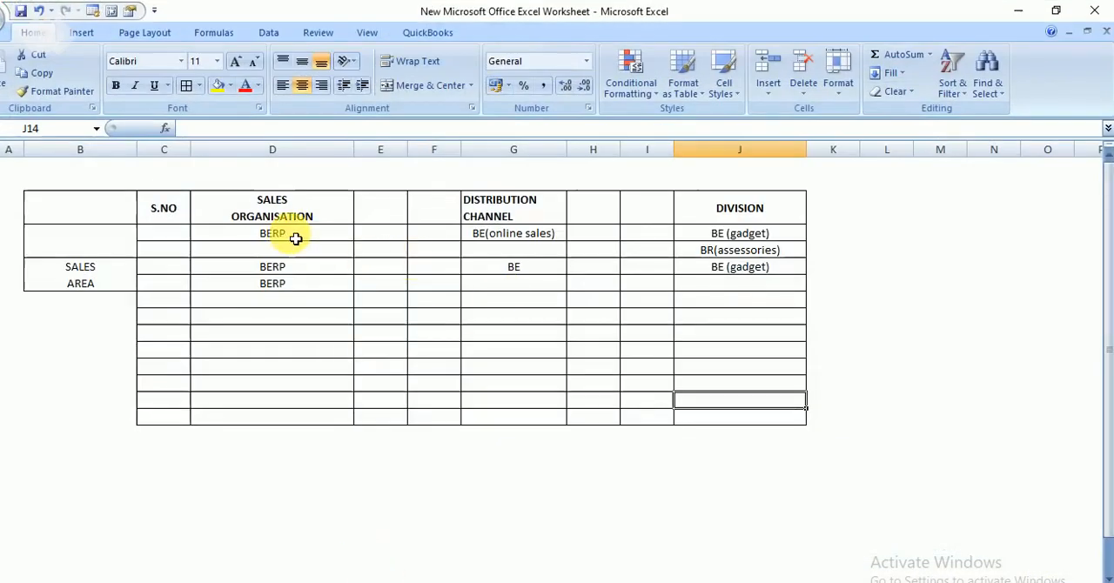
Step: Review the distribution channel and division entries for sales organisation BERP in the sales area worksheet
click(531, 239)
click(731, 236)
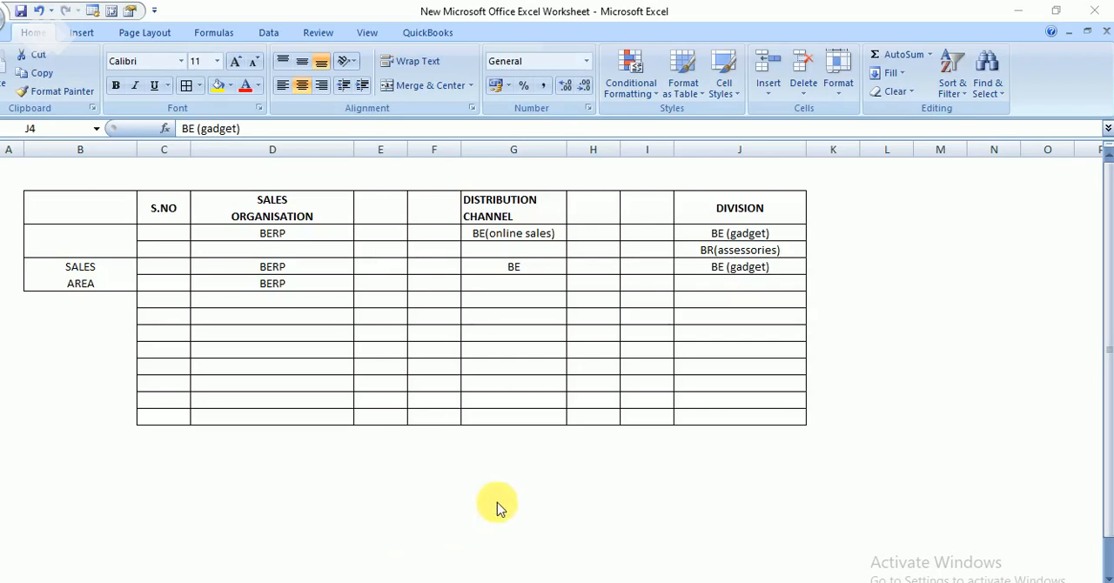
click(555, 457)
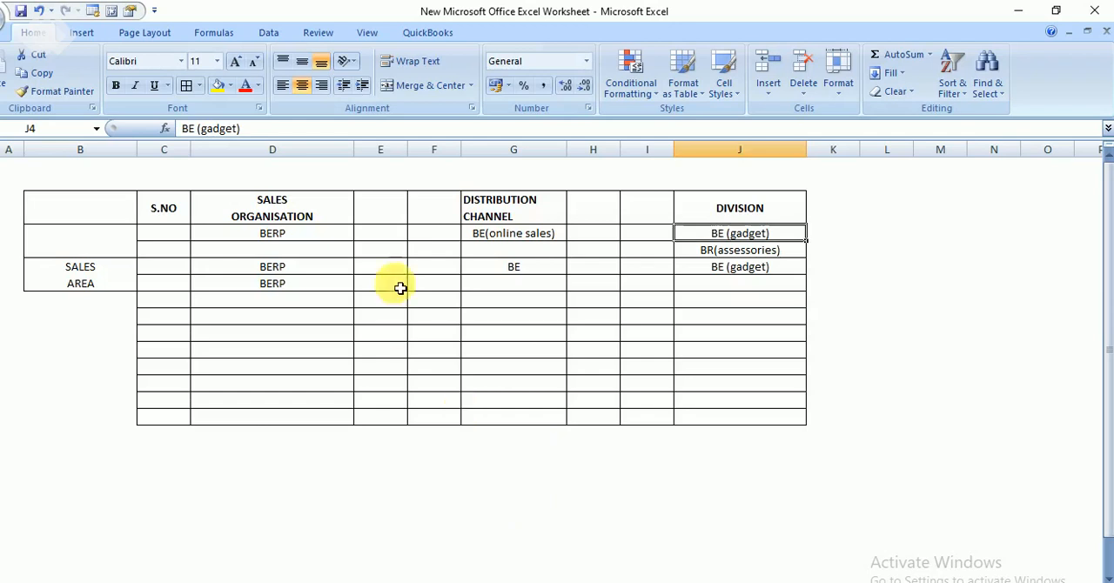
click(305, 274)
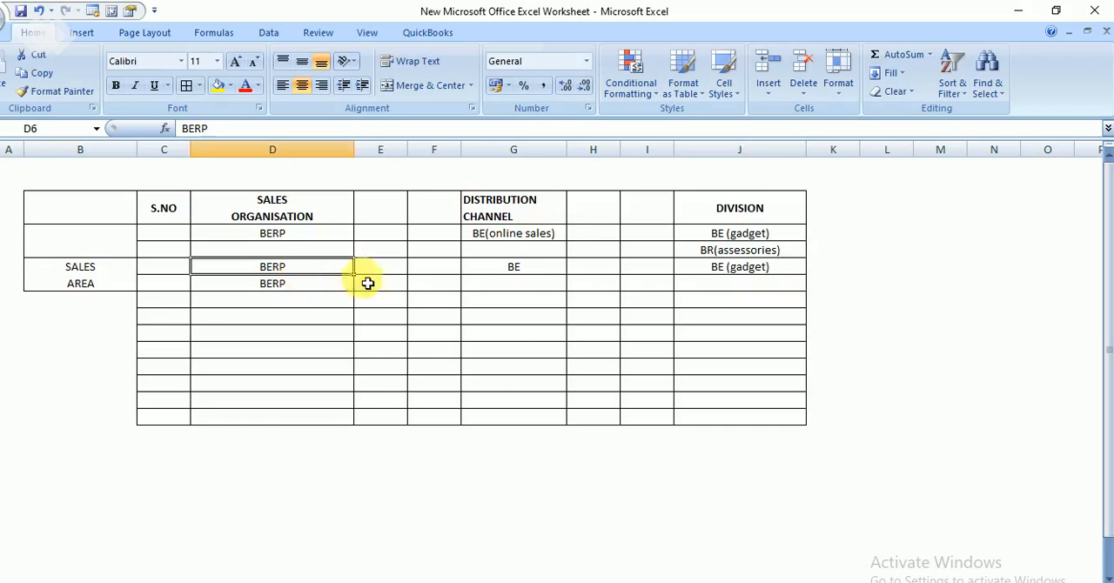
click(504, 271)
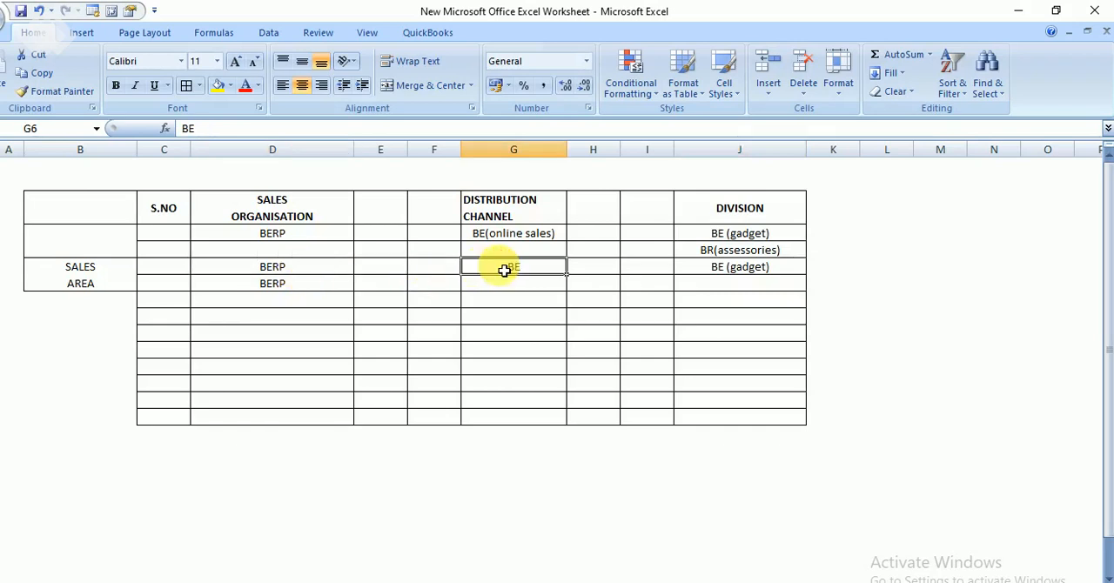
click(741, 275)
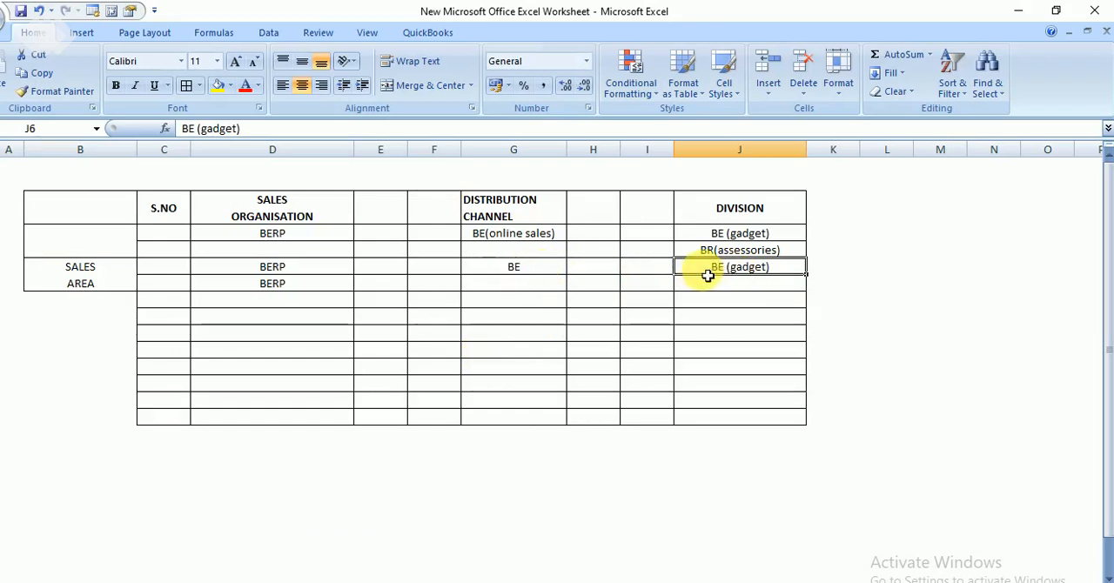
Step: Switch to SAP and start new entries in Define Division, under Enterprise Structure, Definition, Logistics - General in the IMG
click(338, 581)
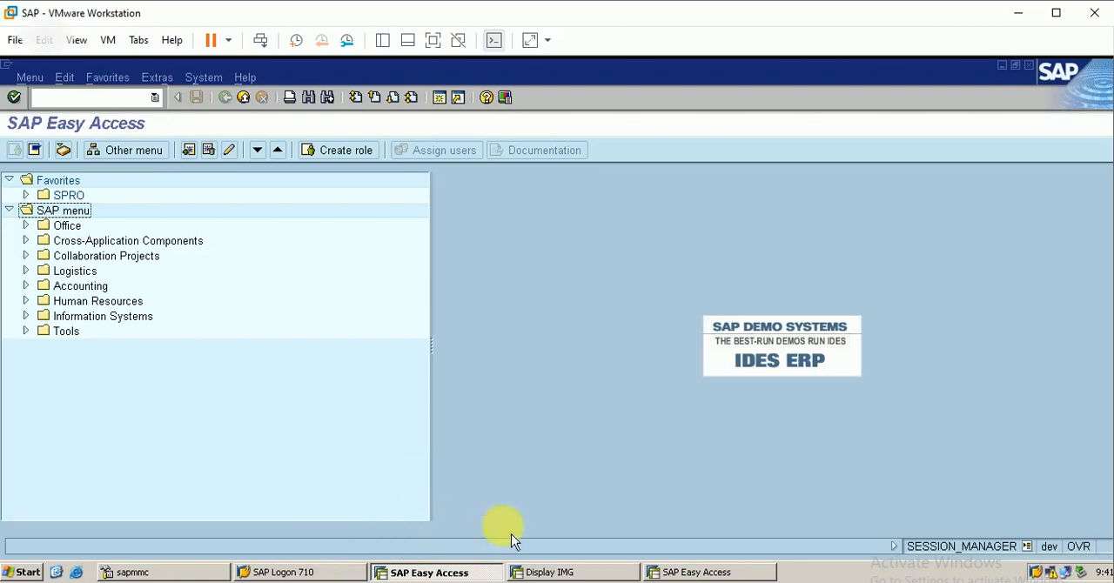
click(564, 570)
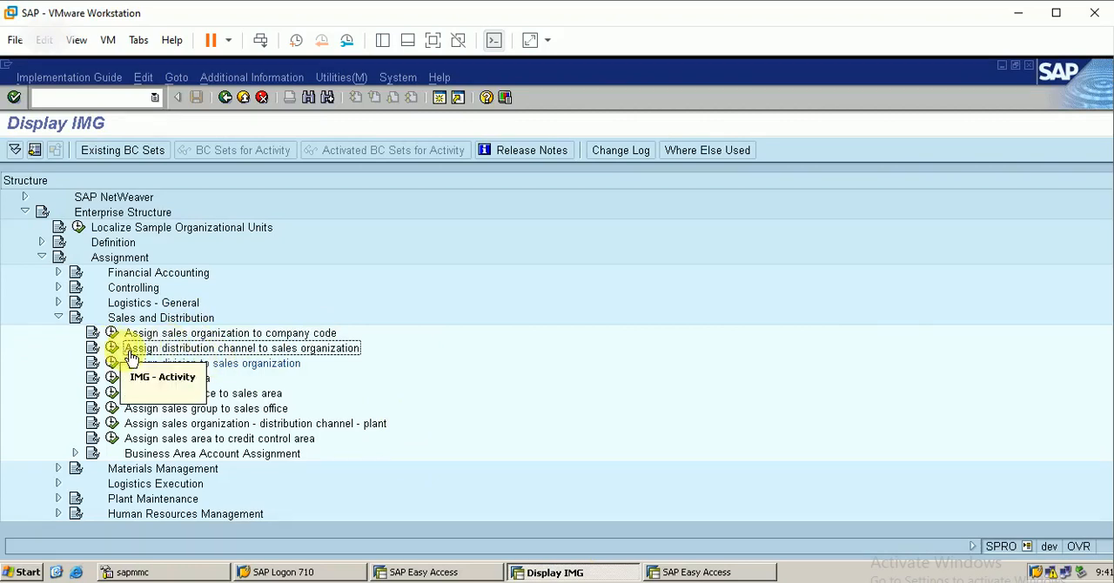
click(58, 317)
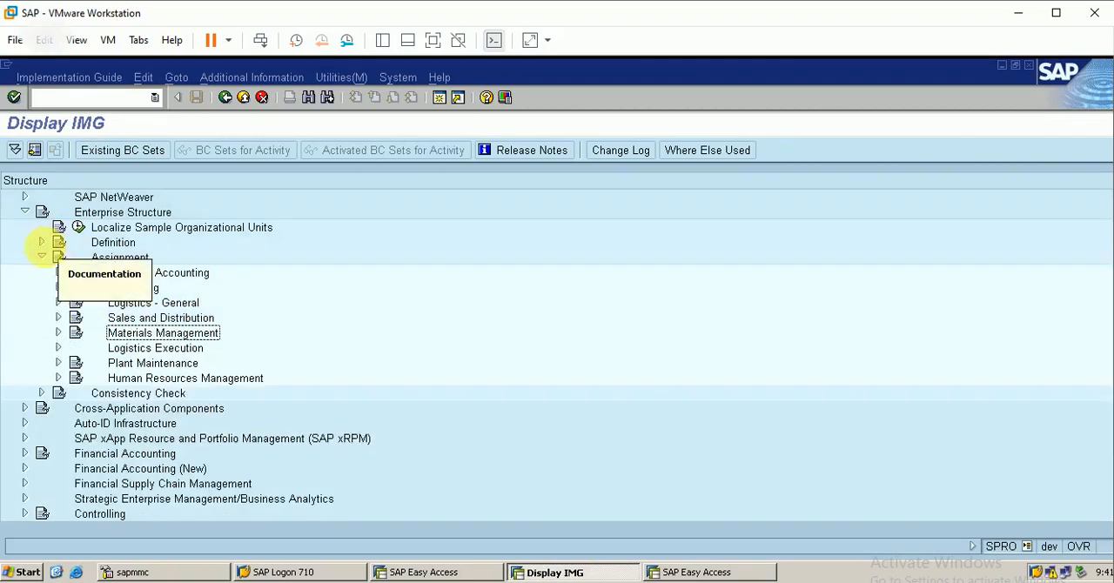
click(41, 257)
click(40, 241)
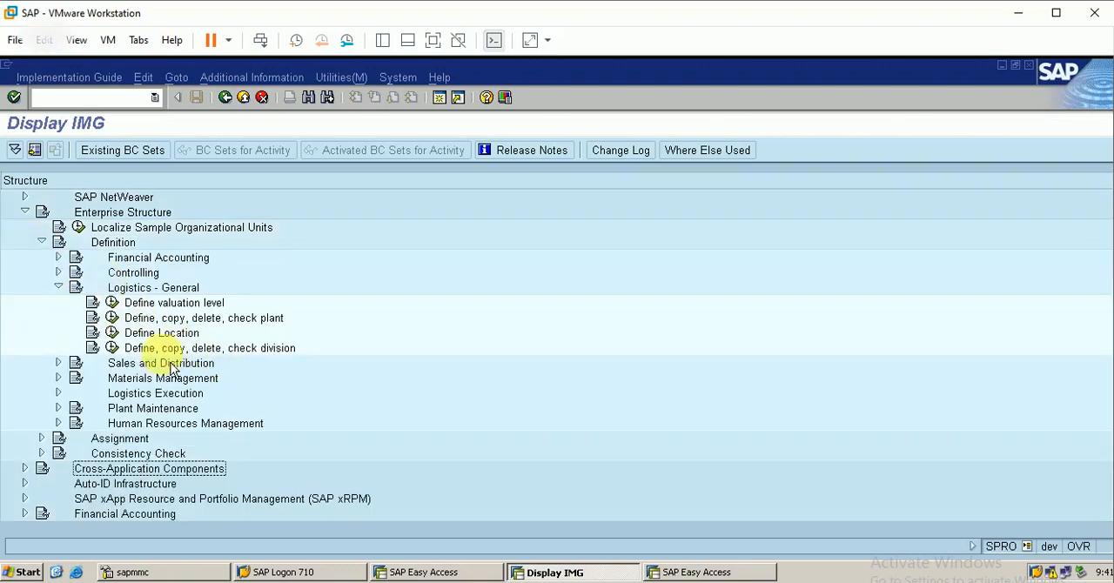
click(111, 347)
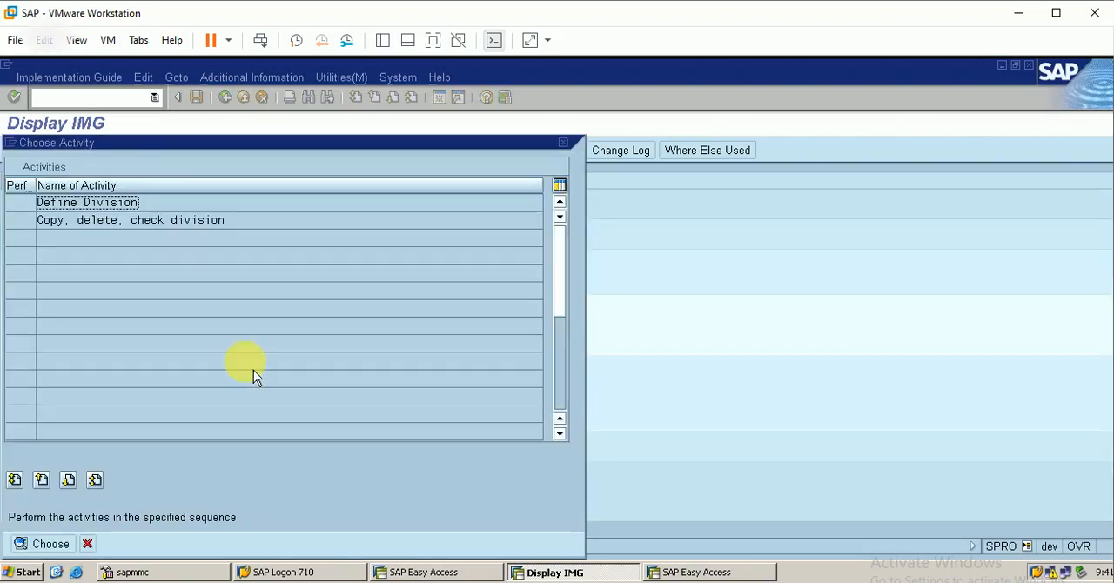
double_click(118, 202)
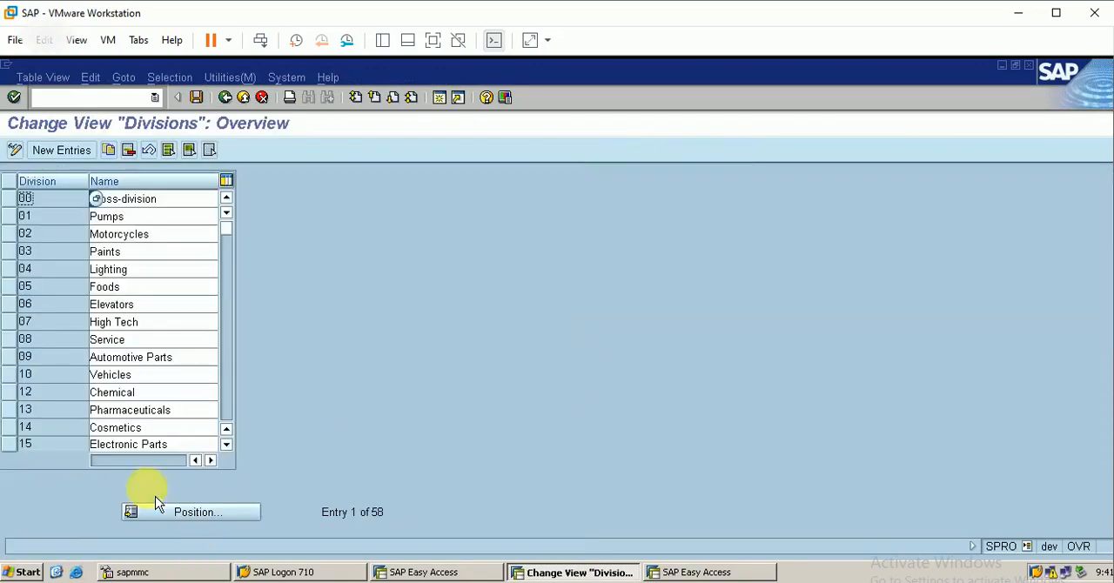
click(81, 161)
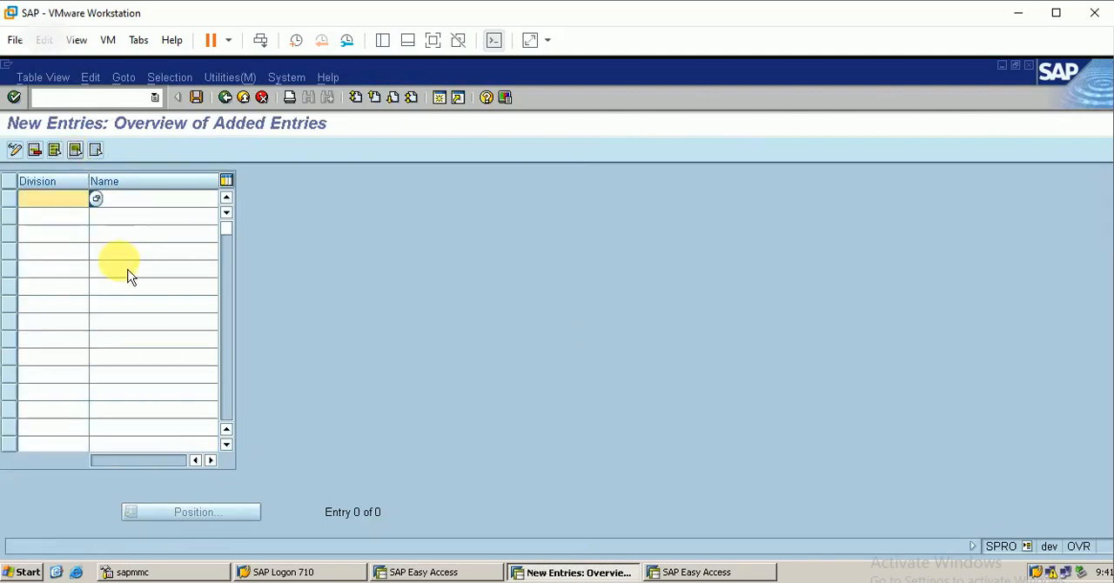
Step: Switch to the Excel worksheet and enter BS(DISTRIBUTOR) in cell G5 under Distribution Channel
key(alt+Tab)
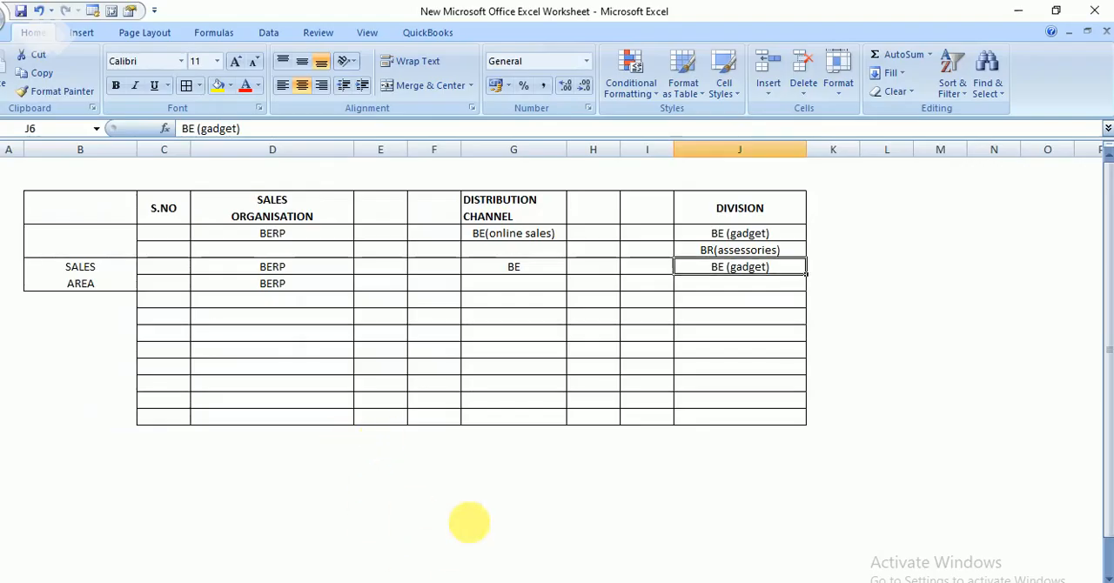
click(502, 252)
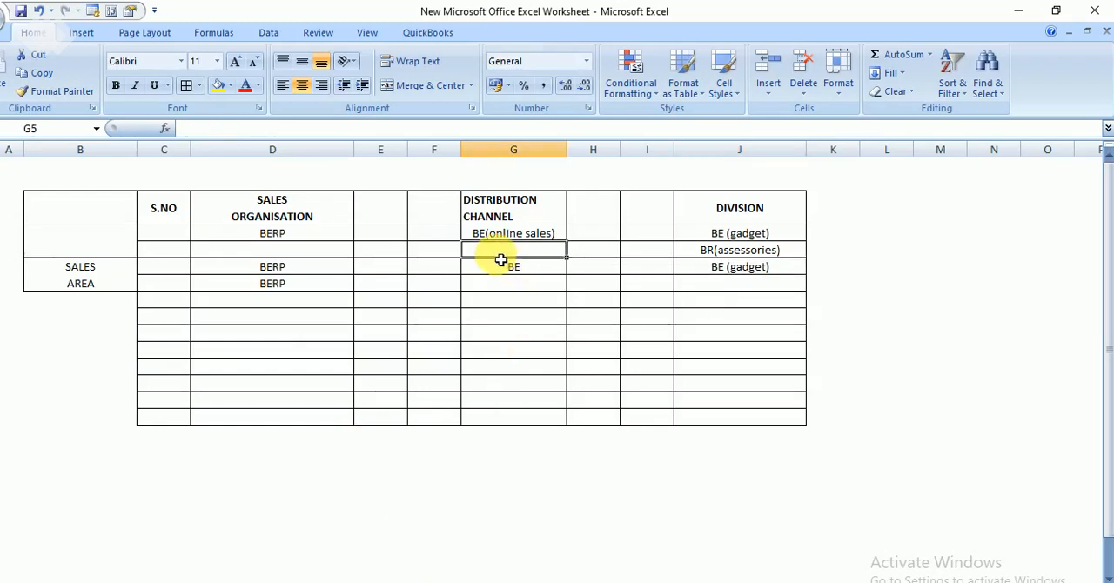
text(BS()
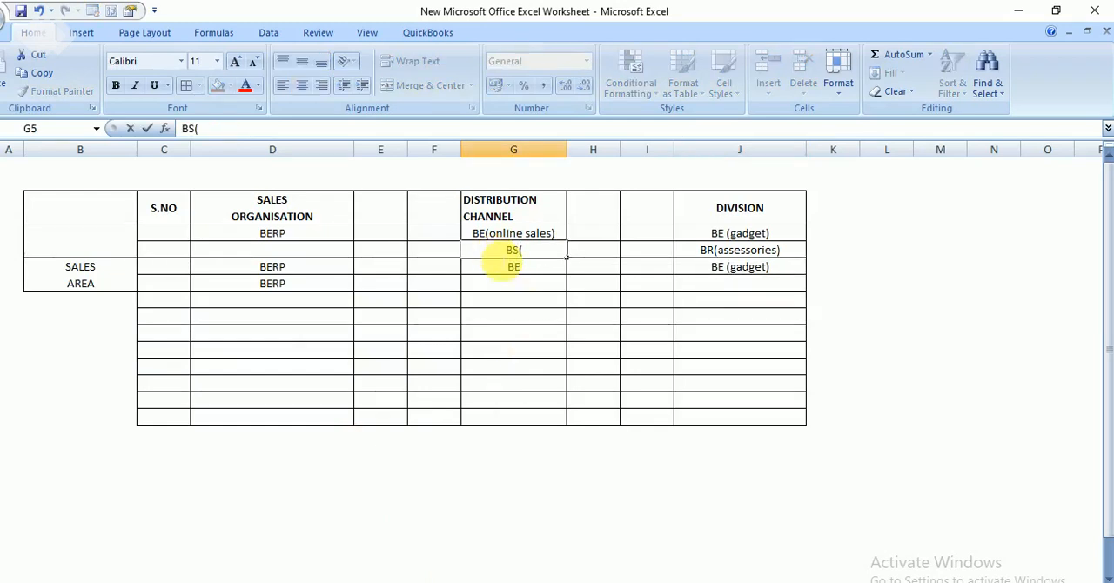
text(DISTRIBUTOR)
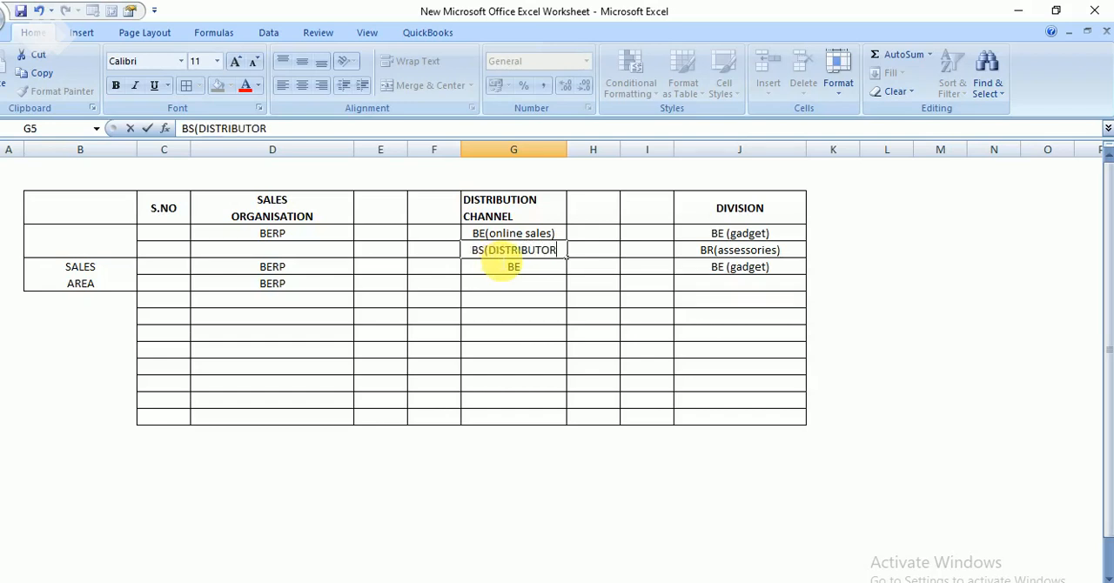
text())
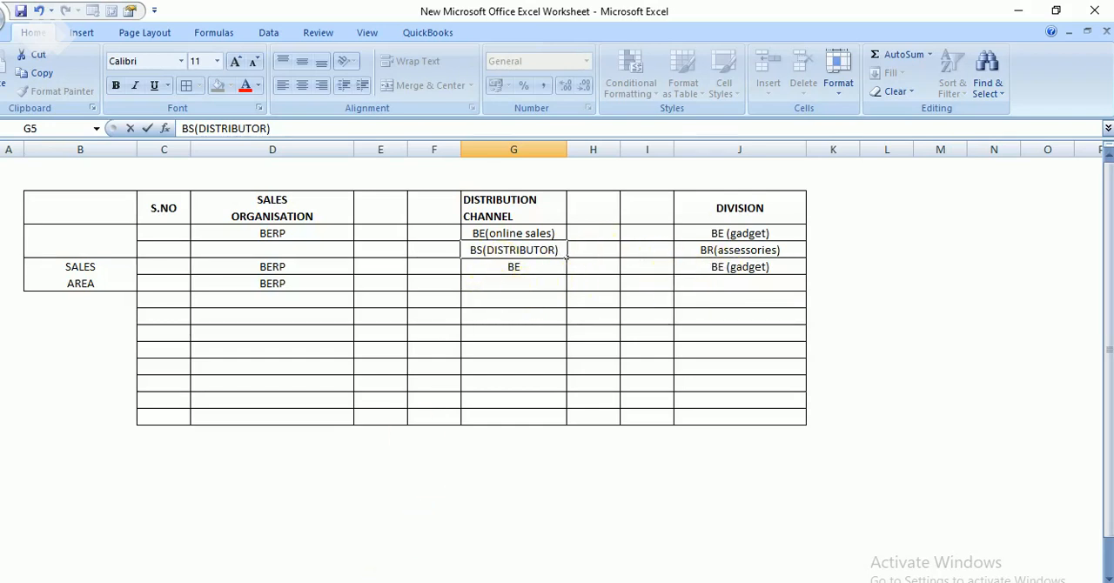
Step: Return to SAP, save a new division BS named "distributor for berp" in the proposed customizing request, and go back to the IMG structure
key(alt+Tab)
text(b)
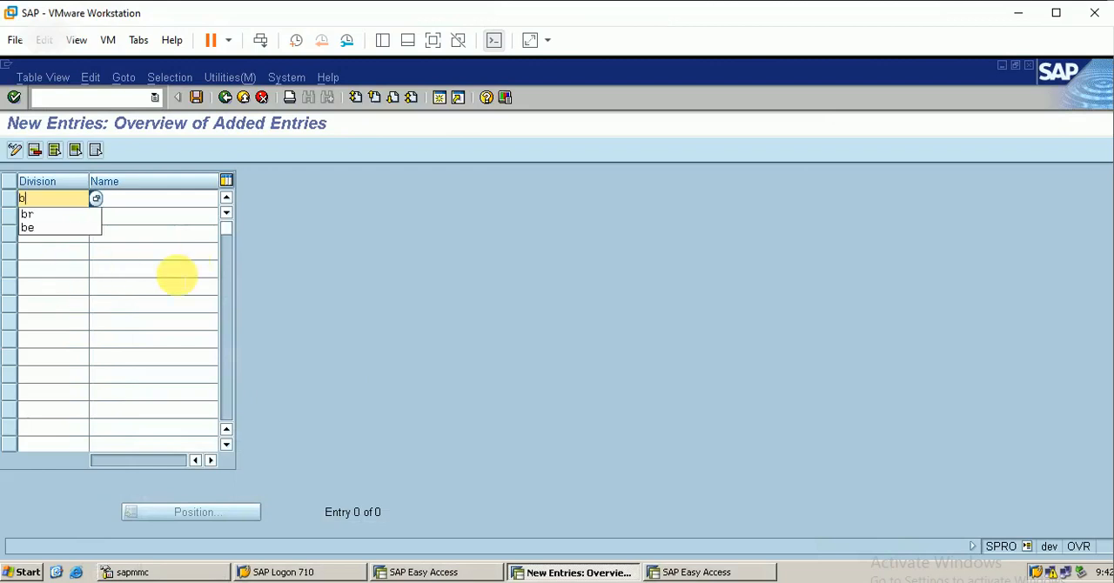
text(s)
key(Tab)
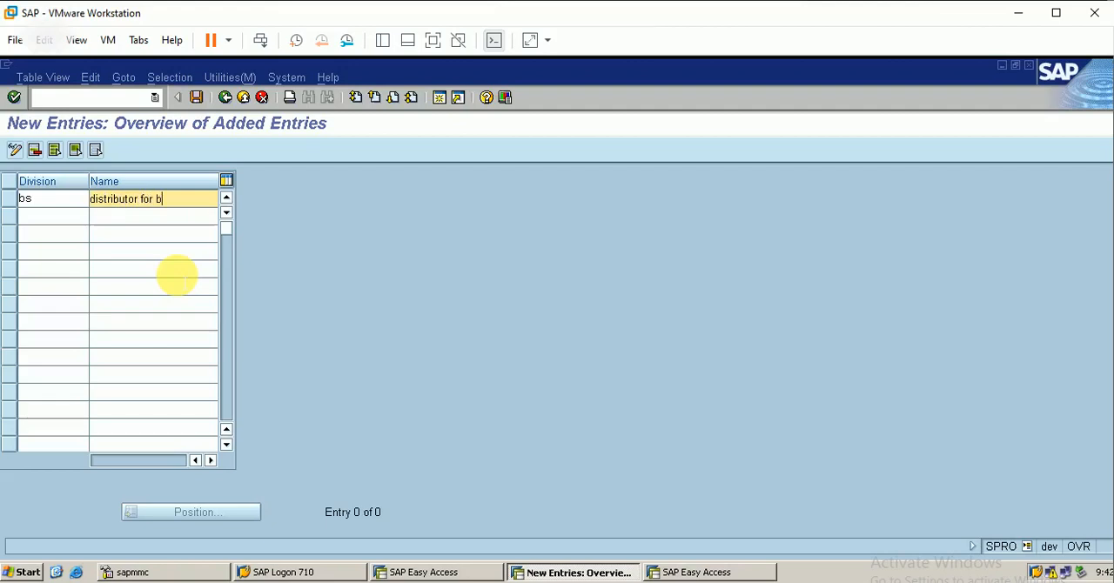
text(distributor for berp)
key(Return)
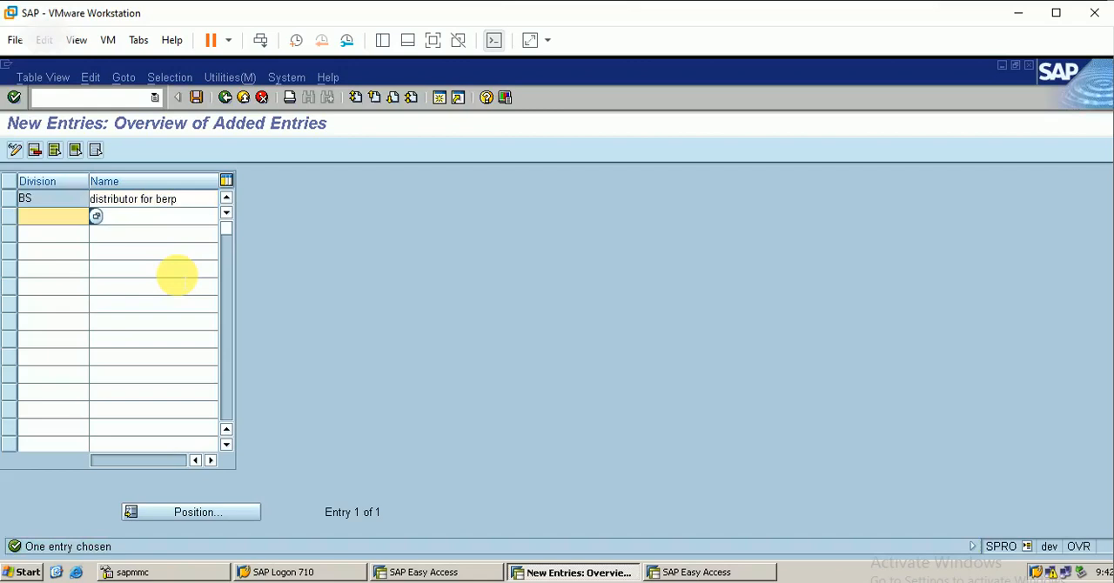
click(206, 104)
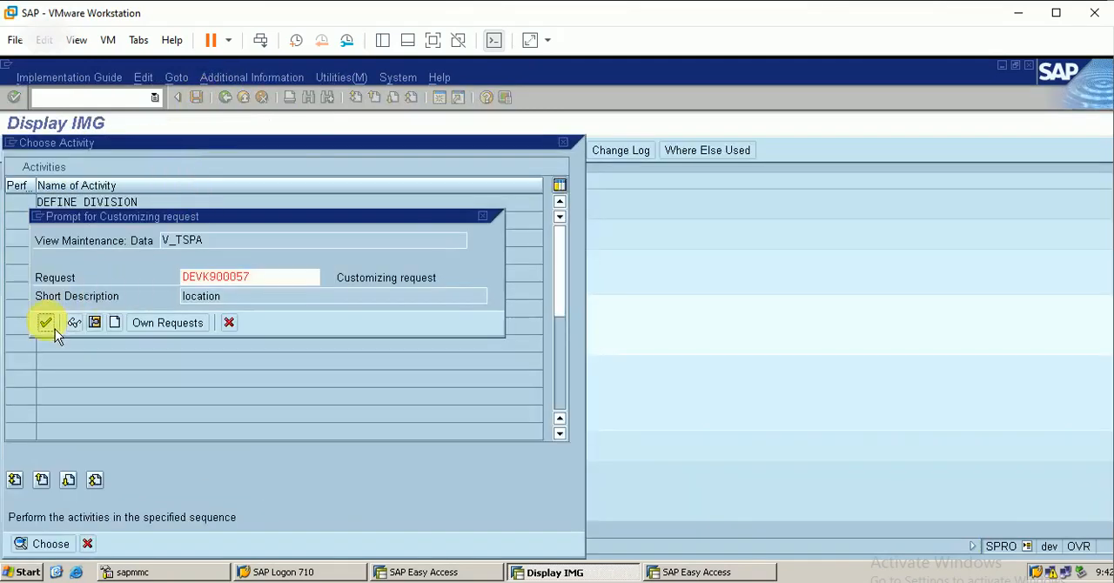
key(Return)
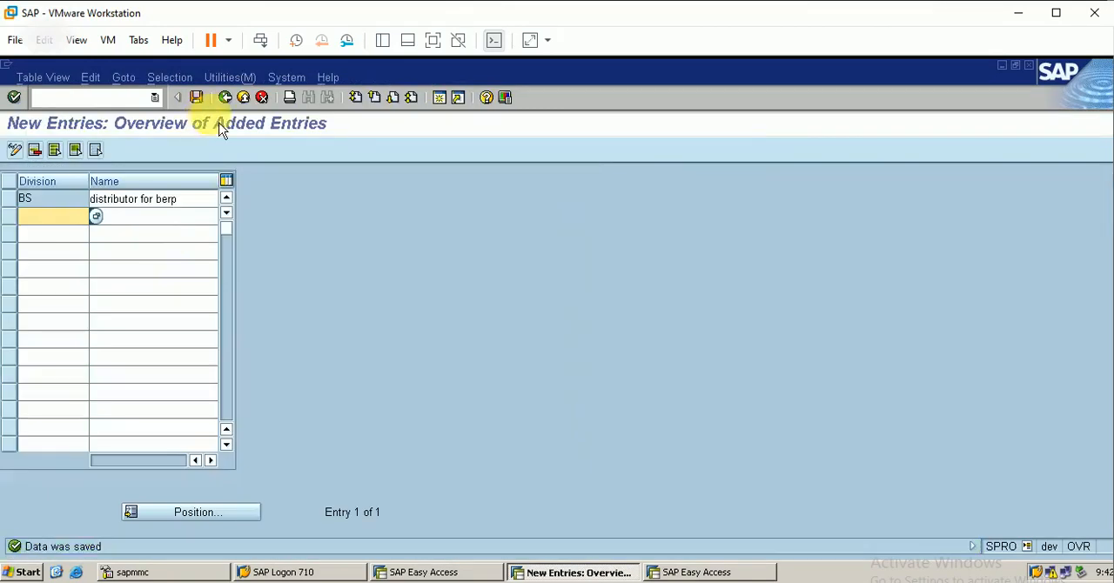
click(224, 98)
click(224, 98)
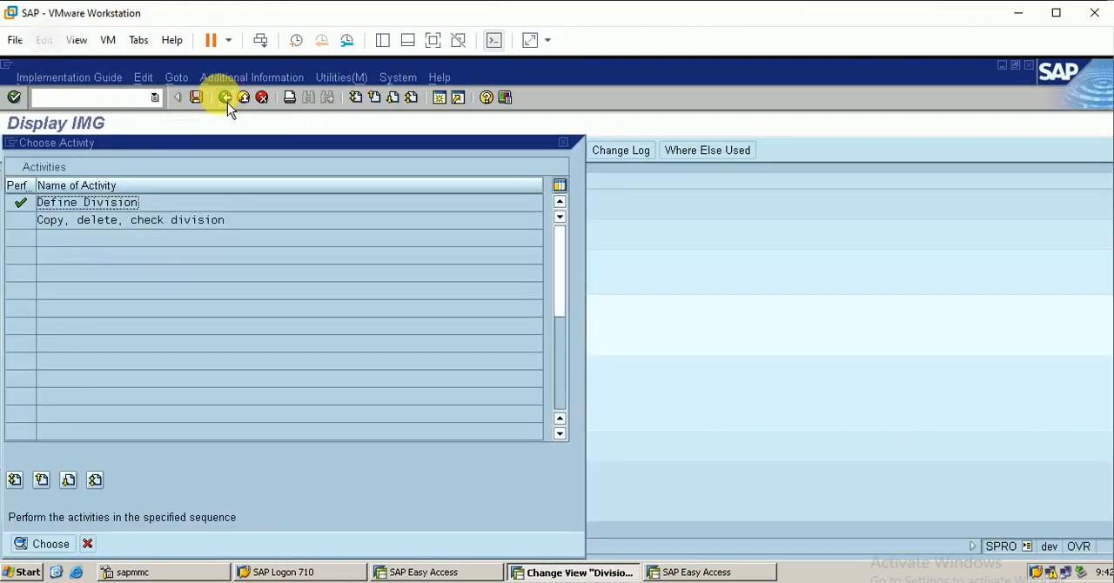
click(563, 142)
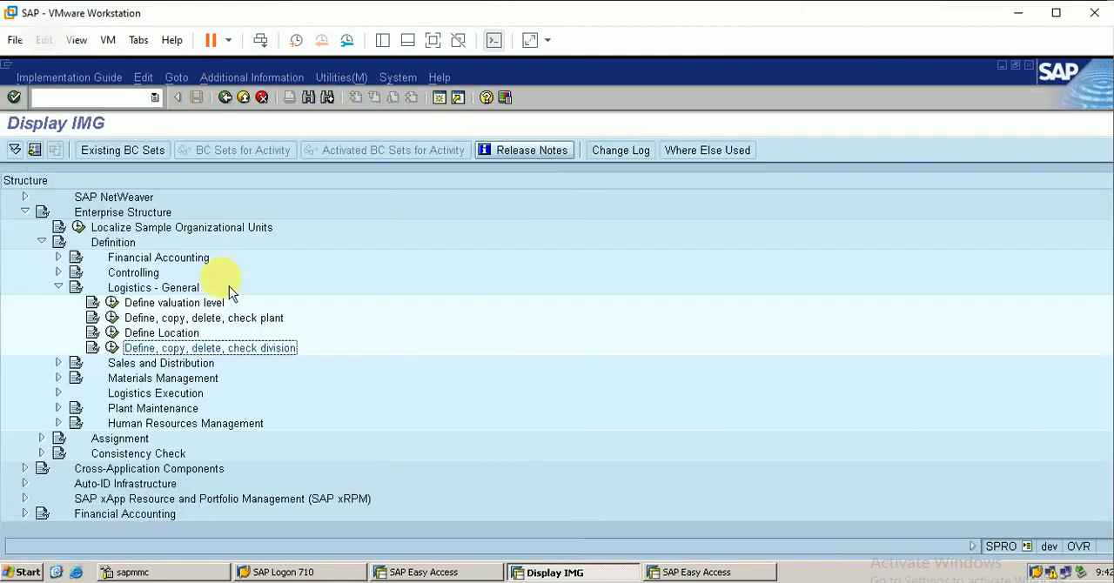
Step: Open Assign distribution channel to sales organization under Enterprise Structure, Assignment, Sales and Distribution
click(58, 288)
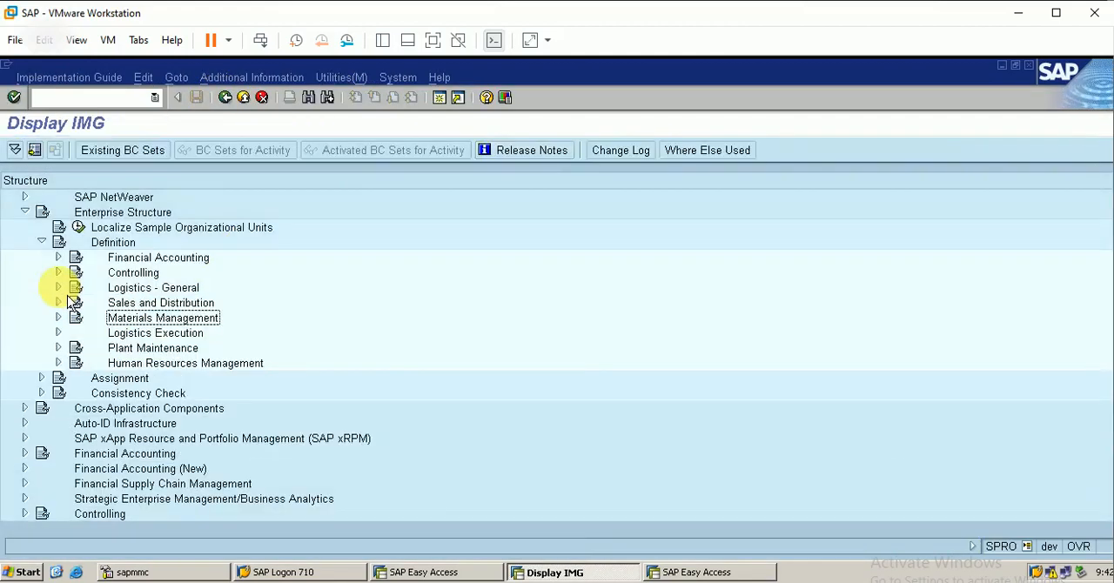
click(41, 241)
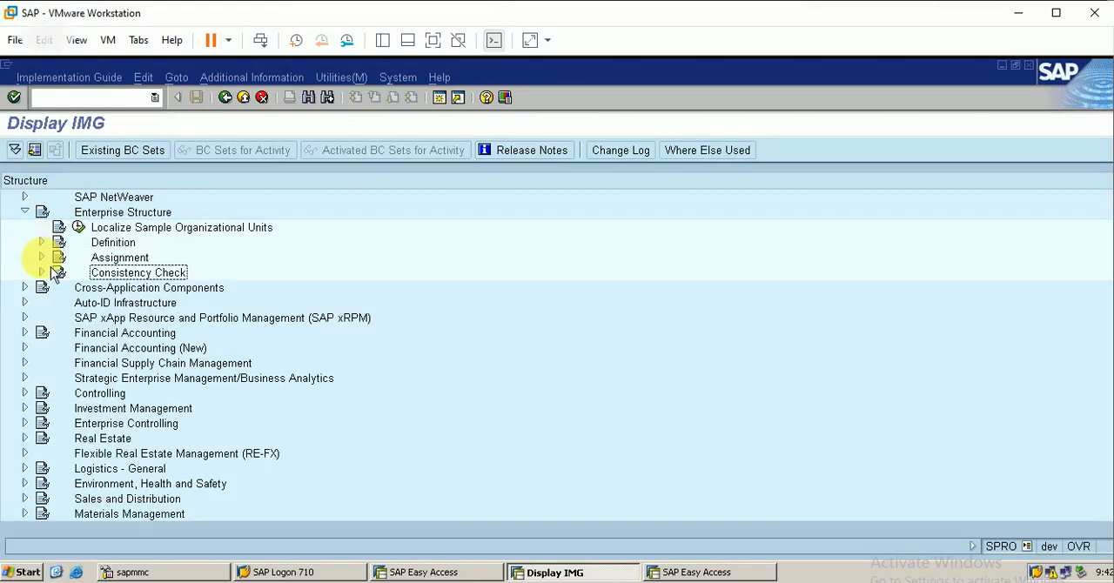
click(42, 257)
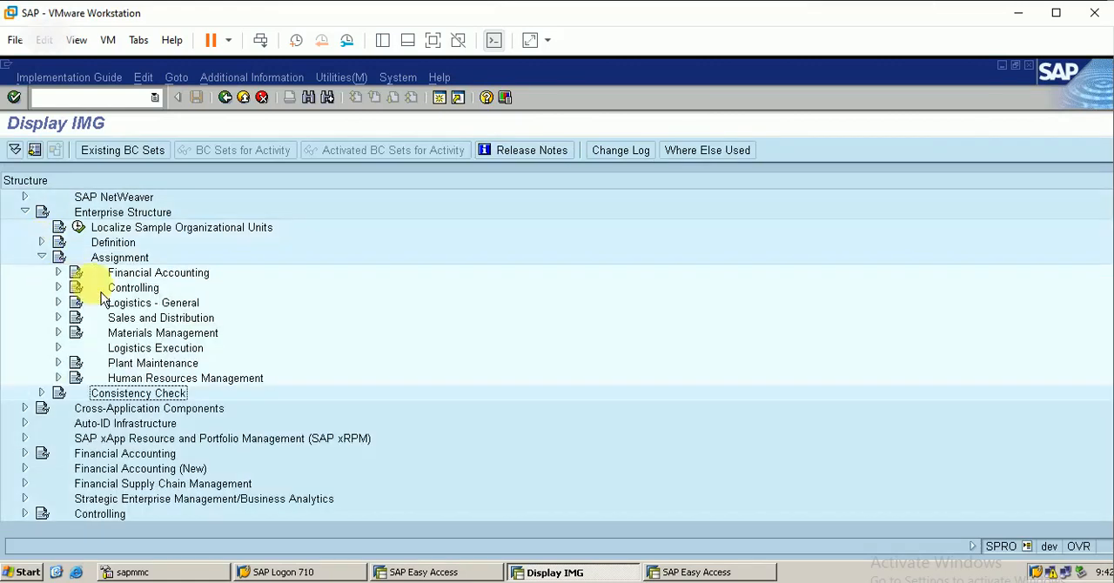
click(58, 303)
click(58, 302)
click(58, 317)
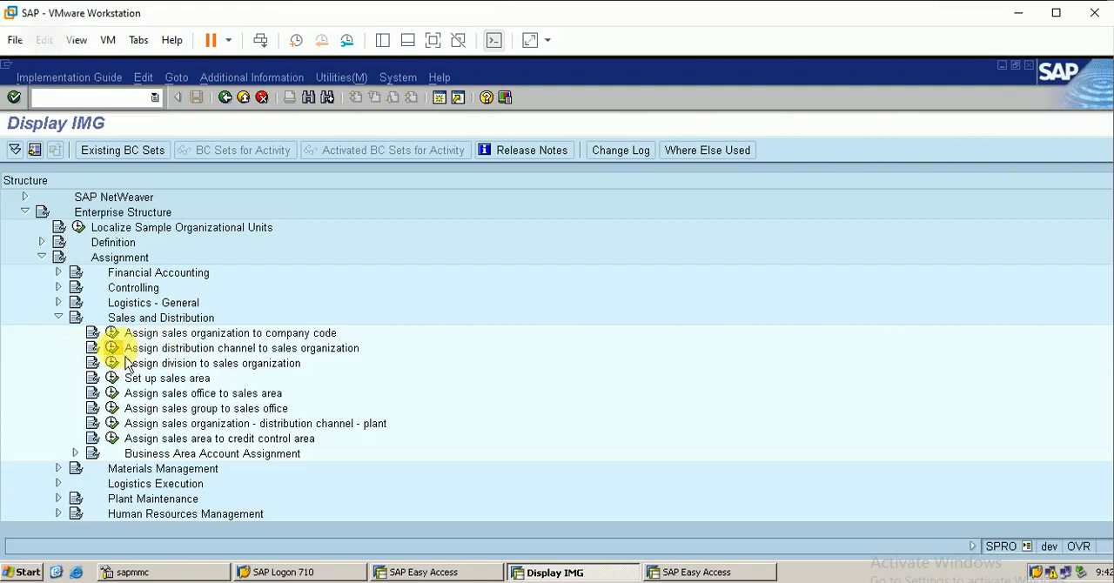
click(113, 349)
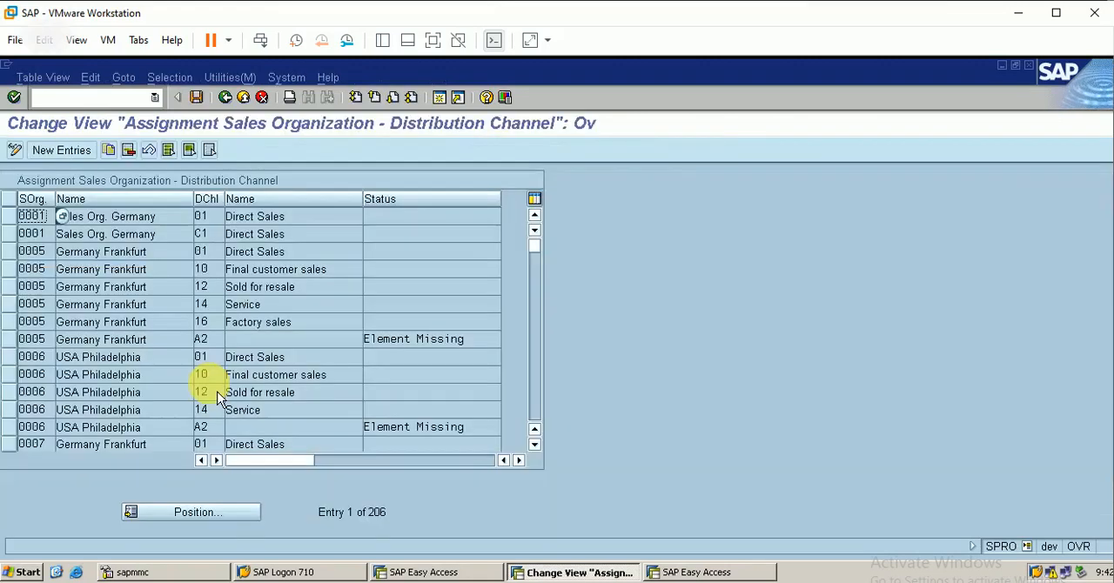
Step: Position the distribution channel assignment list at sales organization BERP
click(198, 513)
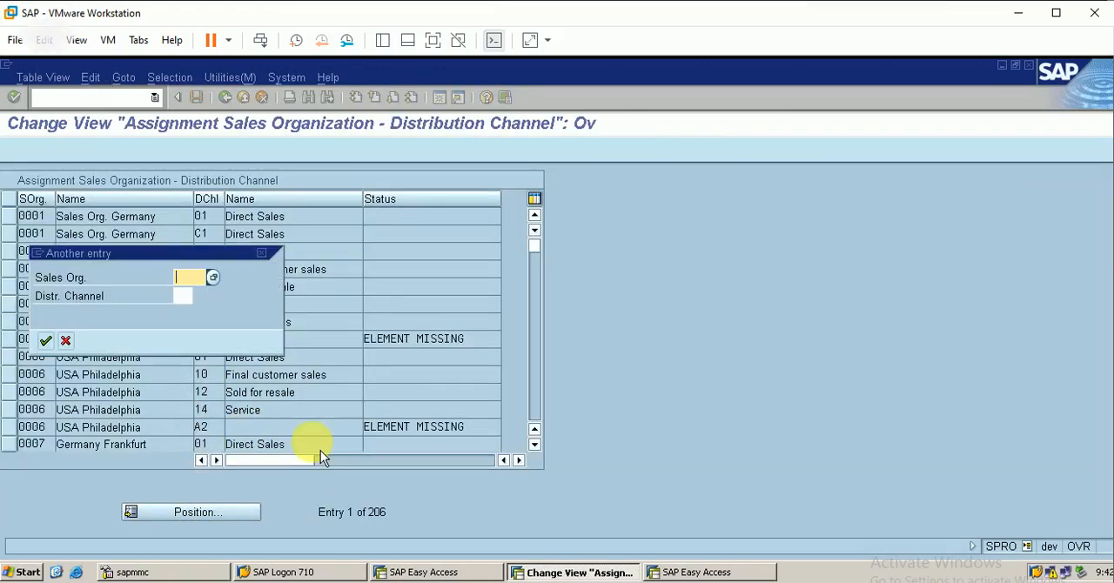
text(berp)
key(Return)
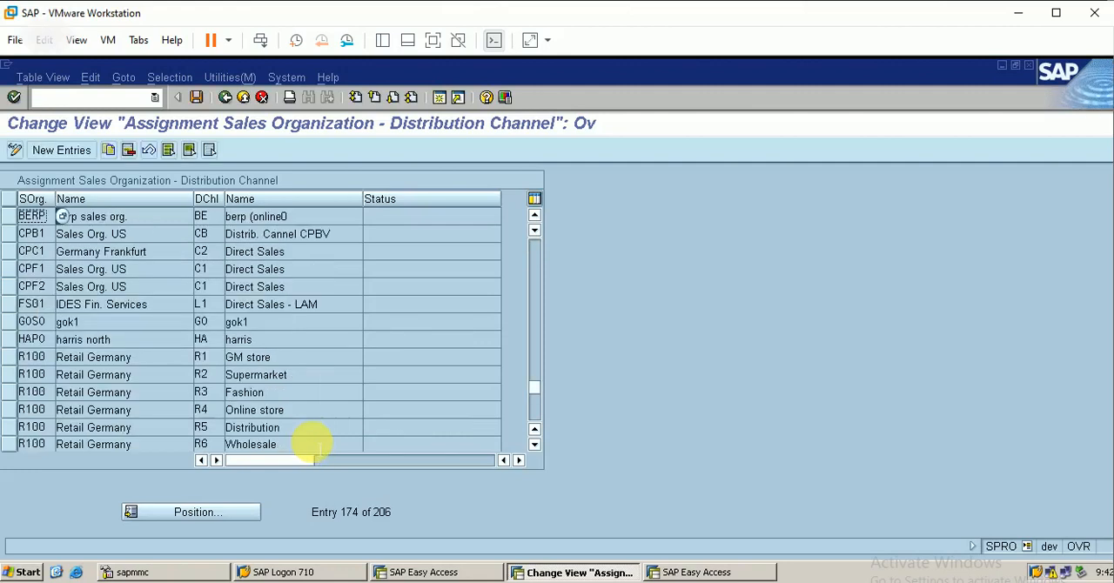
click(84, 157)
text(berp)
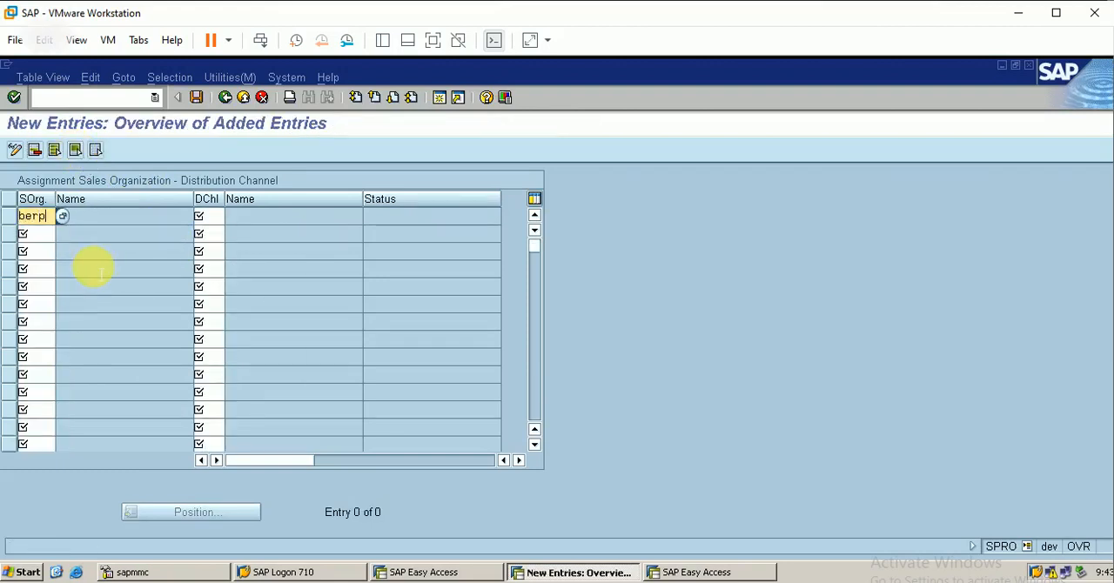
key(Tab)
text(b)
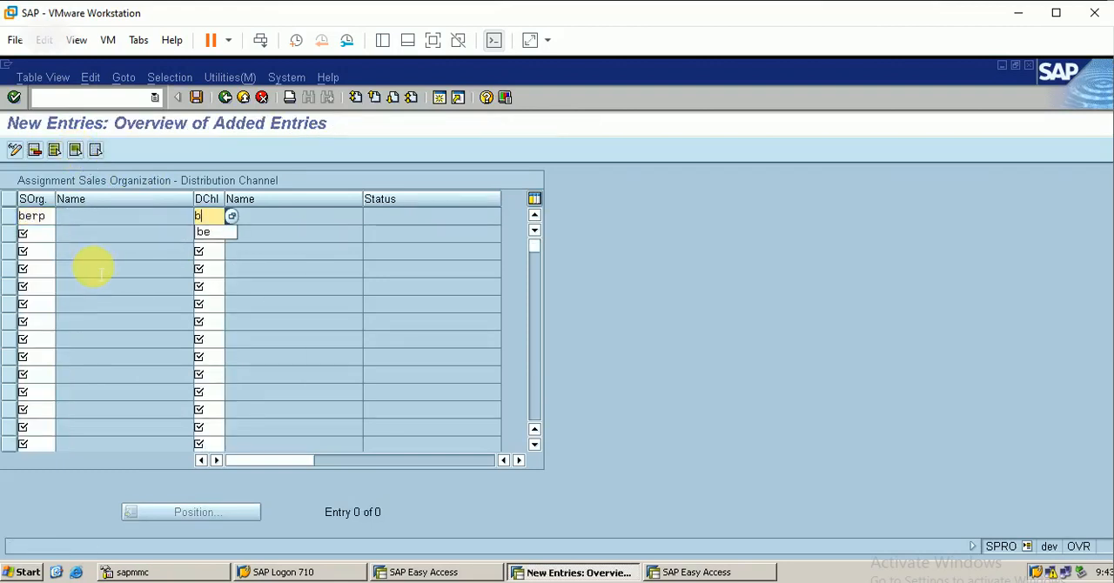
text(s)
key(Return)
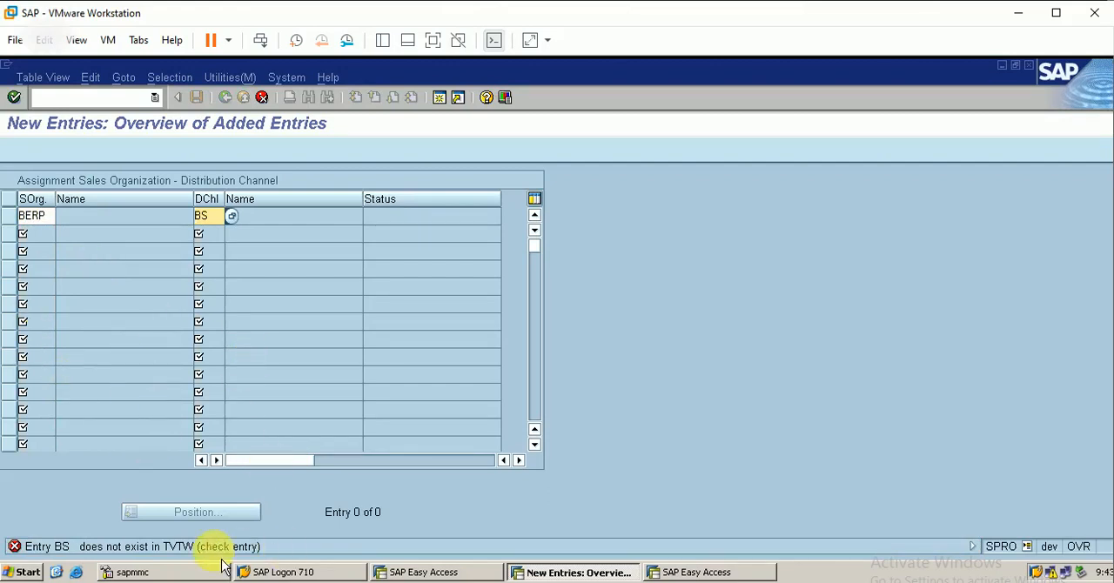
click(262, 97)
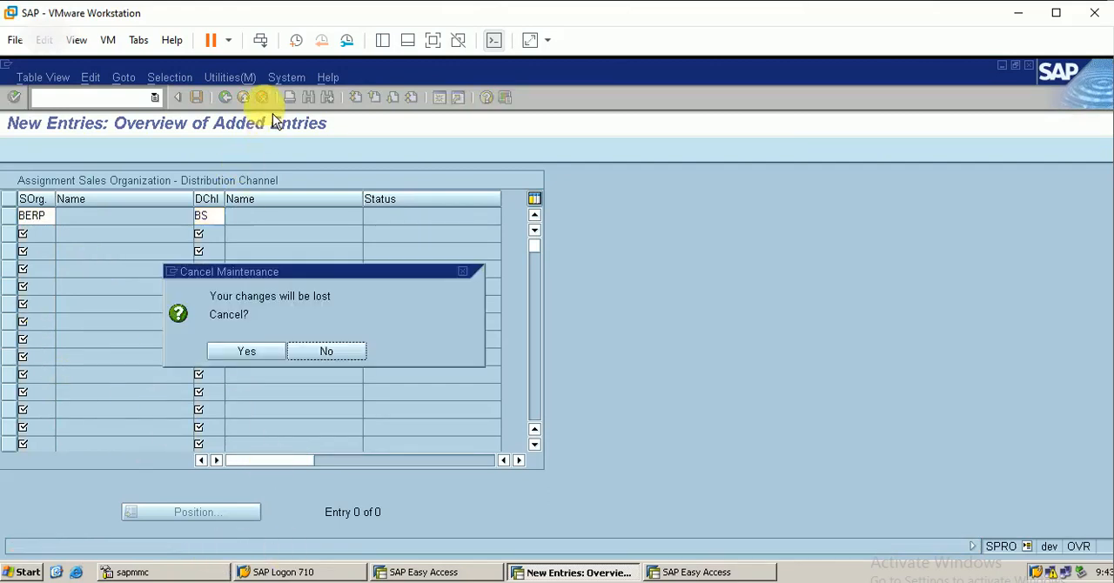
click(252, 355)
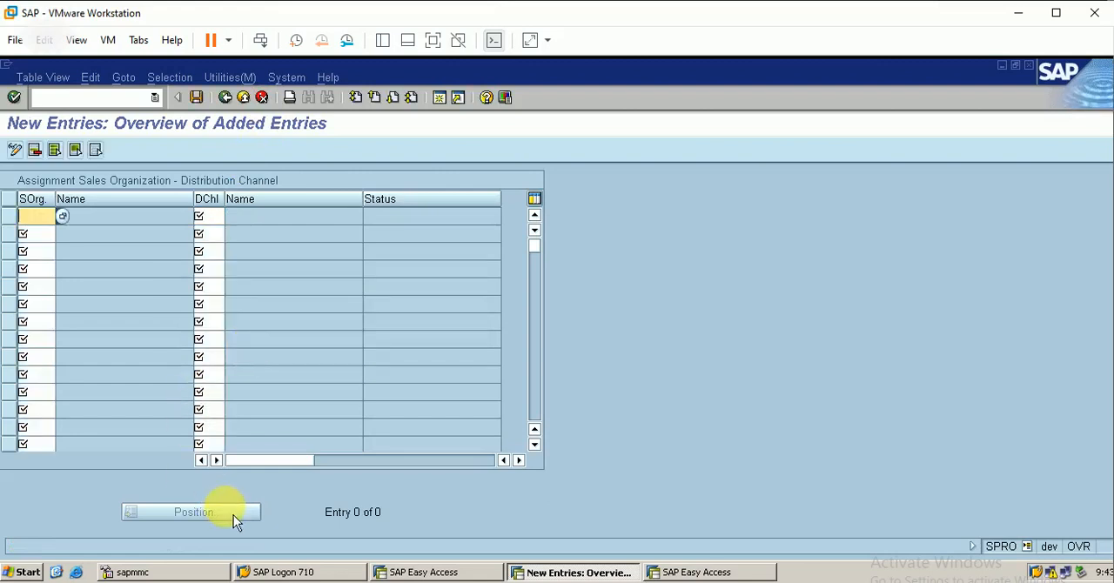
click(227, 97)
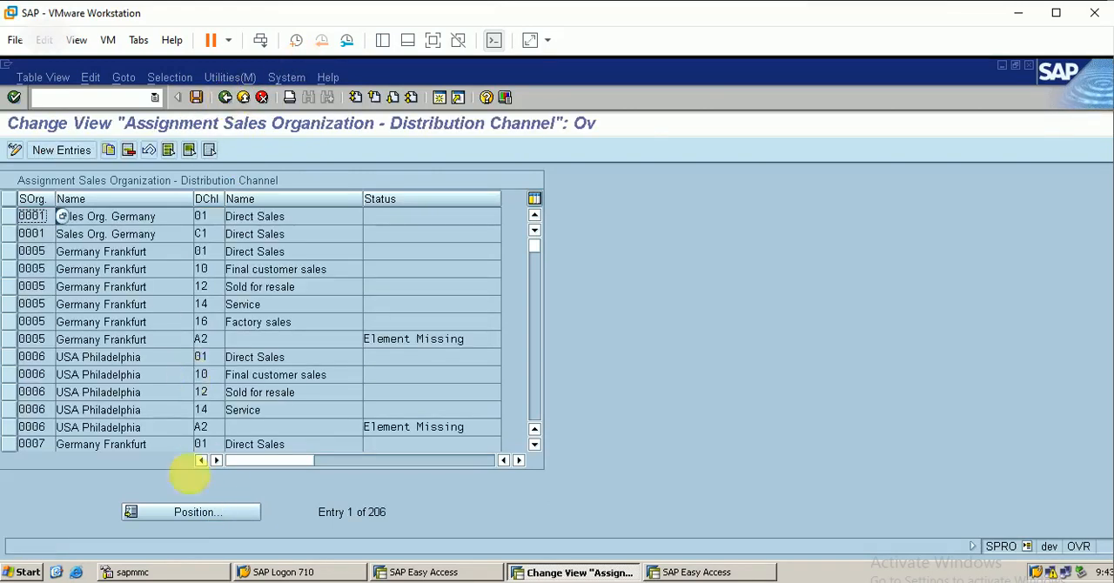
Step: Position the sales organization–distribution channel assignment list at BERP again
click(205, 514)
text(berp)
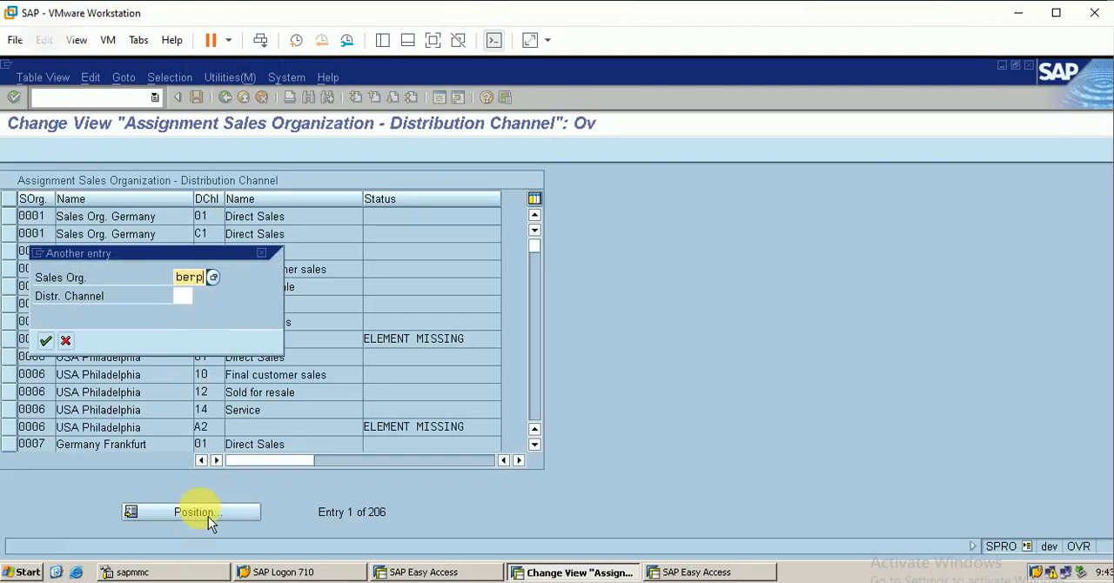
key(Return)
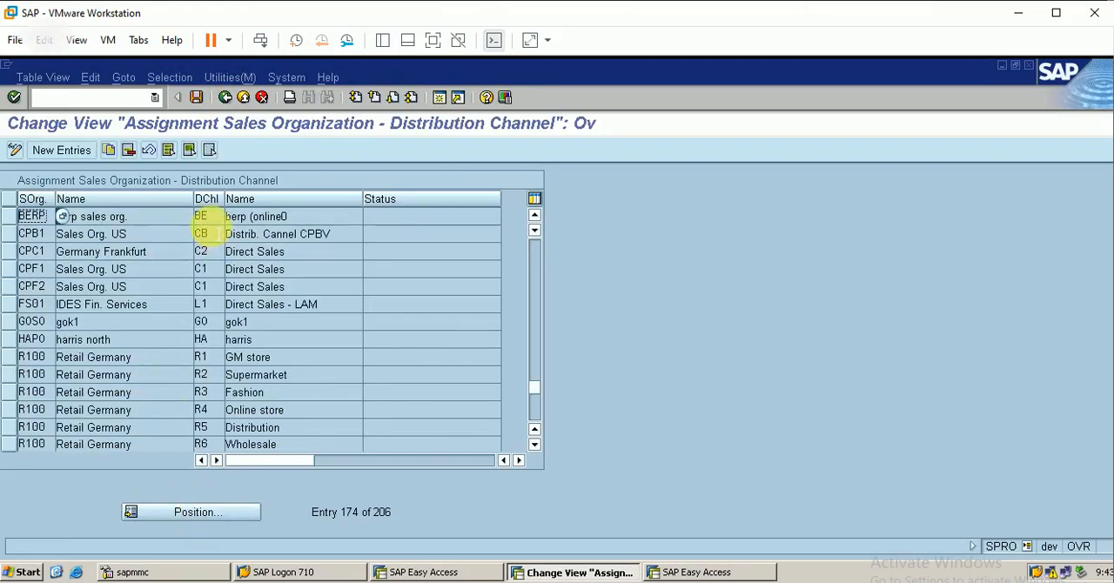
click(540, 218)
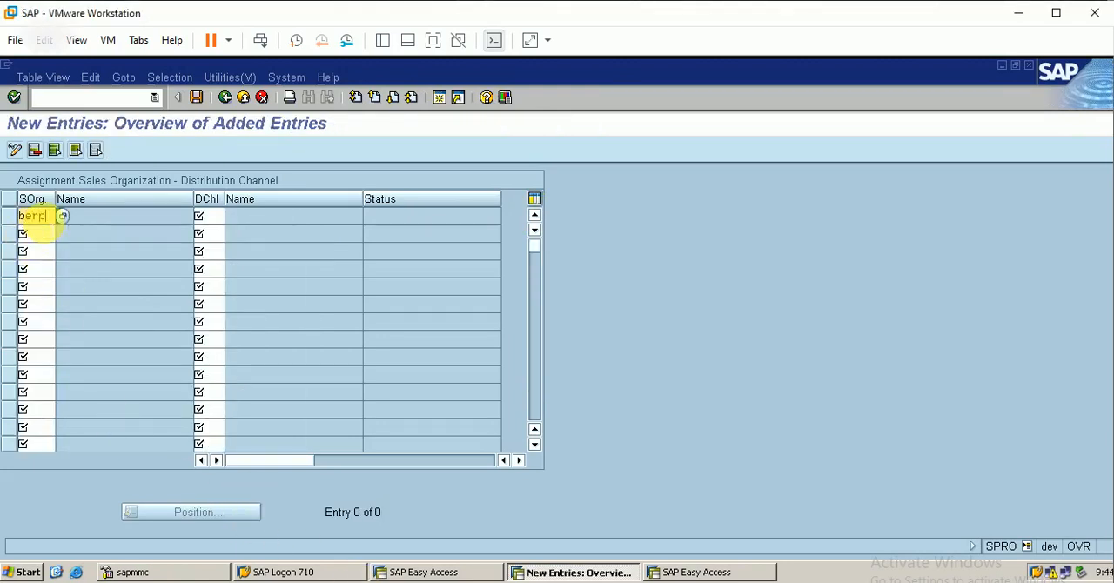
Step: Add a new entry assigning distribution channel BS to sales organization BERP, and select both BERP rows in the assignment list
key(Tab)
key(Return)
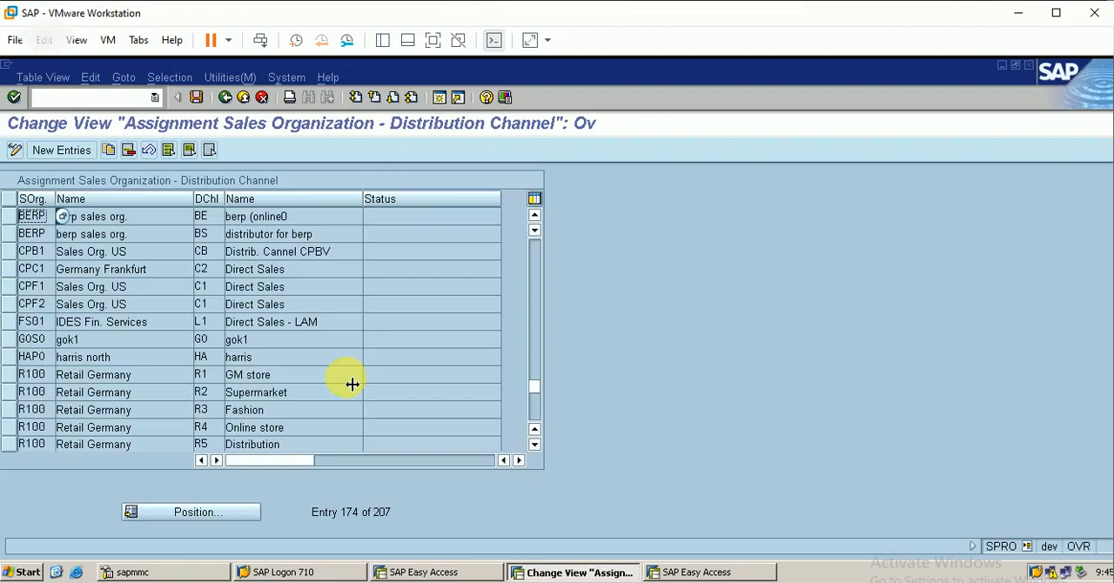
click(131, 233)
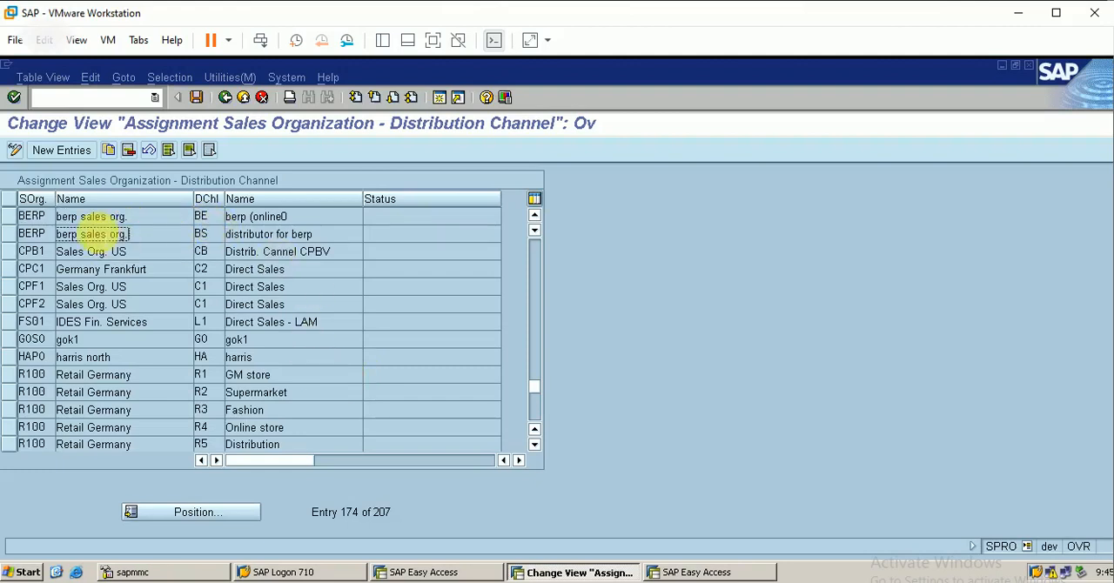
click(20, 228)
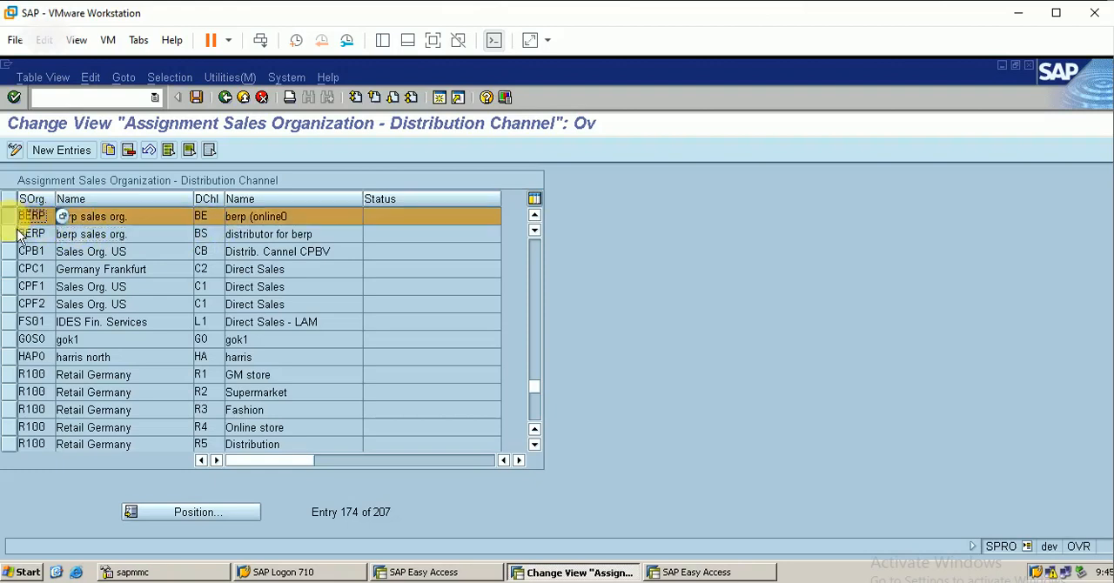
click(18, 240)
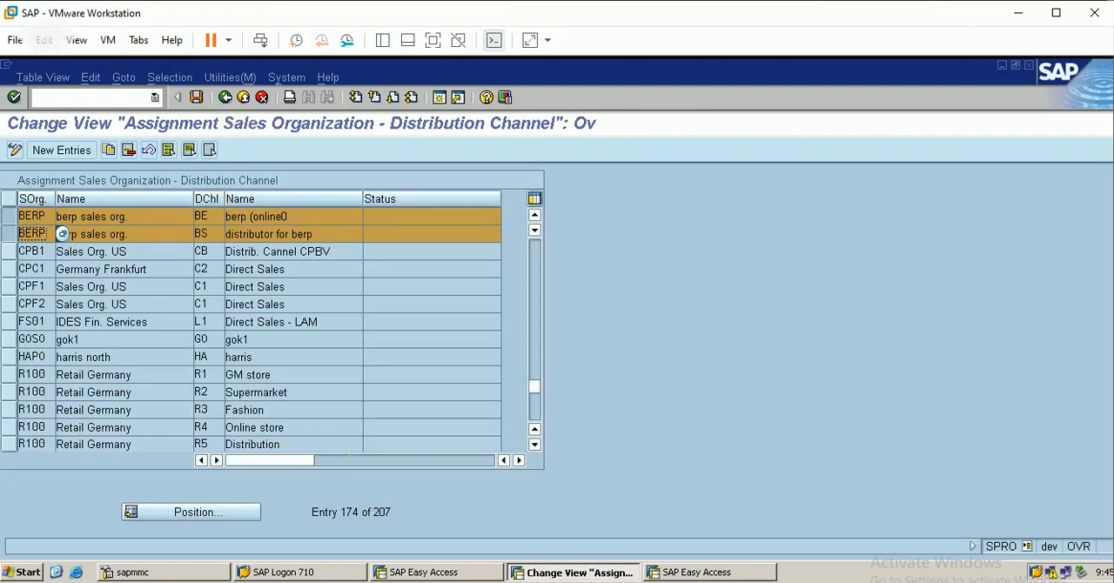
Step: Switch to the Excel worksheet and enter BERP in cell D5 under Sales Organisation
key(alt+Tab)
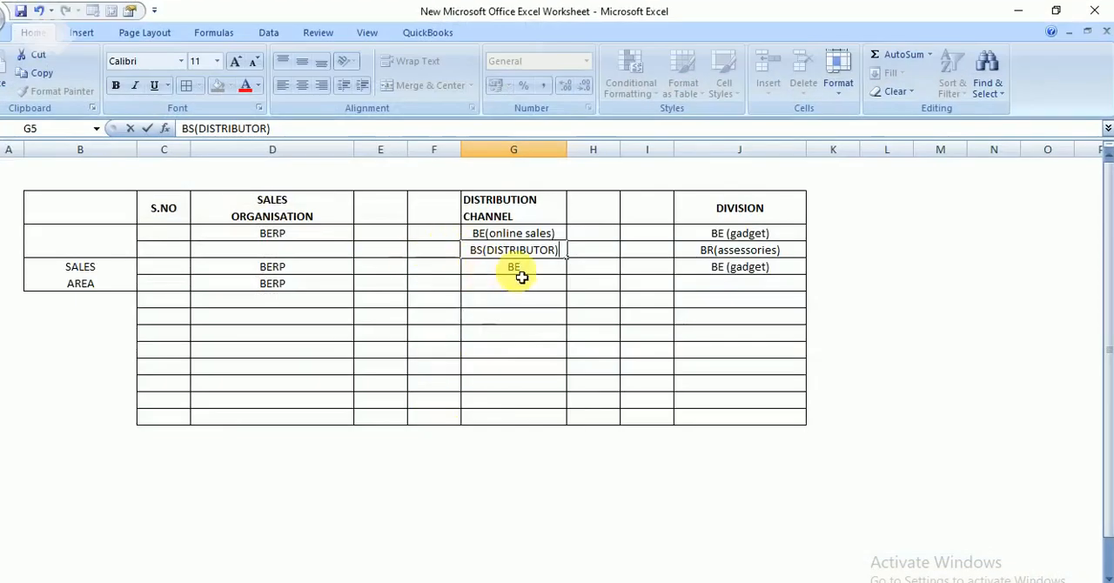
click(305, 255)
text(BERP)
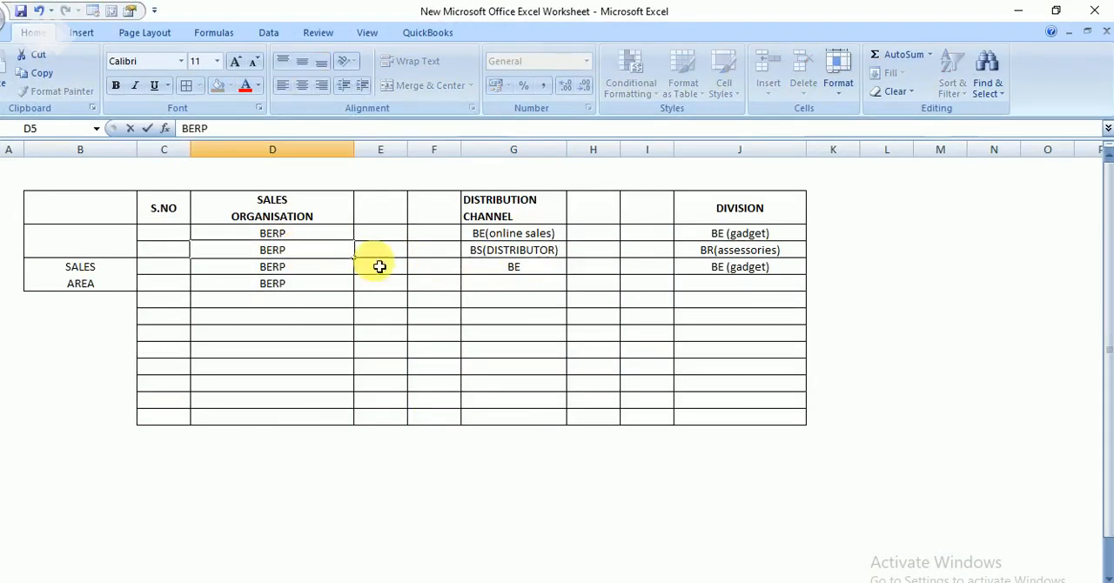
key(Return)
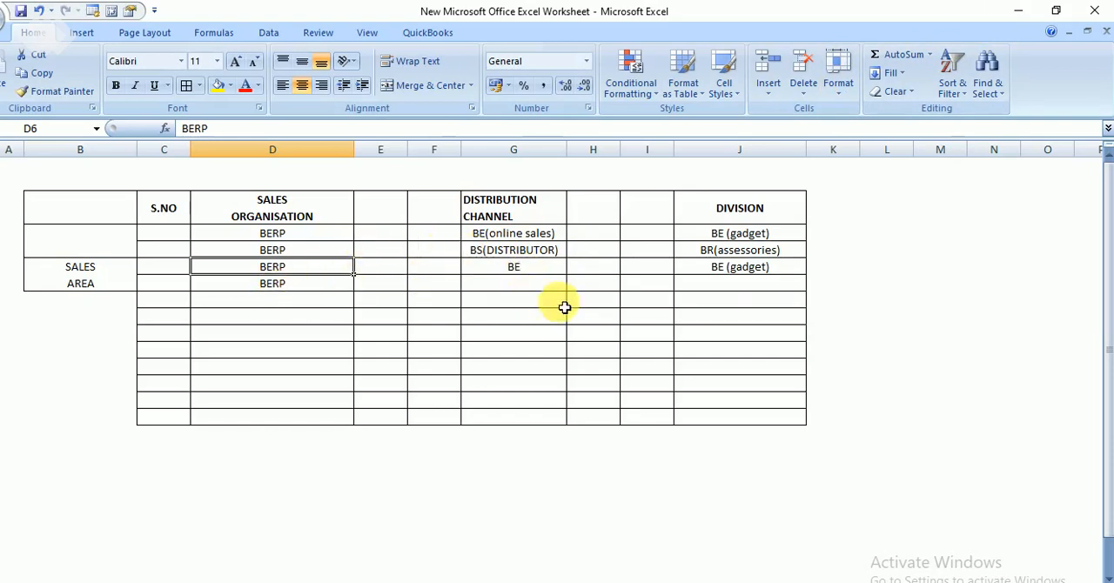
Step: Return to SAP, save the distribution channel assignments, and open Set up sales area from the IMG structure
click(1014, 9)
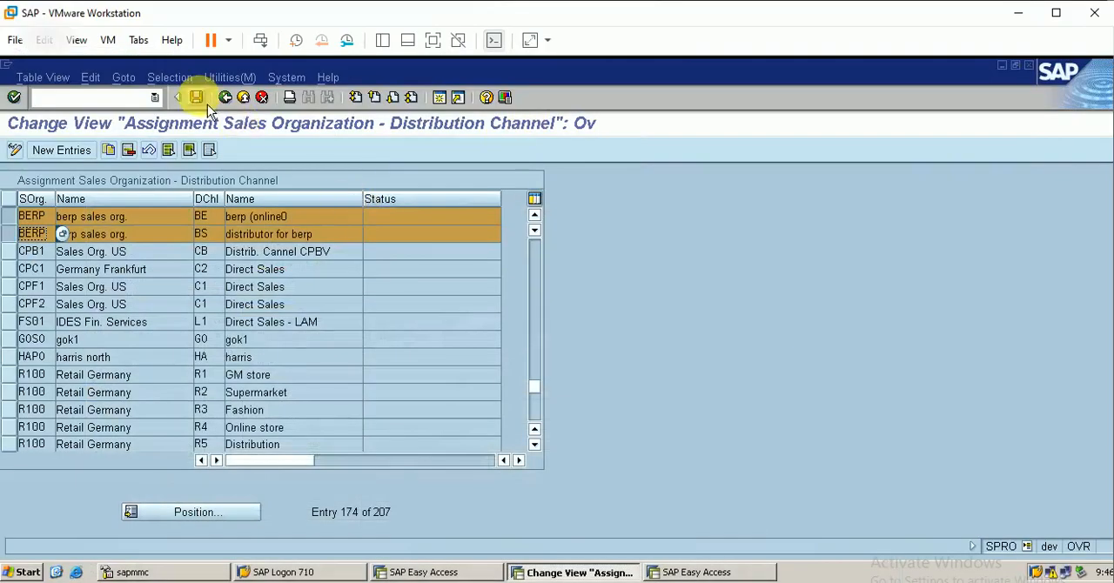
click(196, 97)
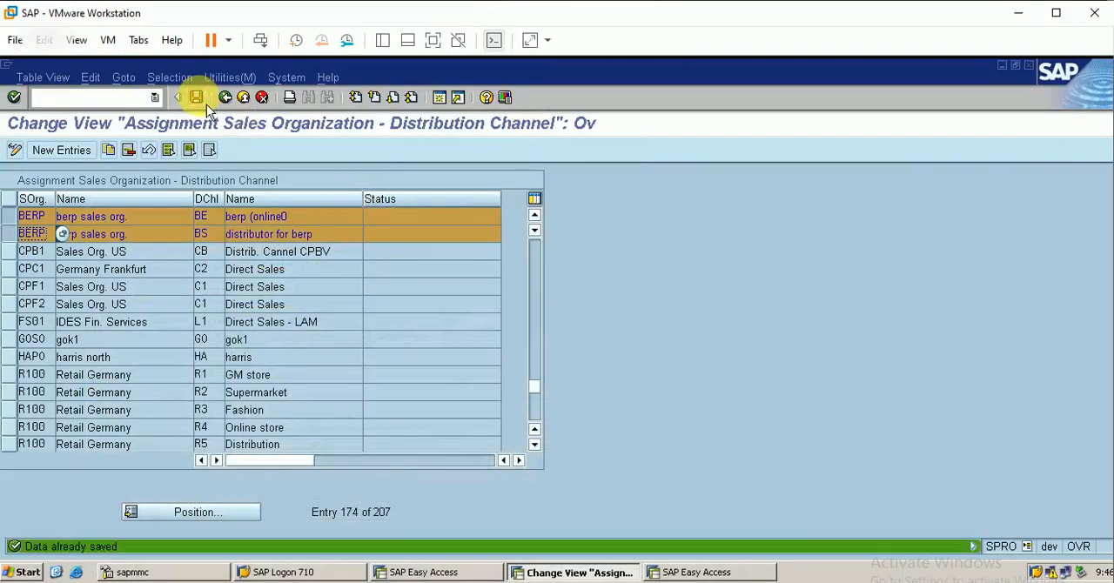
click(225, 98)
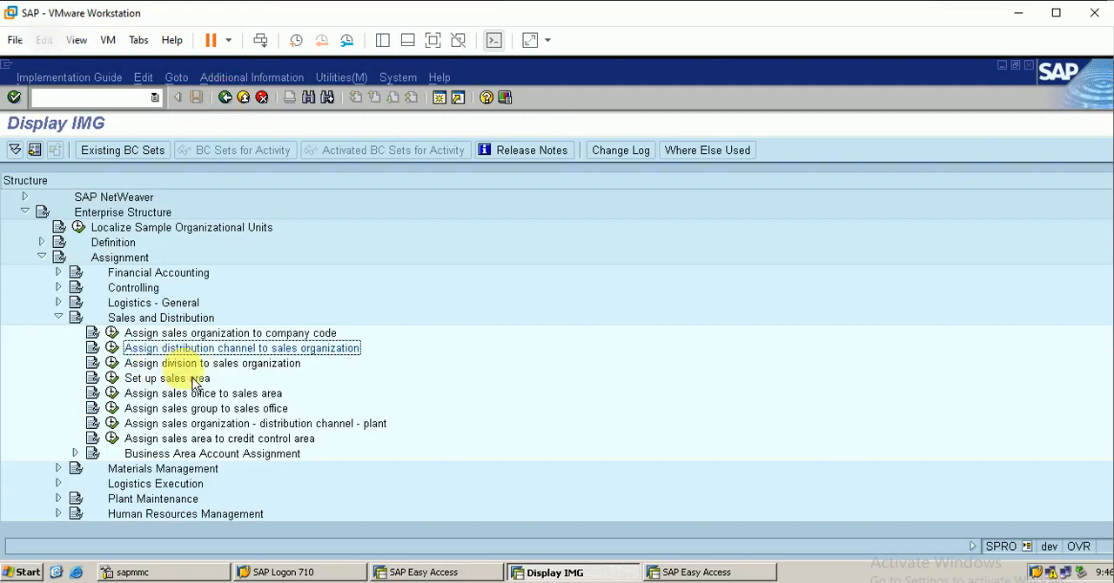
click(114, 378)
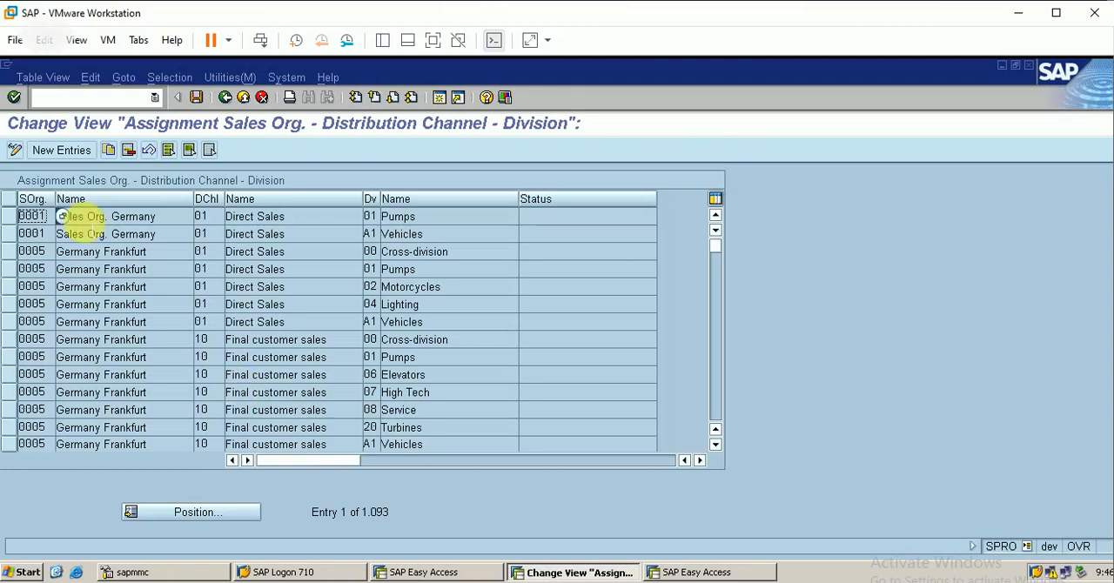
Step: Start a new sales area entry with sales organization BERP and distribution channel BS
click(71, 153)
text(b)
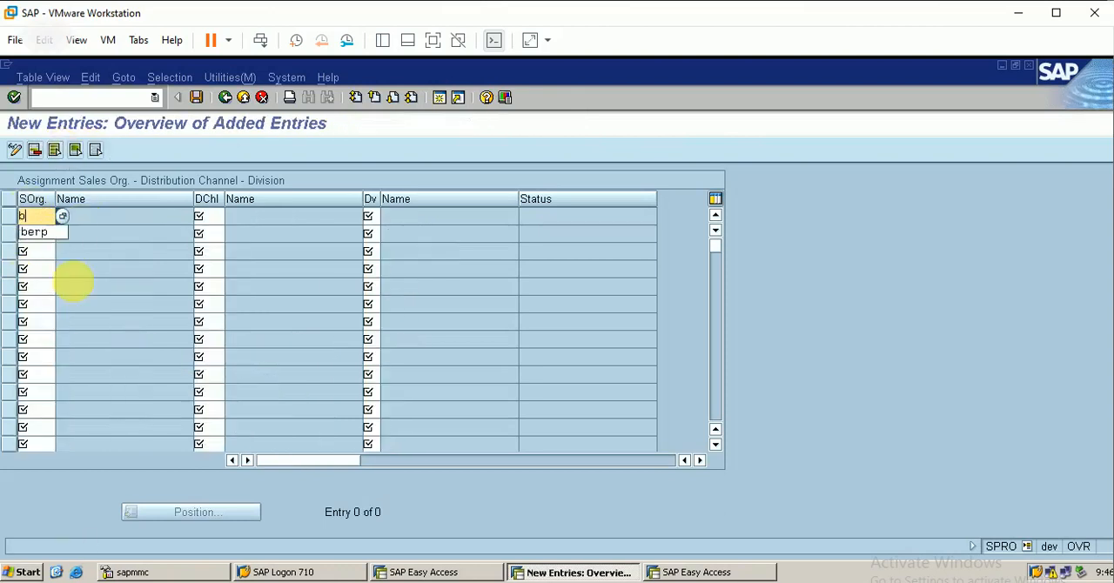
text(erp)
key(Tab)
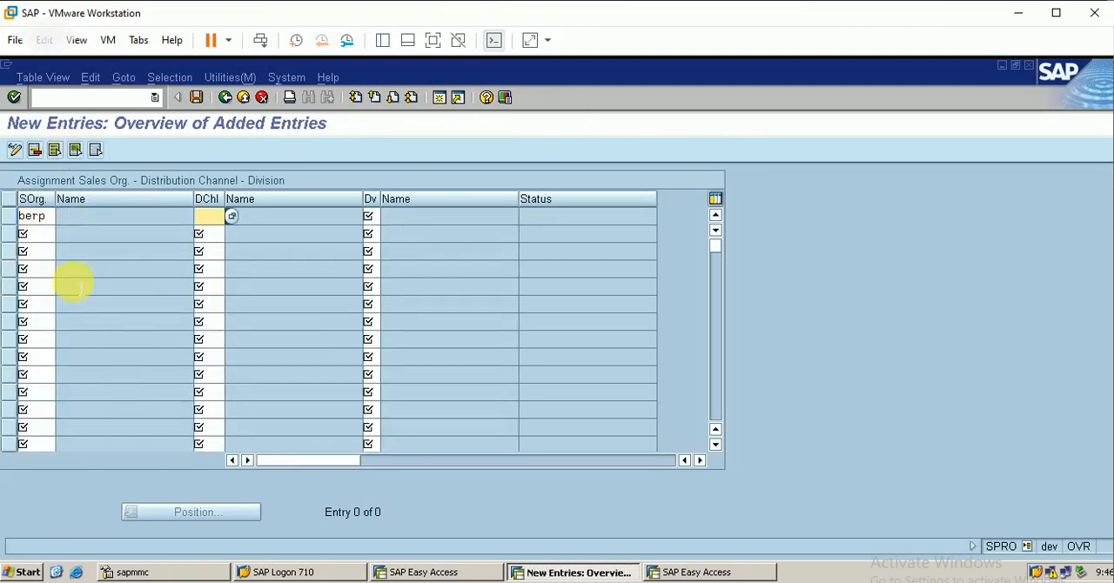
text(bs)
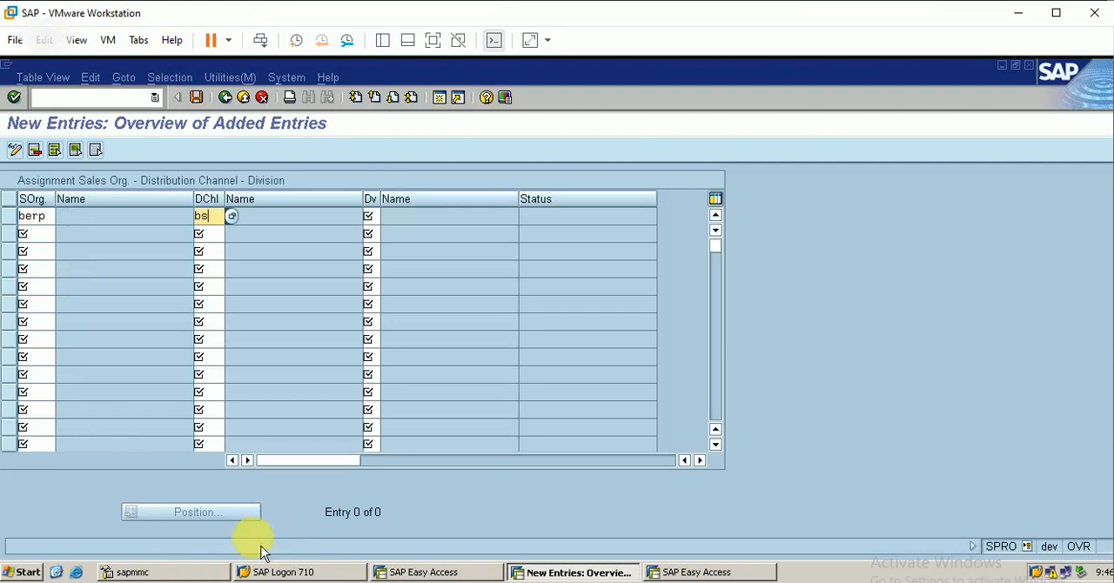
key(Tab)
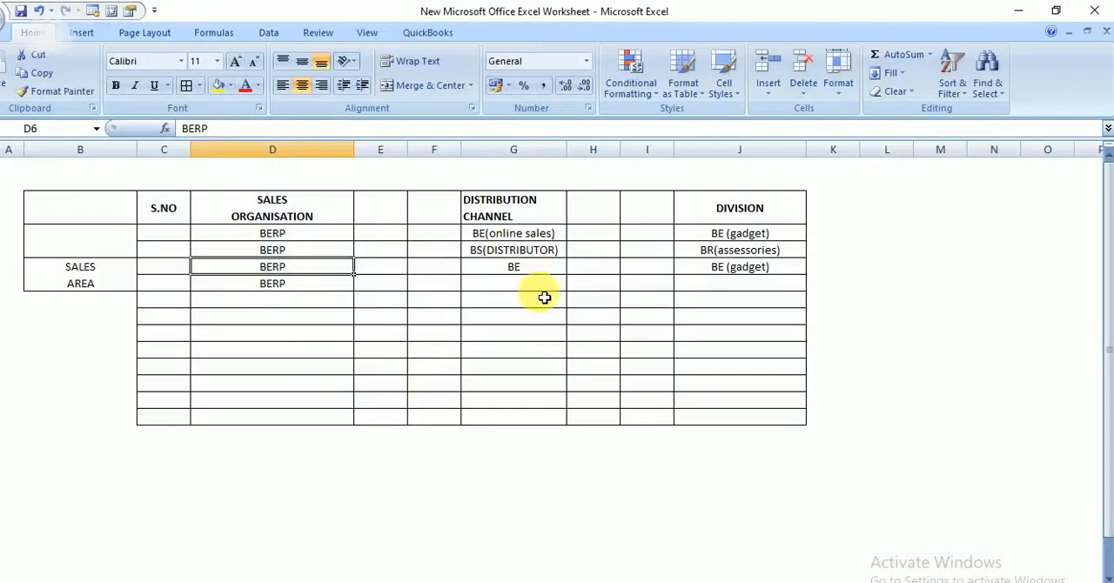
Step: In the Excel worksheet's second sales area row, enter BS(DISTRIBUTOR) in cell G7 and BR(assessories) in cell J7
click(530, 285)
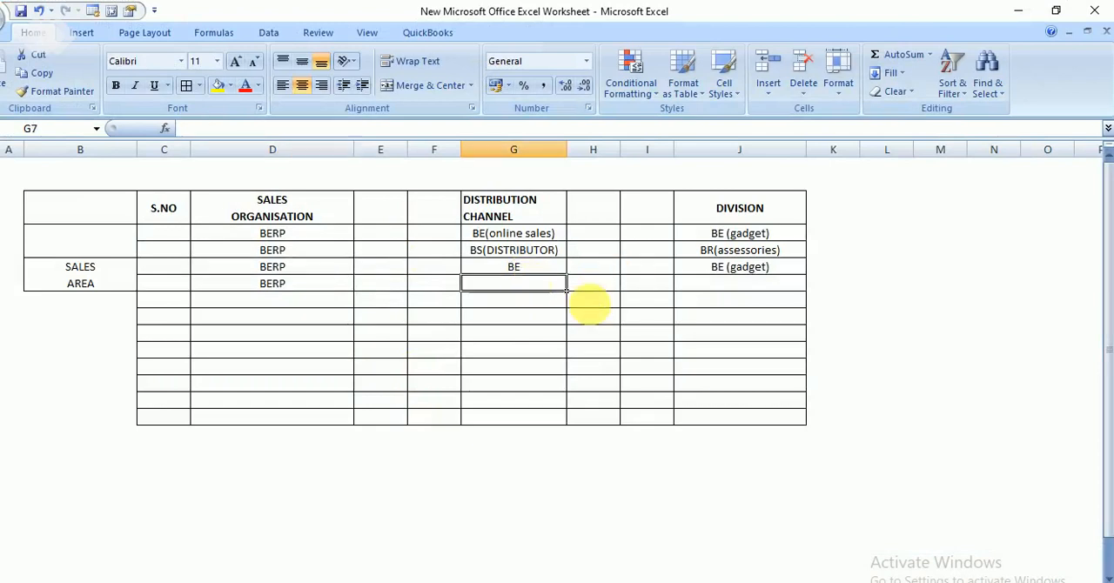
text(BS(DISTRIBUTOR)
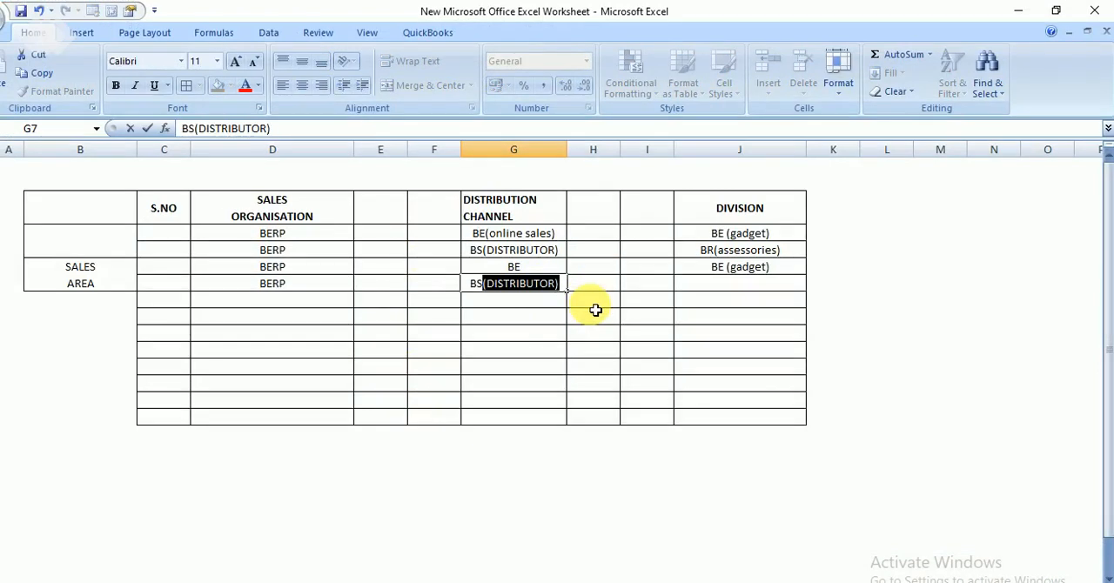
key(Return)
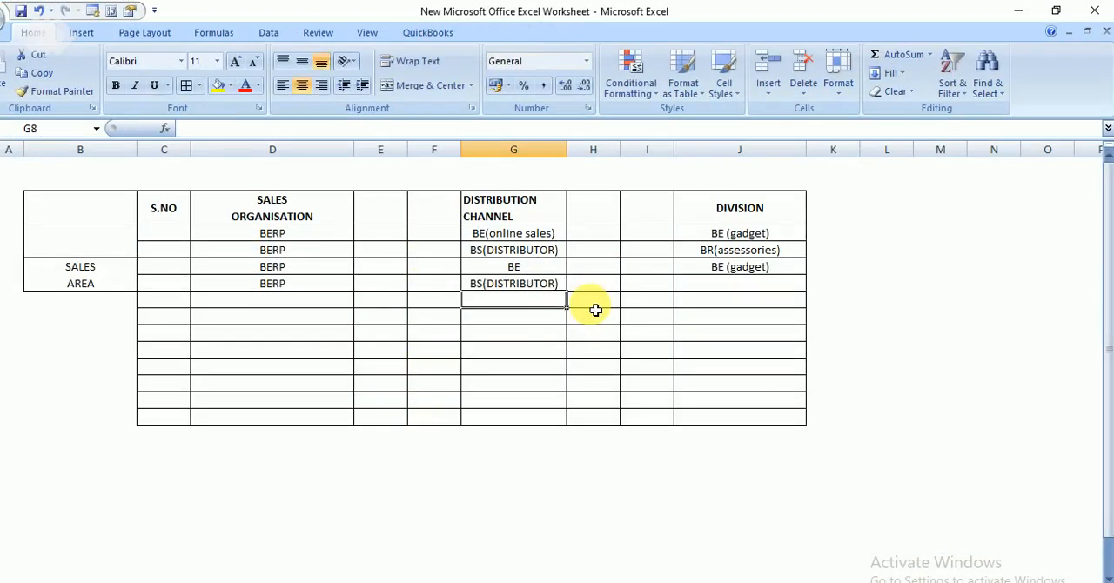
click(542, 267)
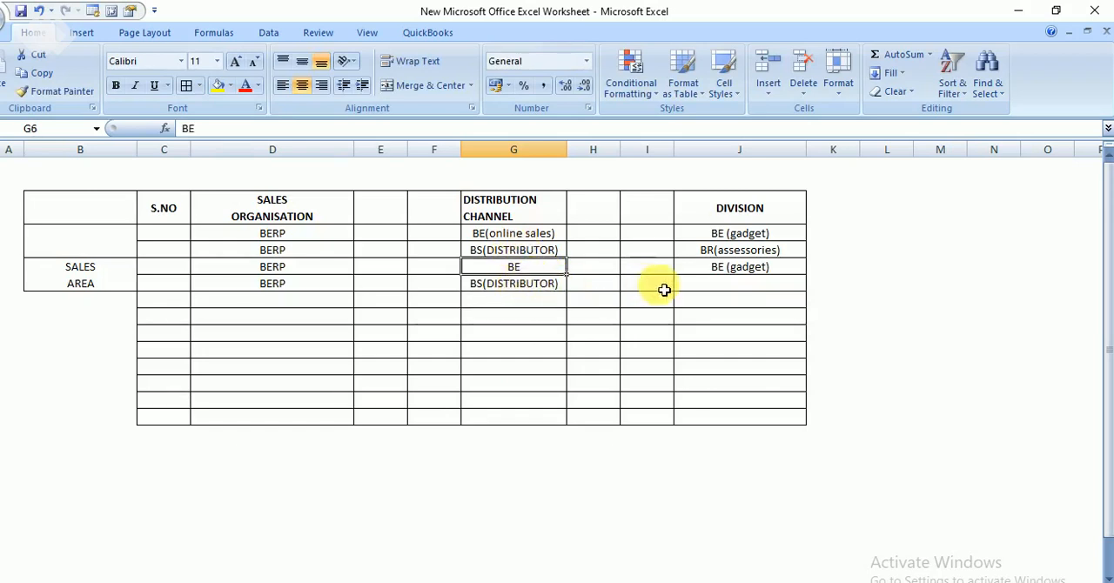
click(721, 291)
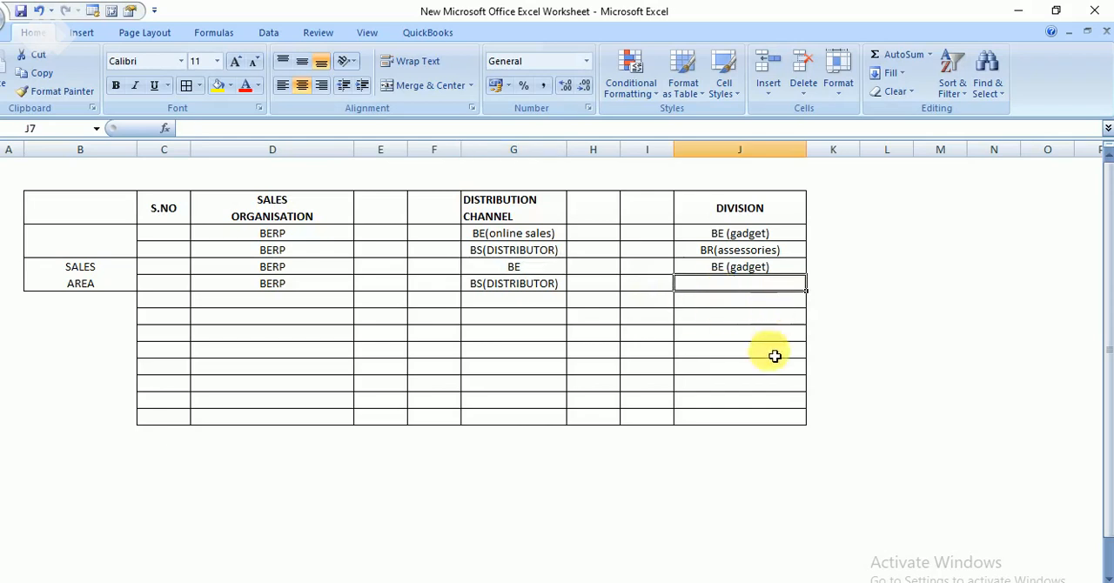
text(BR)
key(Return)
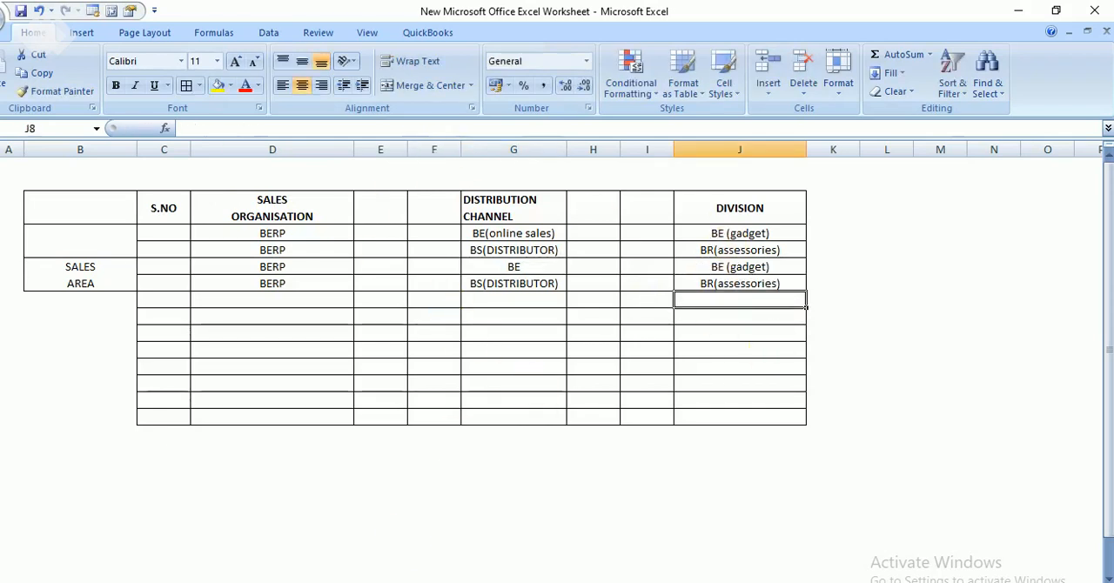
Step: Return to SAP, complete the sales area entry with division BR, save it, and go back to the IMG structure
click(374, 581)
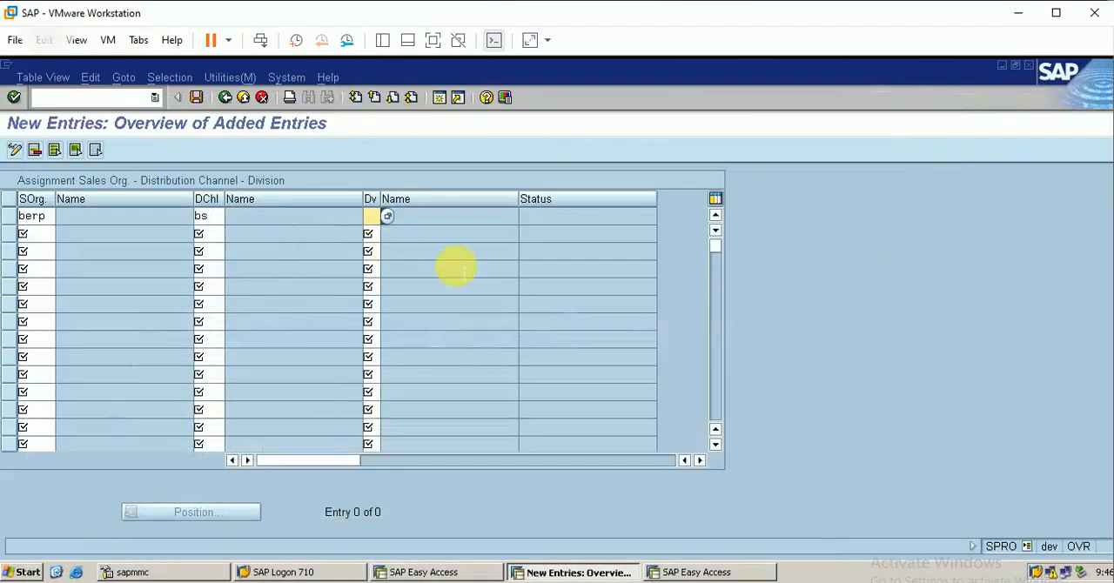
key(Return)
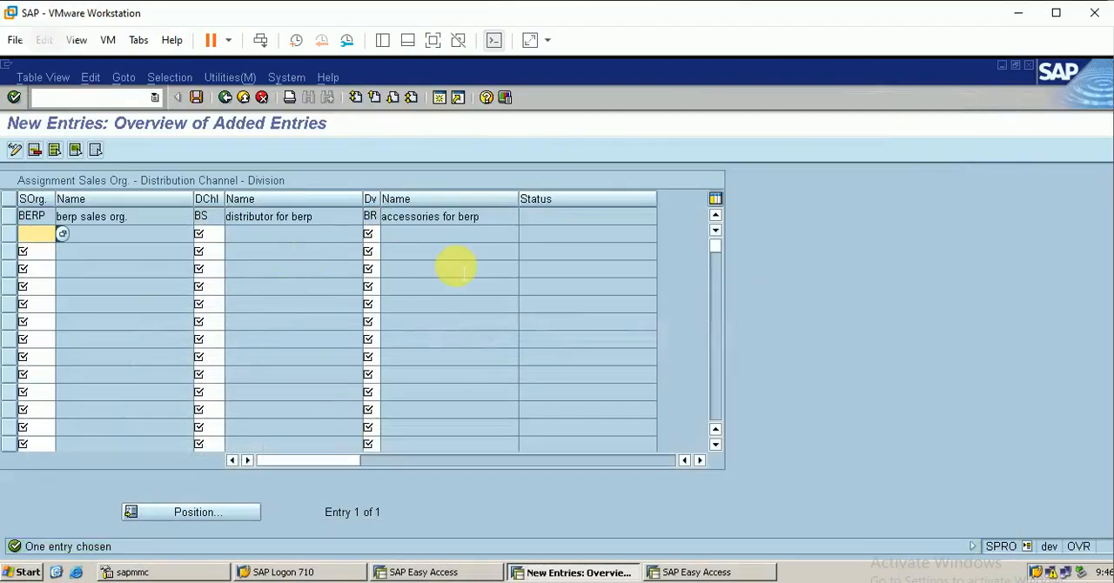
click(202, 104)
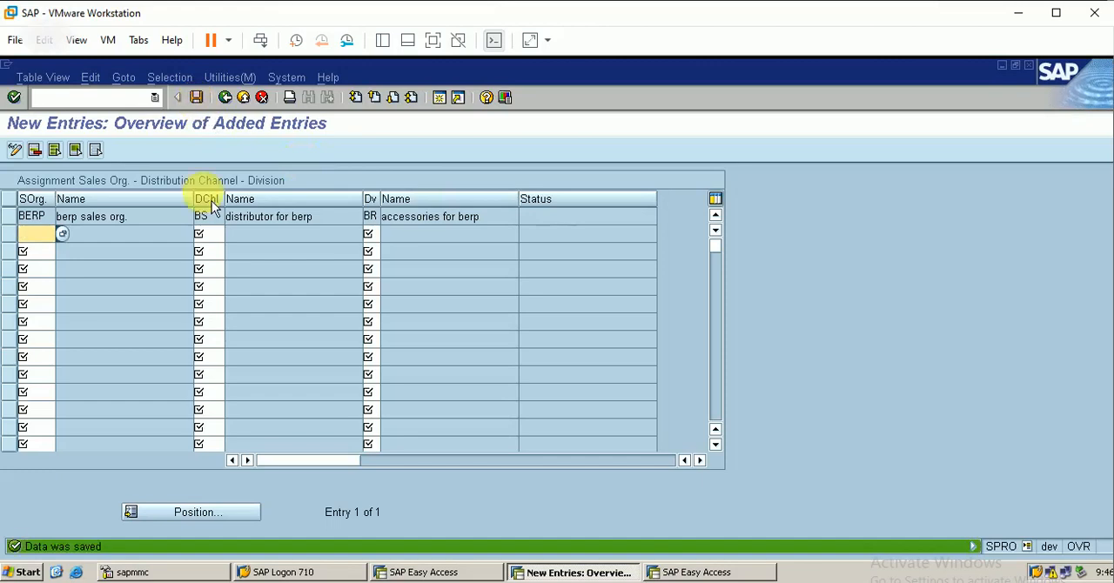
click(228, 100)
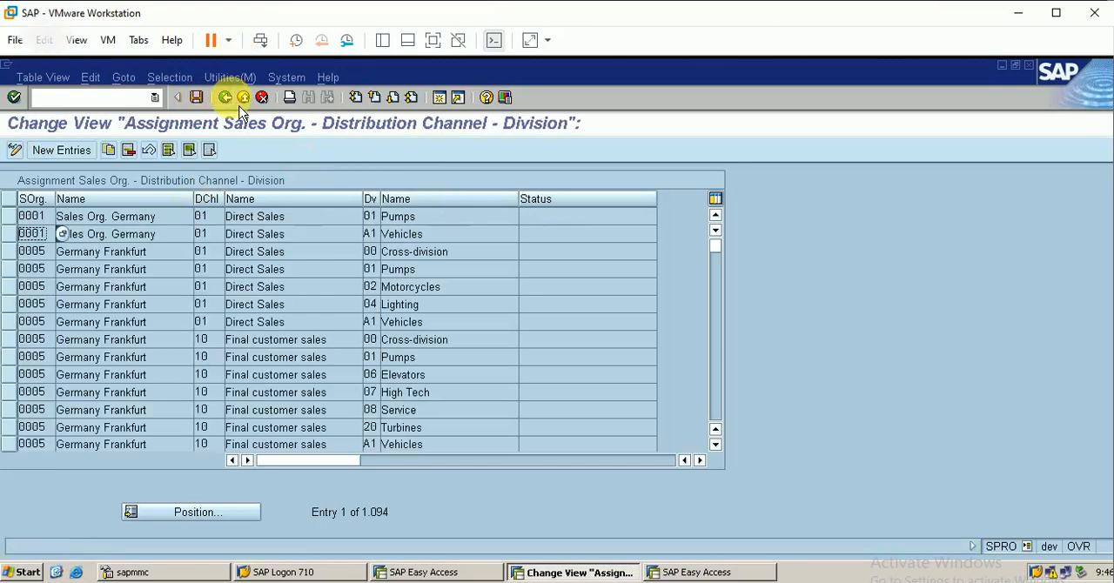
click(229, 99)
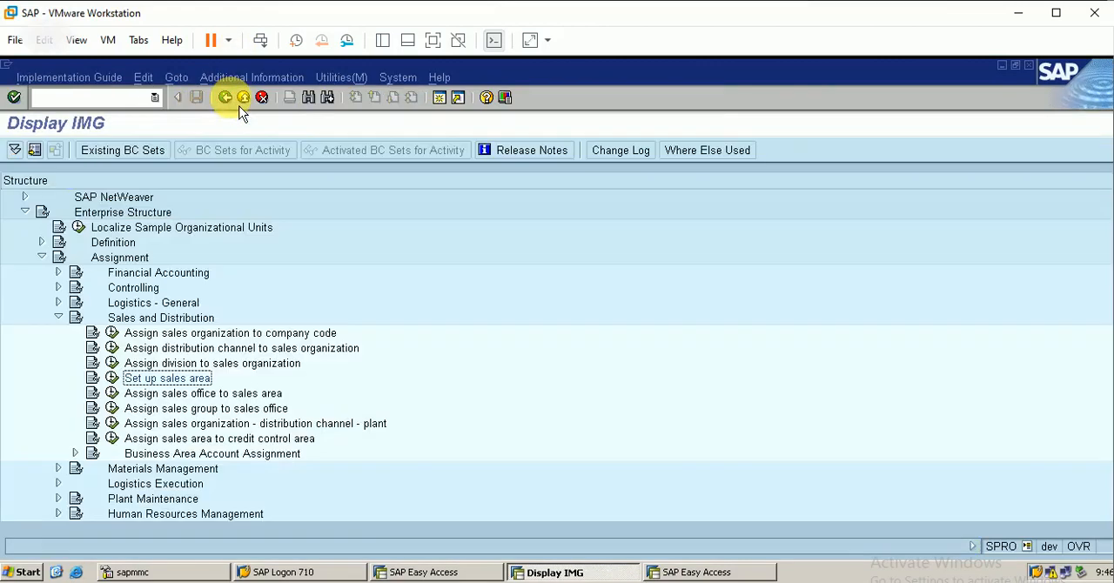
Step: Collapse the Sales and Distribution assignments, switch to the Excel worksheet, and fill the sales area rows B6:J7 with yellow
click(58, 317)
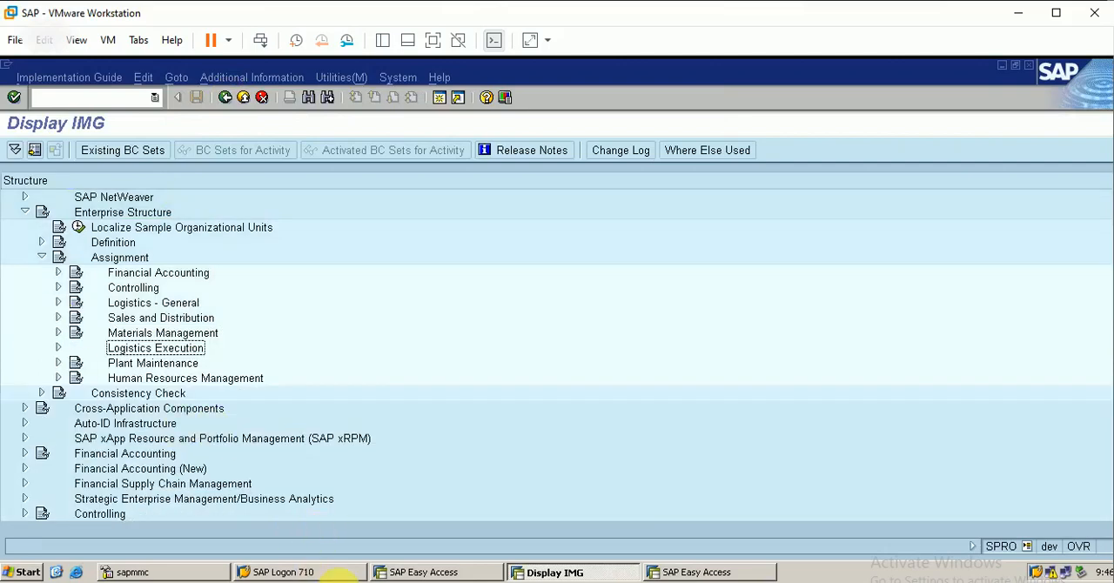
click(335, 581)
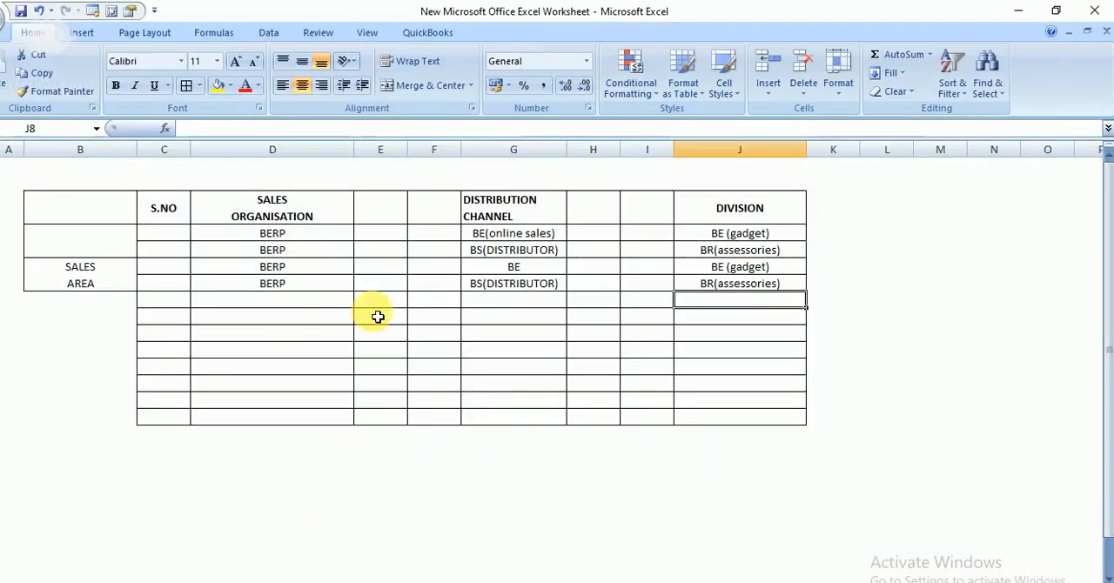
click(98, 276)
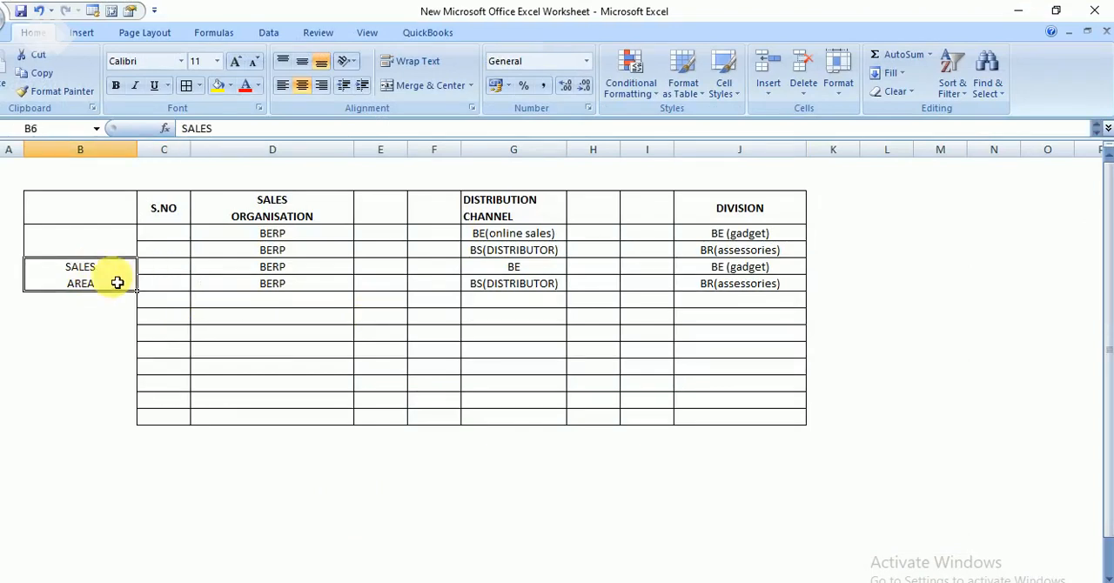
drag(114, 276, 338, 296)
drag(345, 297, 517, 264)
click(240, 328)
drag(85, 270, 771, 283)
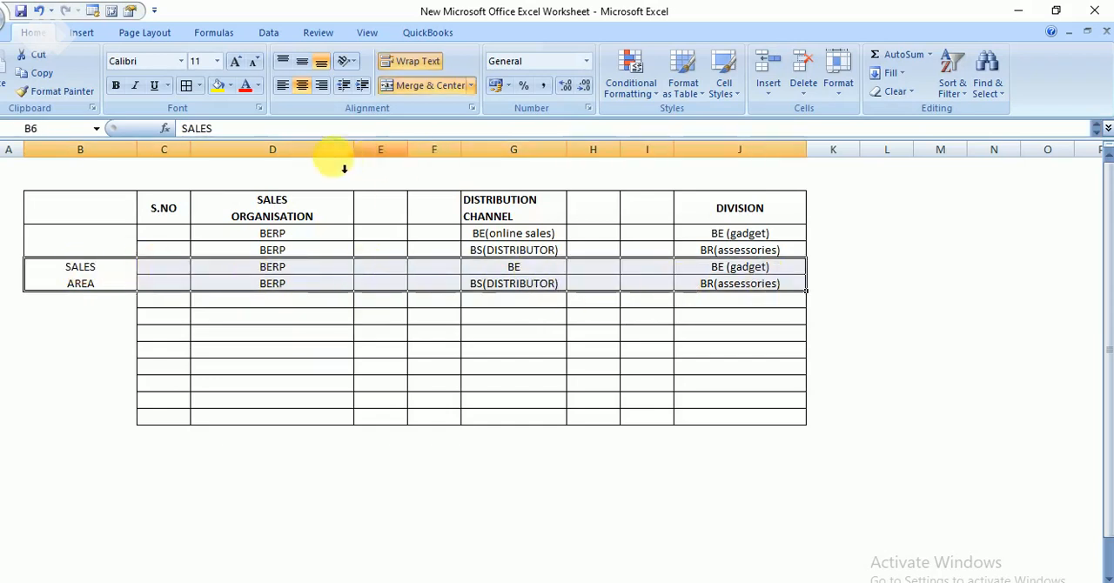
click(217, 85)
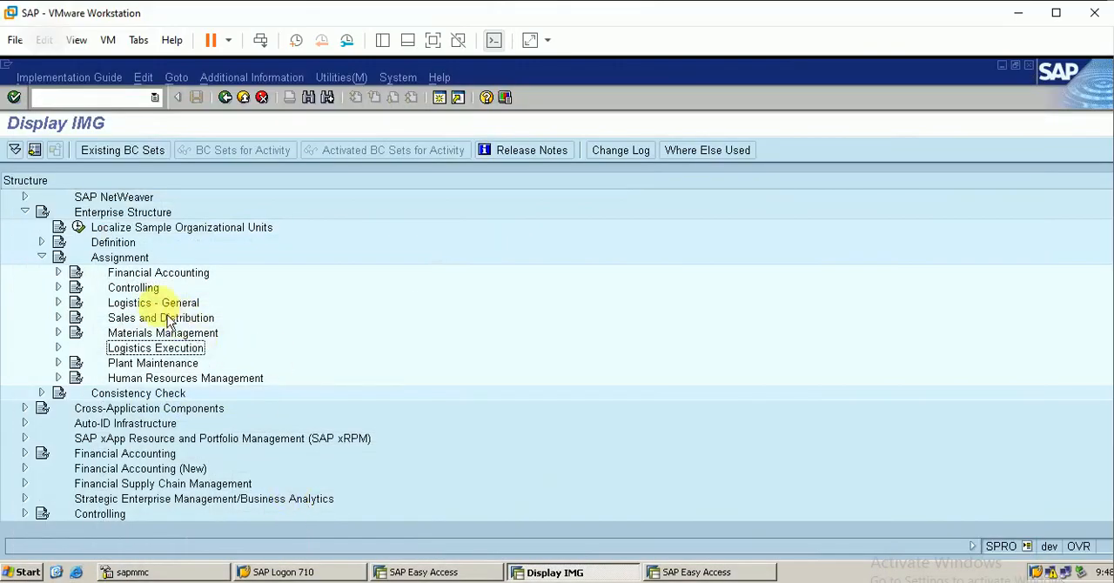
Step: In SAP, open the Define Division activity from Definition > Logistics - General in the IMG structure
click(42, 242)
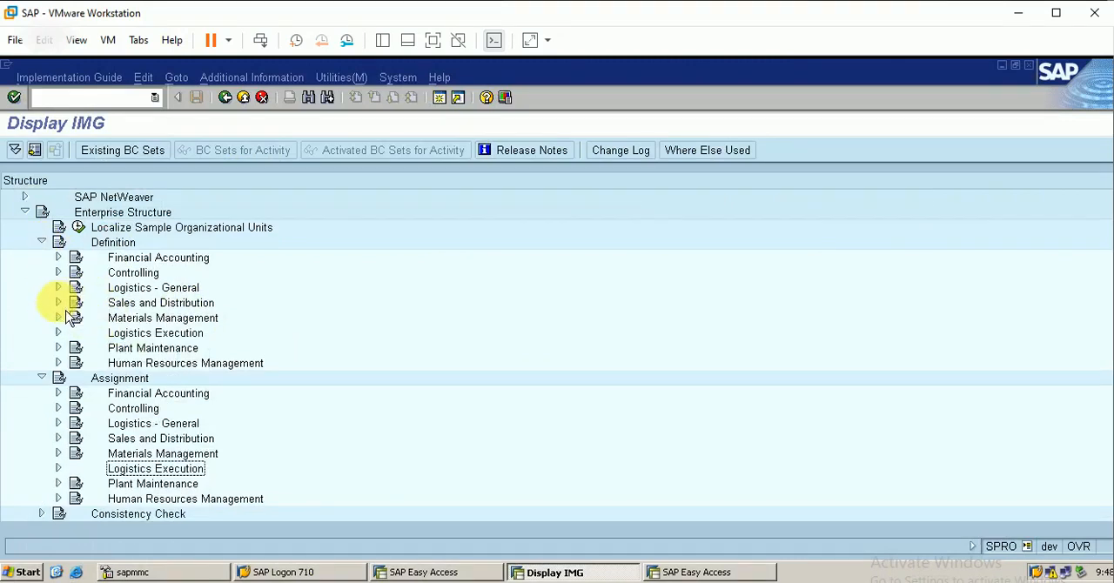
click(59, 303)
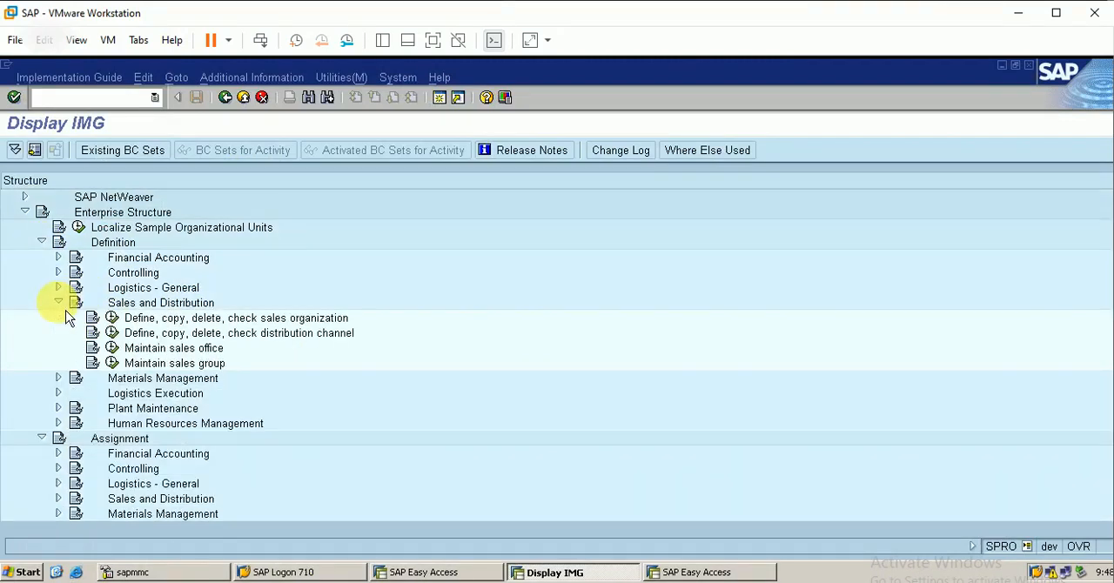
click(58, 303)
click(58, 288)
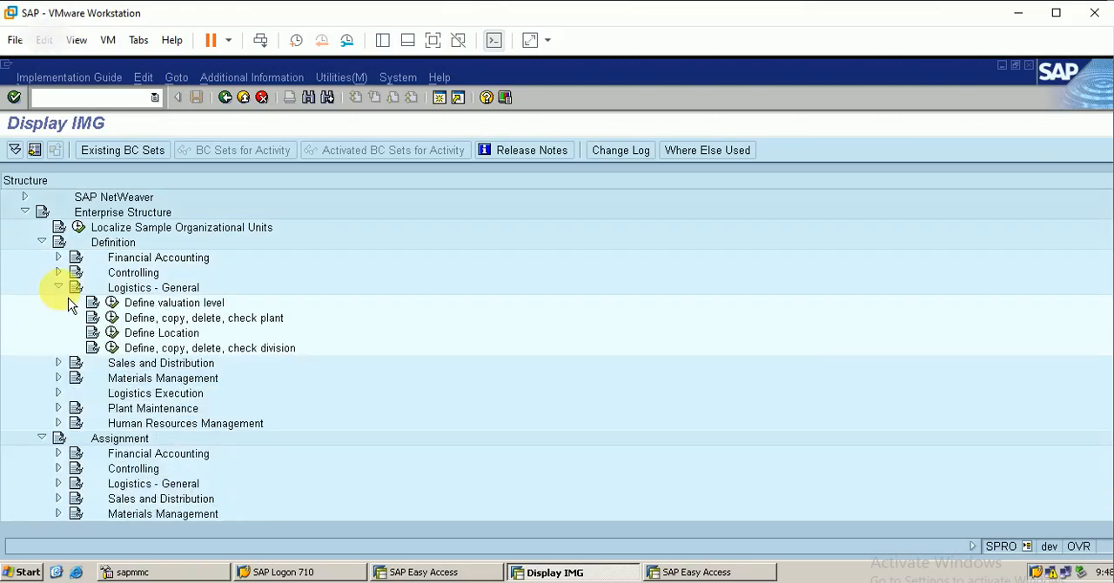
click(111, 349)
double_click(109, 201)
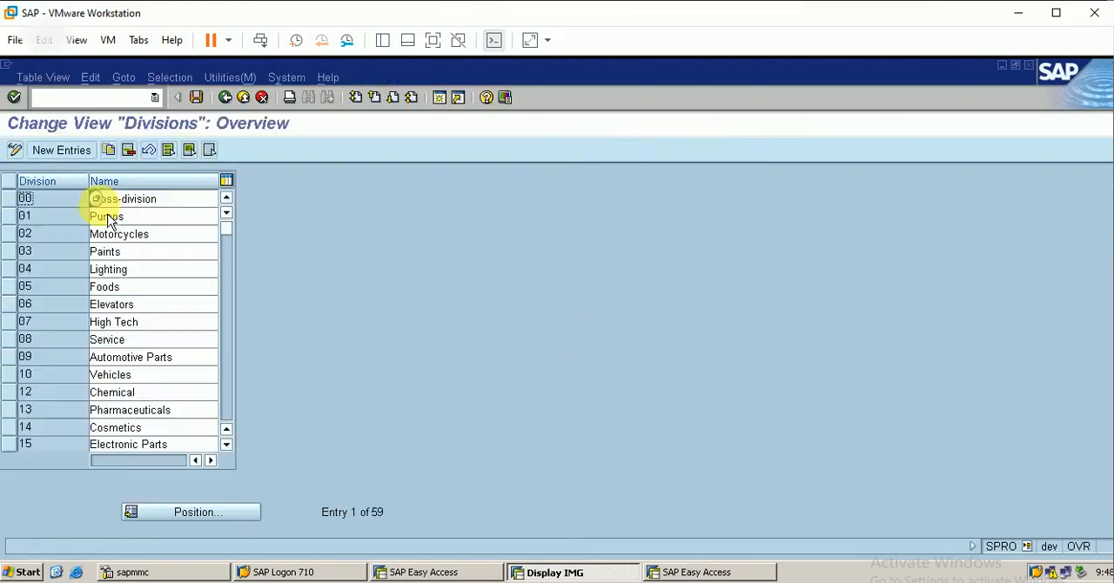
Step: Find division BE in the divisions overview, delete its entry, and save the change
click(196, 517)
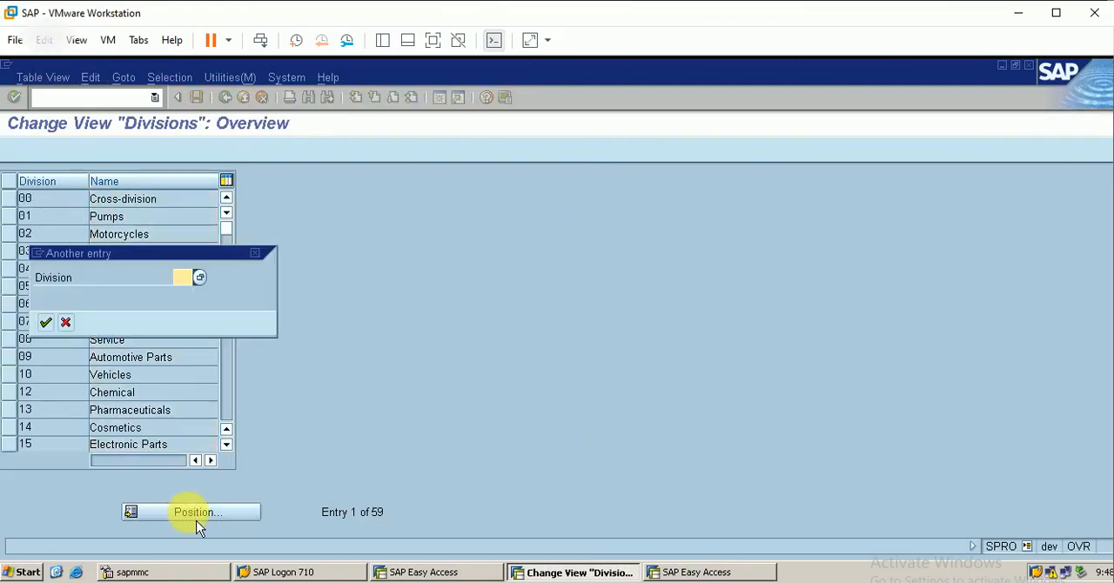
text(BE)
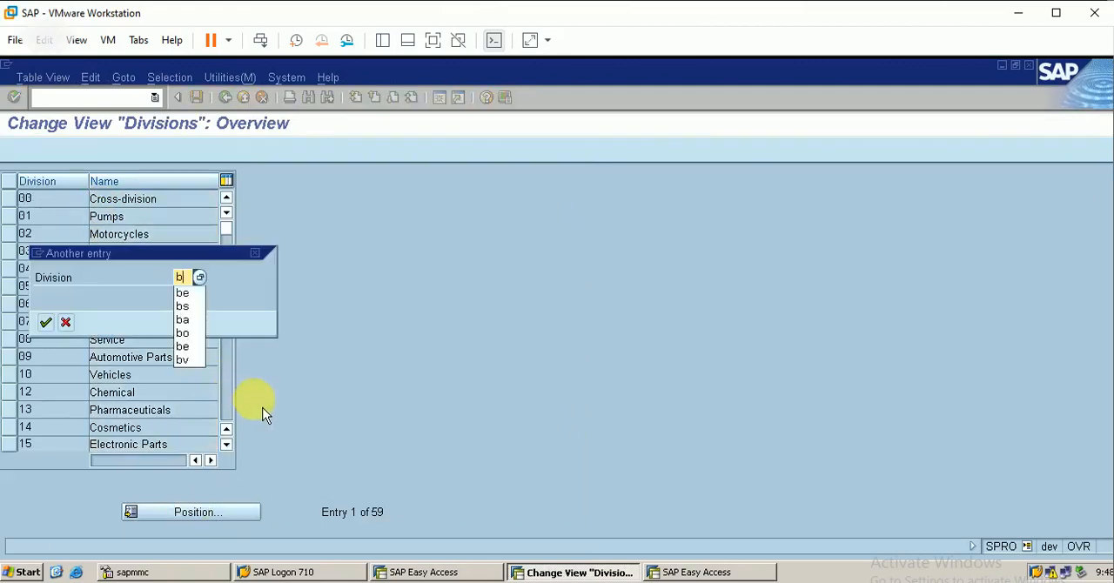
key(Return)
click(165, 199)
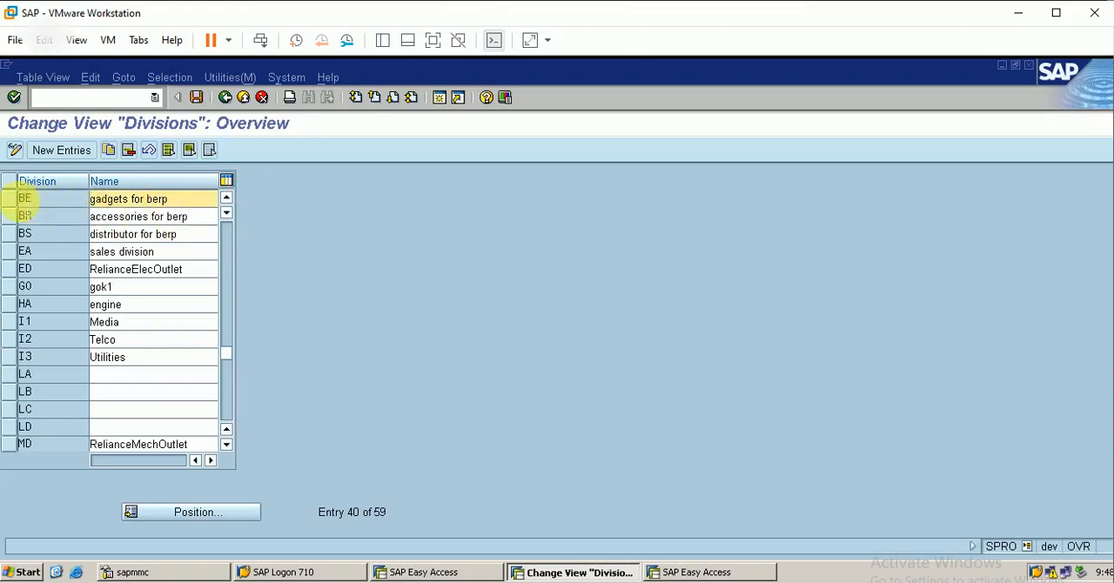
click(12, 199)
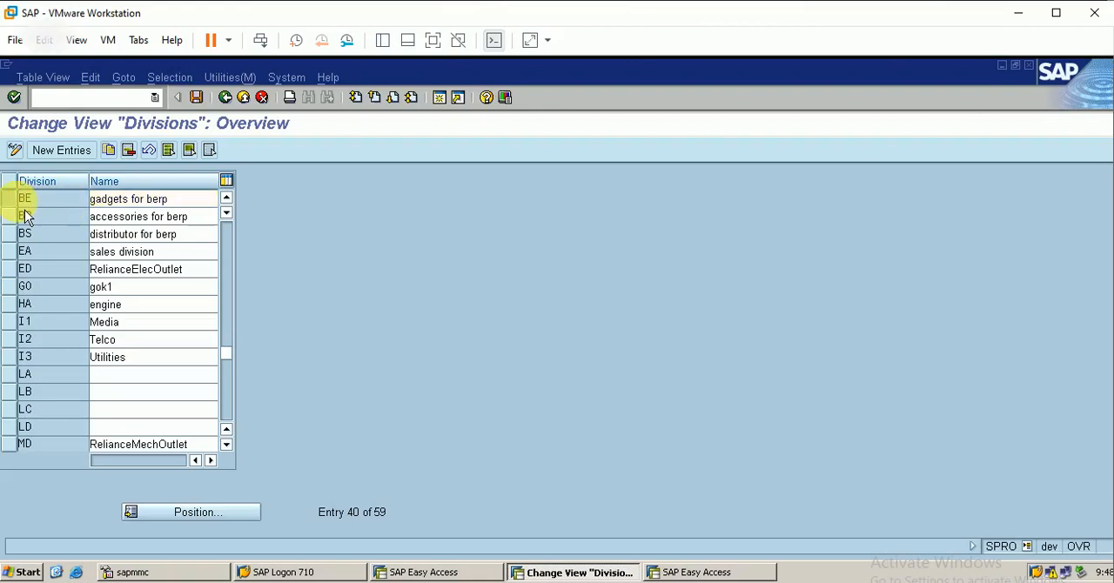
click(133, 155)
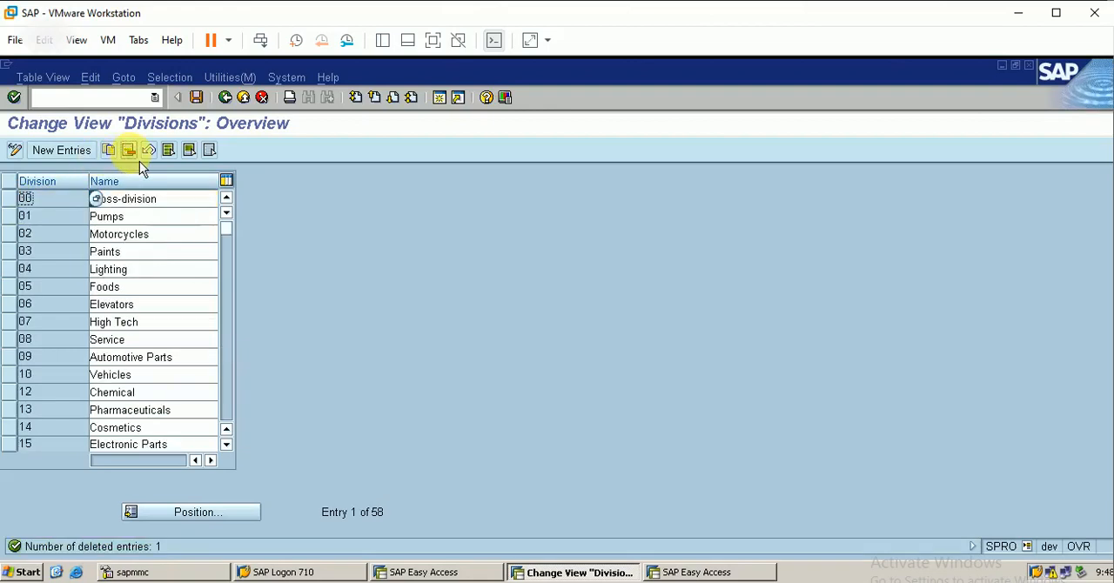
click(197, 97)
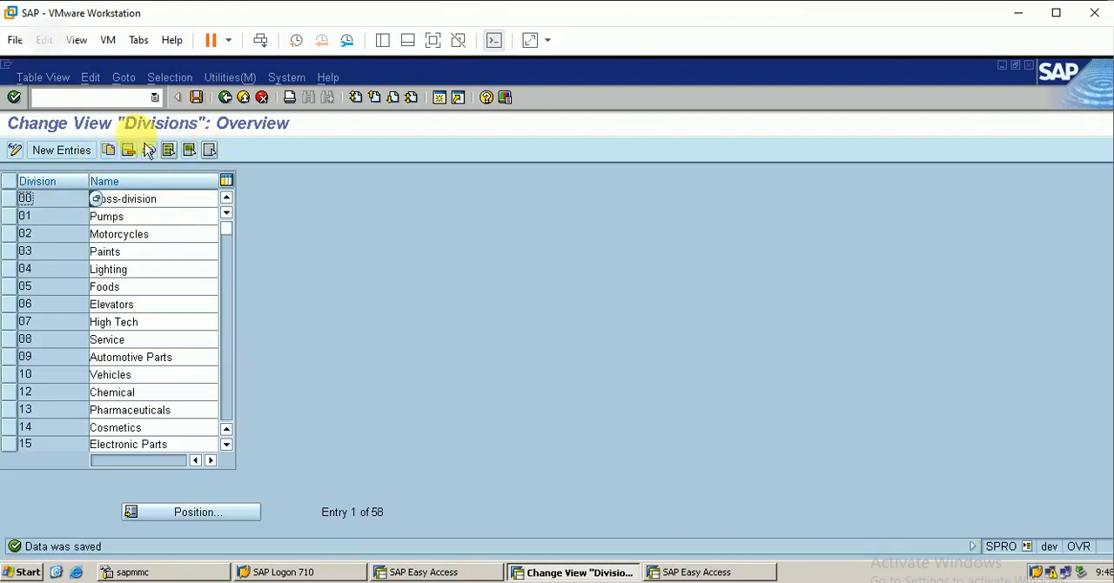
Step: Start a new division entry in SAP, then change cell J4 in the Excel worksheet to BA(gadget)
click(76, 153)
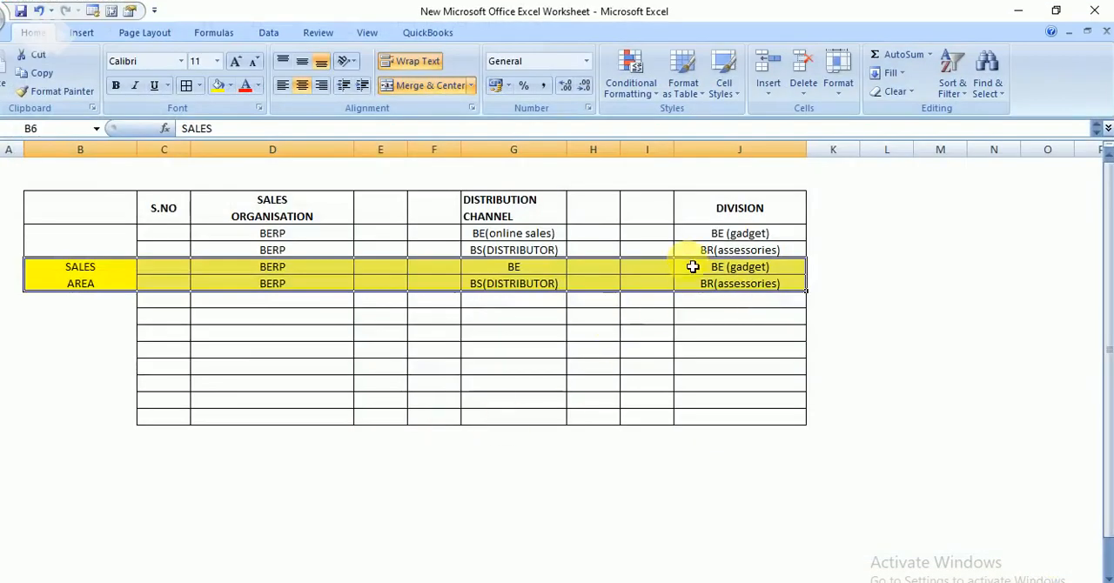
click(731, 241)
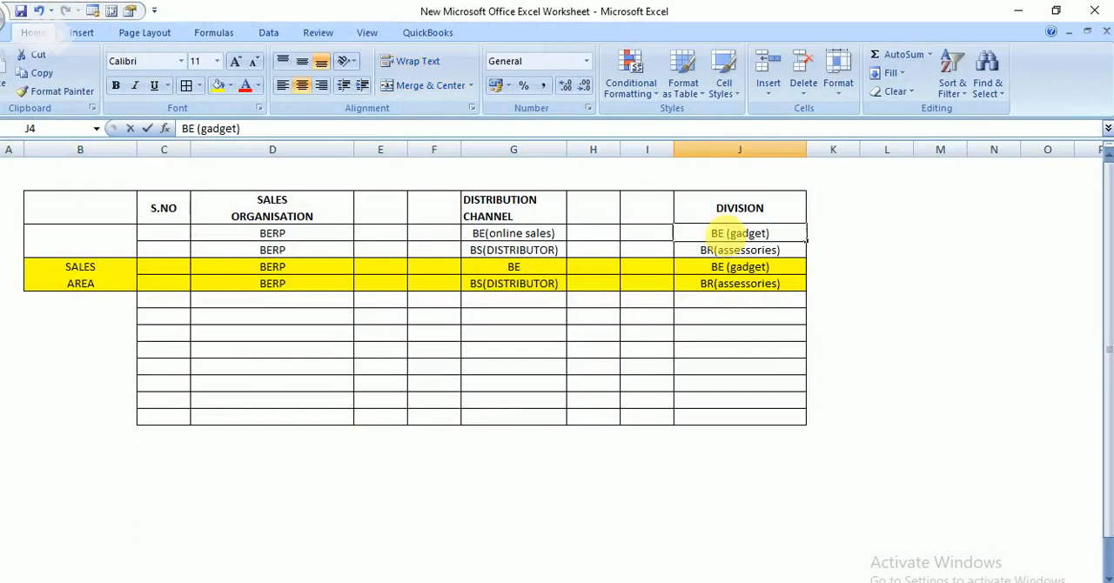
double_click(738, 240)
key(BackSpace)
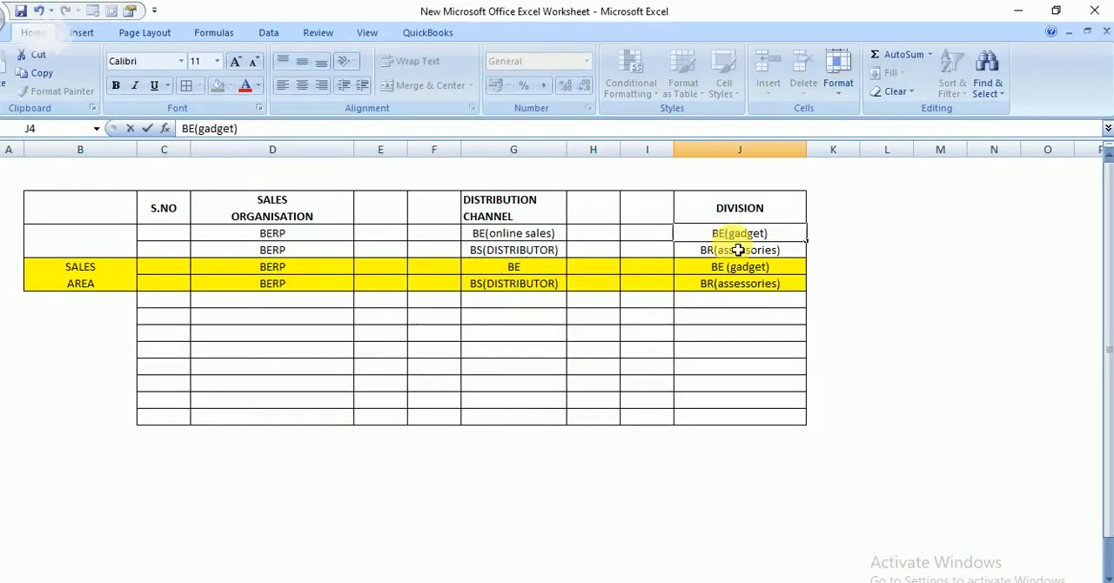
key(BackSpace)
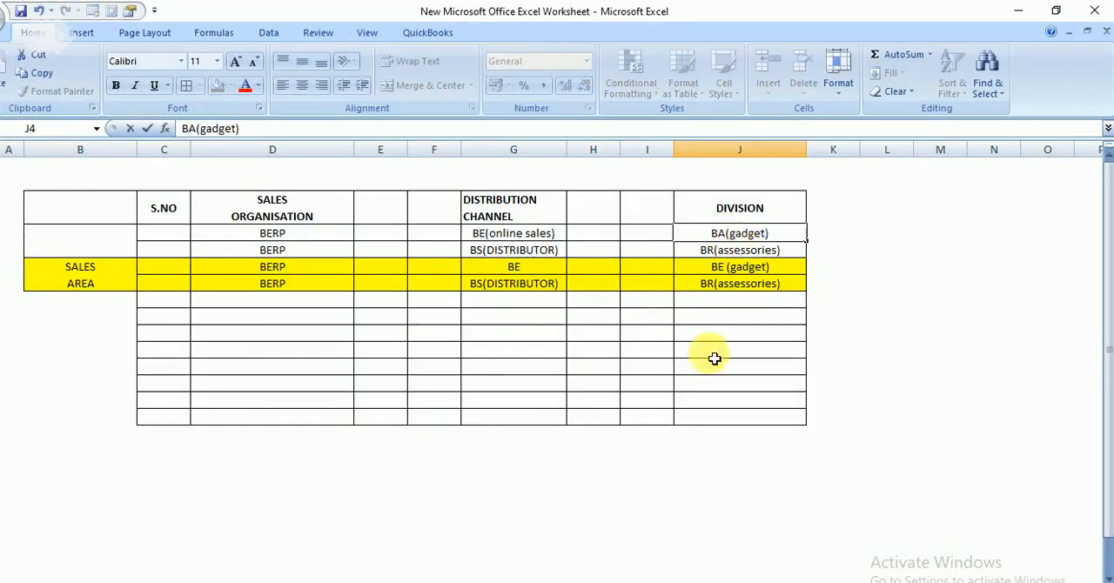
Step: Return to SAP, add division BA with the name gadget for berp, and save it
click(1018, 11)
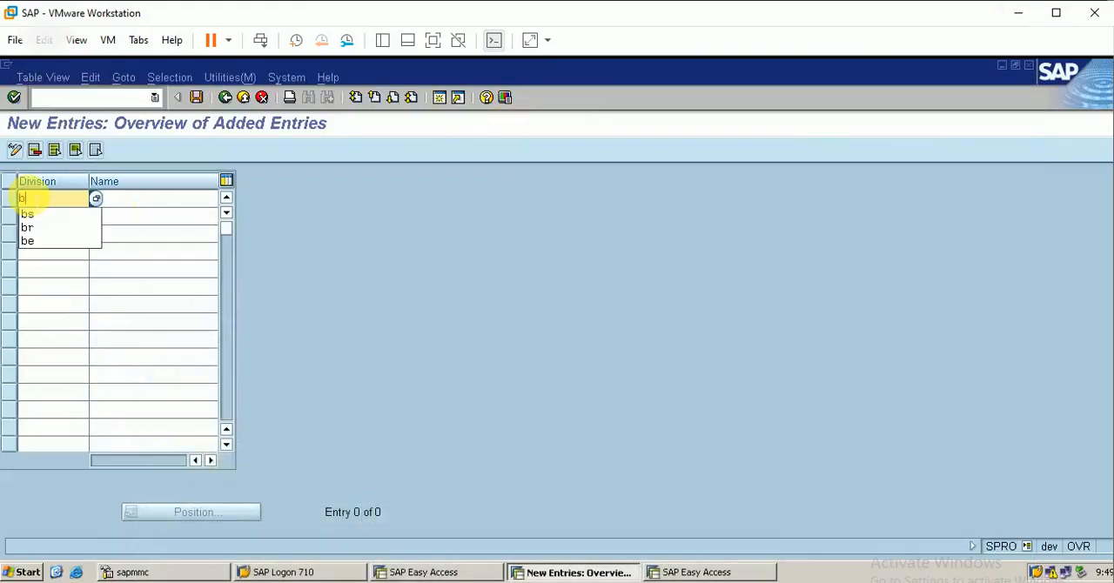
click(26, 198)
text(ba)
click(94, 200)
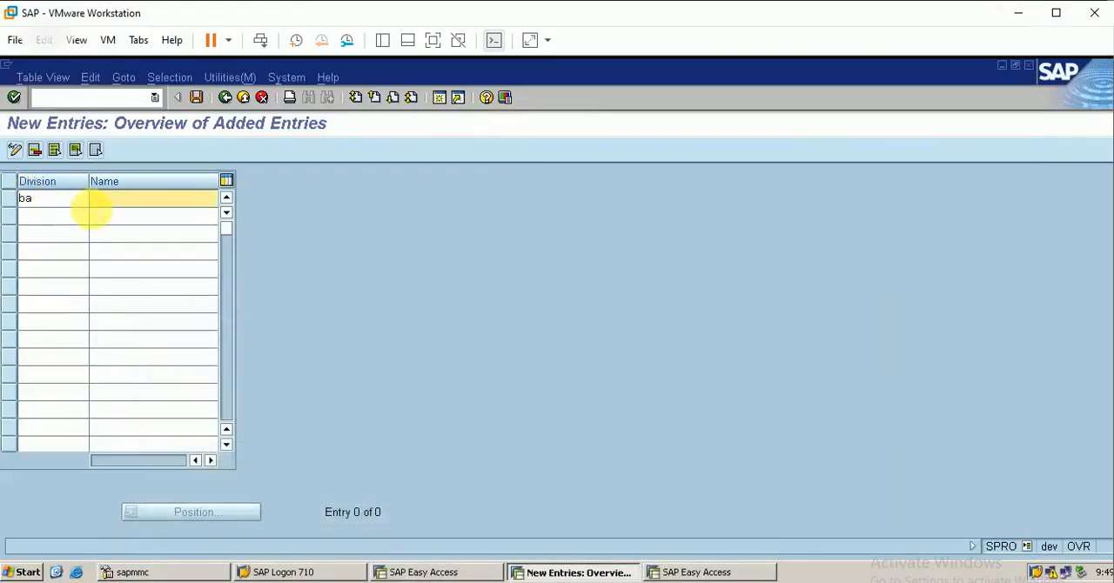
text(gadget g)
key(BackSpace)
key(BackSpace)
text(for)
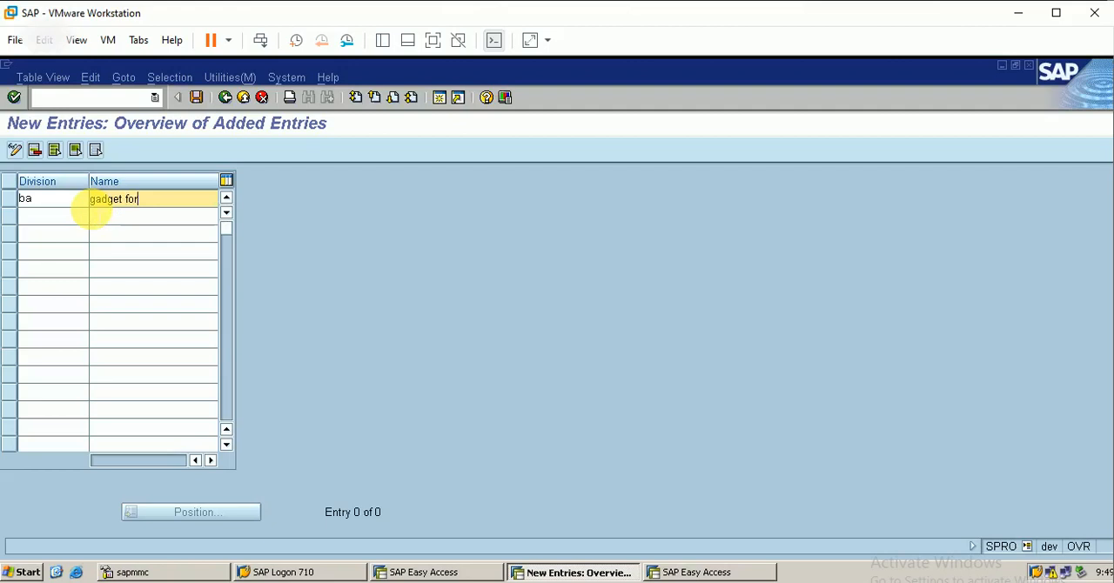
text( berp)
key(Return)
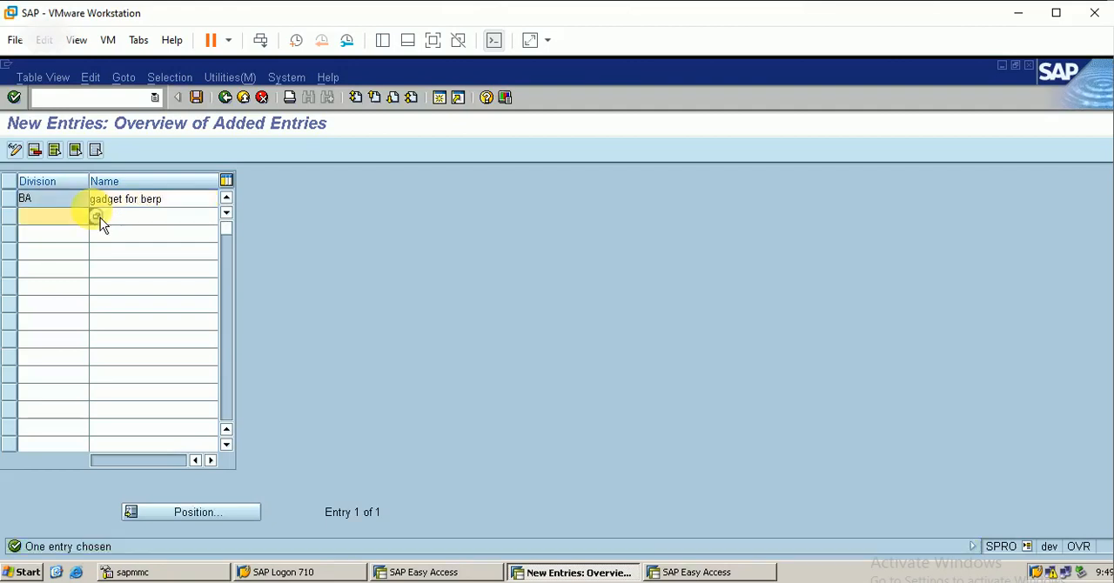
click(196, 96)
click(199, 98)
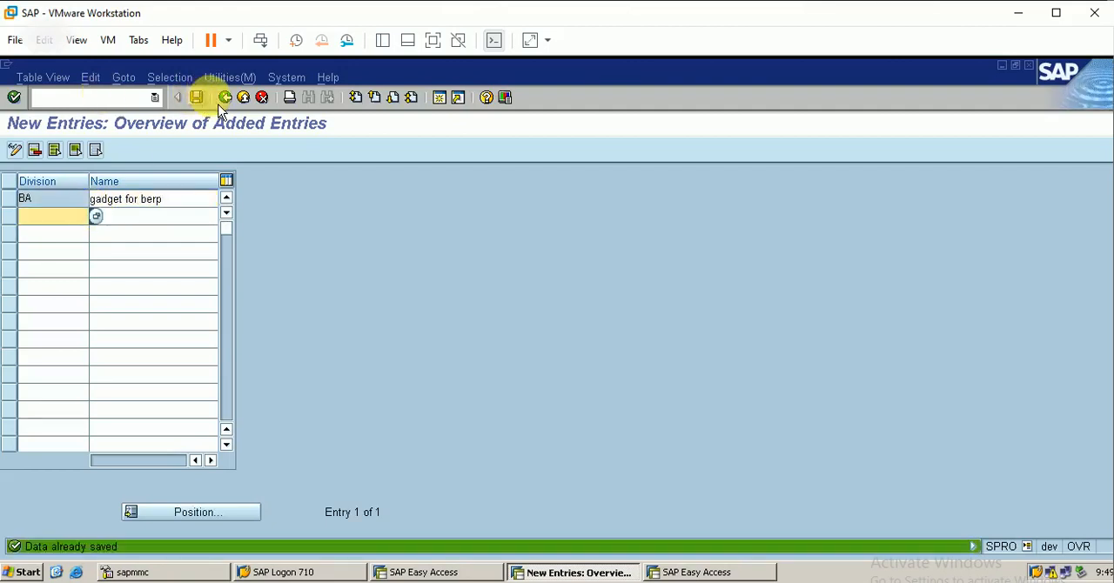
Step: Return to the IMG structure and open Assign distribution channel to sales organization under Assignment > Sales and Distribution
click(228, 99)
click(228, 99)
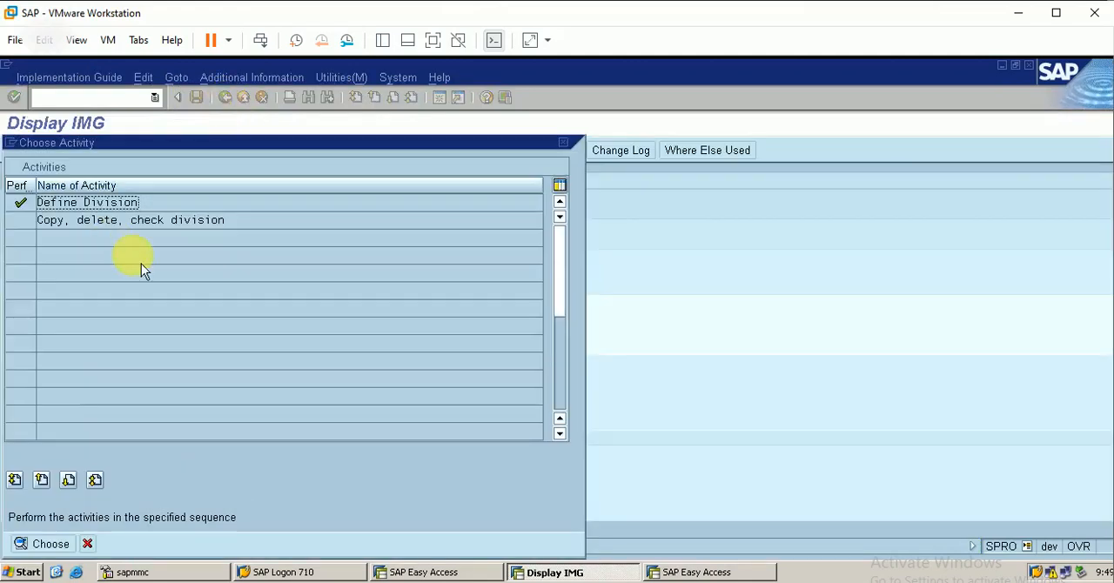
click(563, 143)
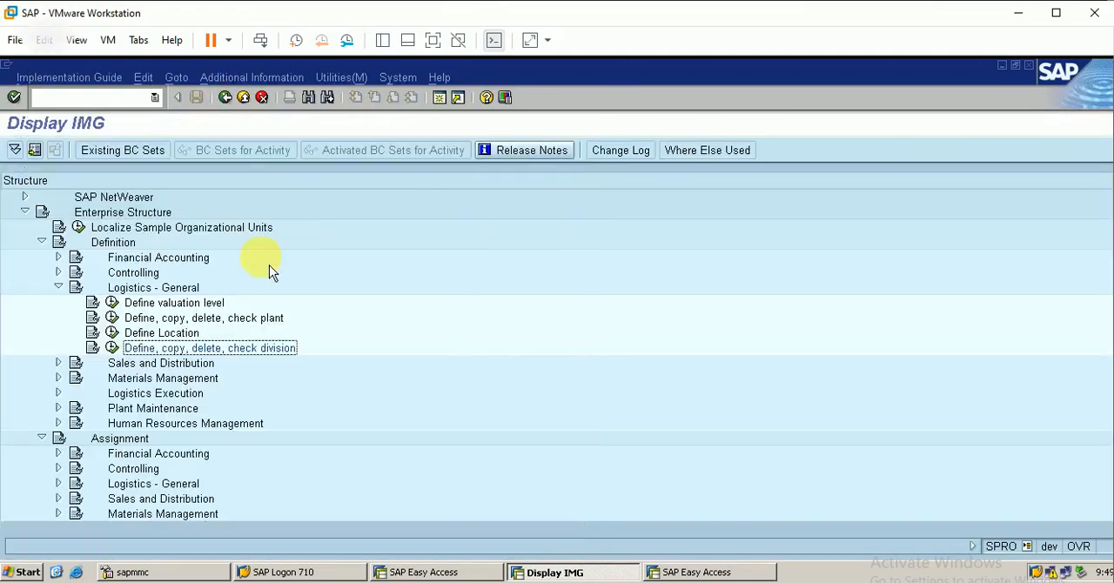
click(58, 287)
click(41, 242)
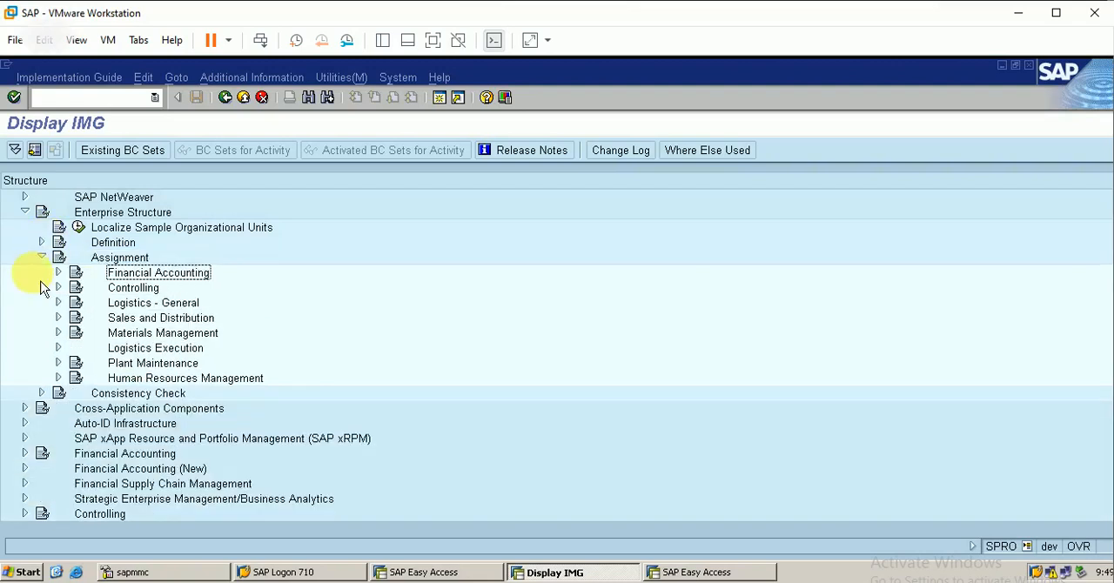
click(57, 302)
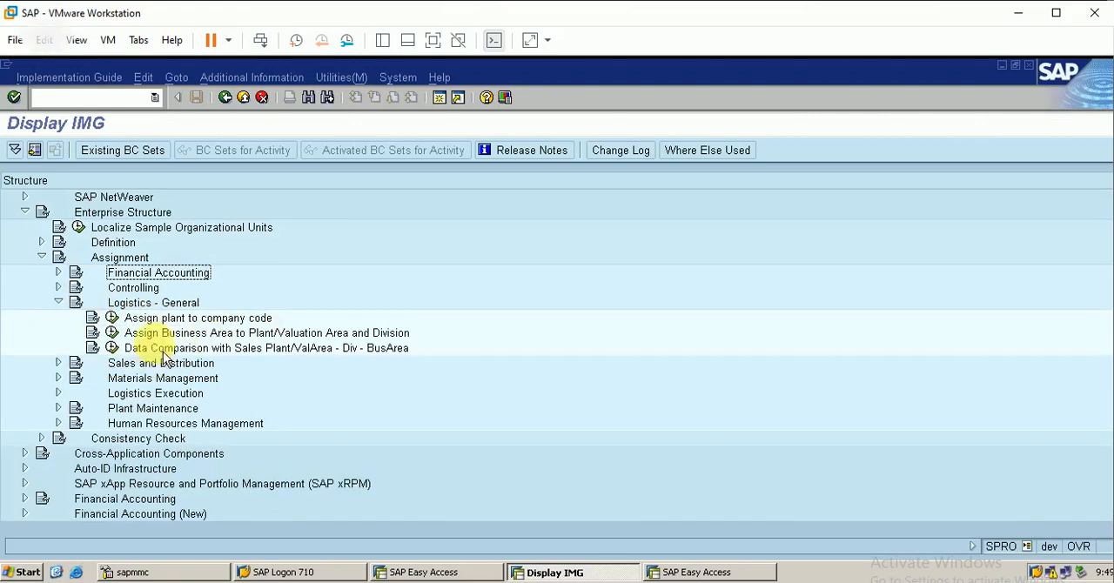
click(57, 302)
click(57, 317)
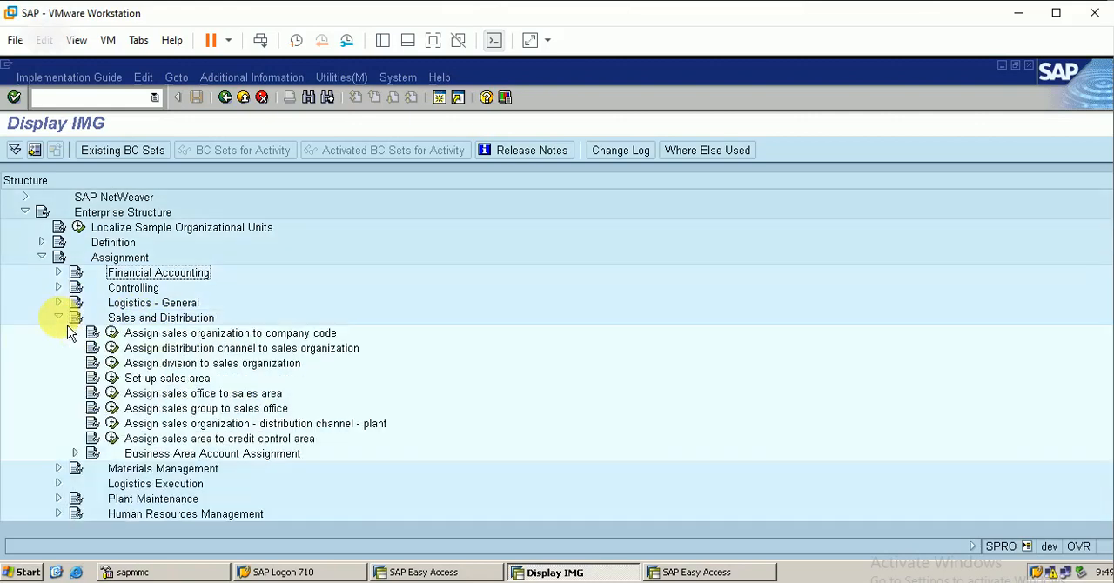
click(112, 349)
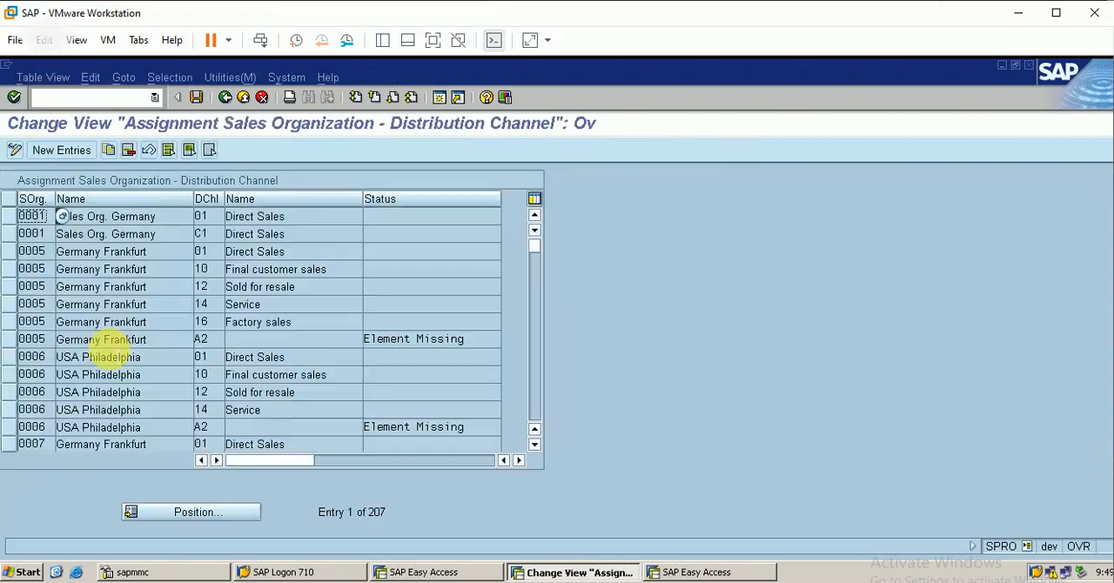
Step: Find sales organization BERP, delete and save the removal of its distribution channel BE assignment, and start a new assignment entry
click(199, 517)
text(berp)
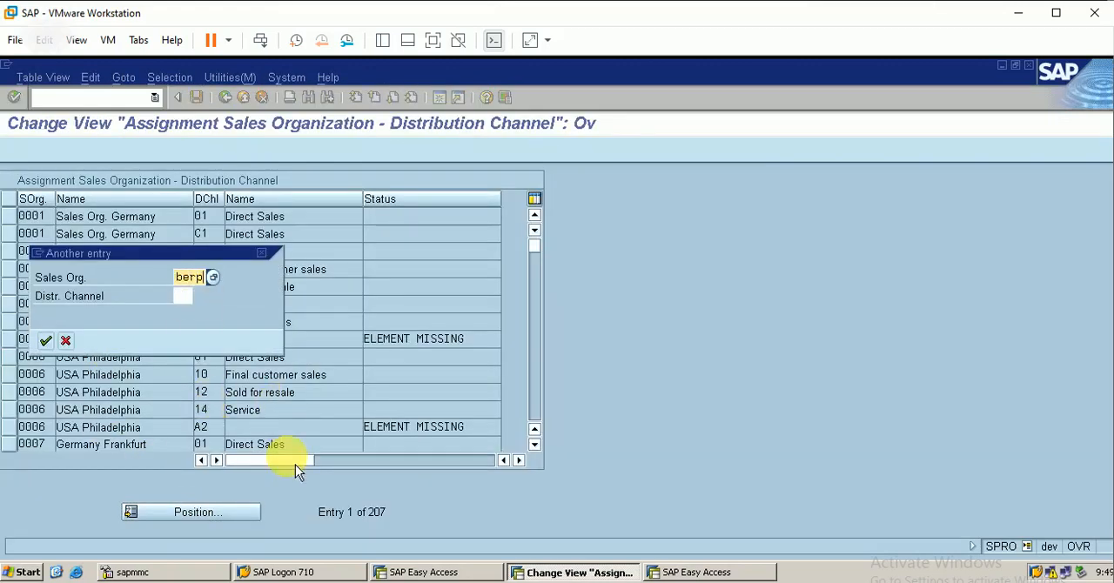
key(Return)
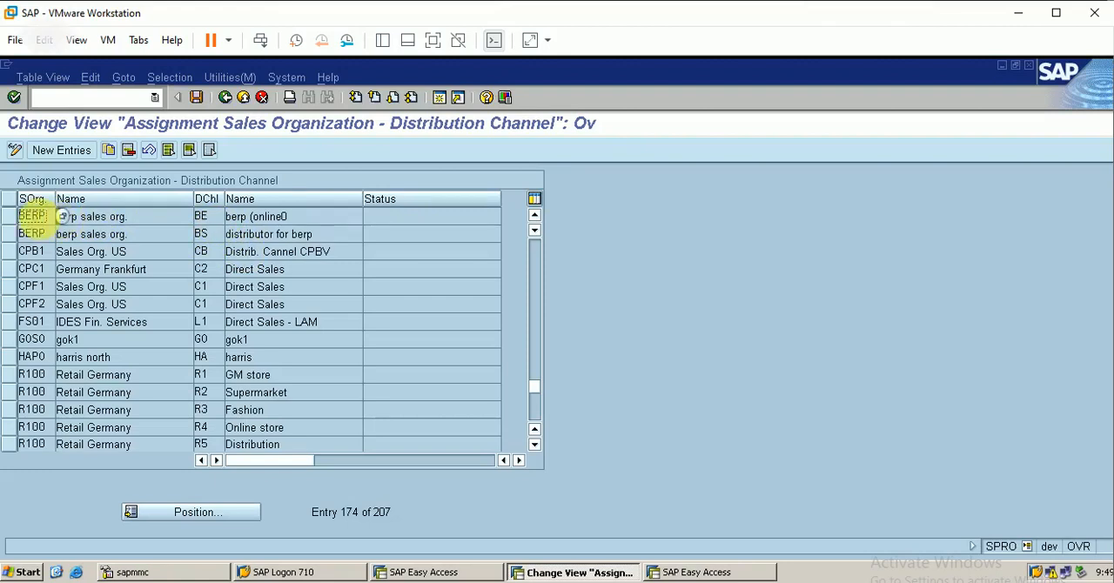
click(11, 216)
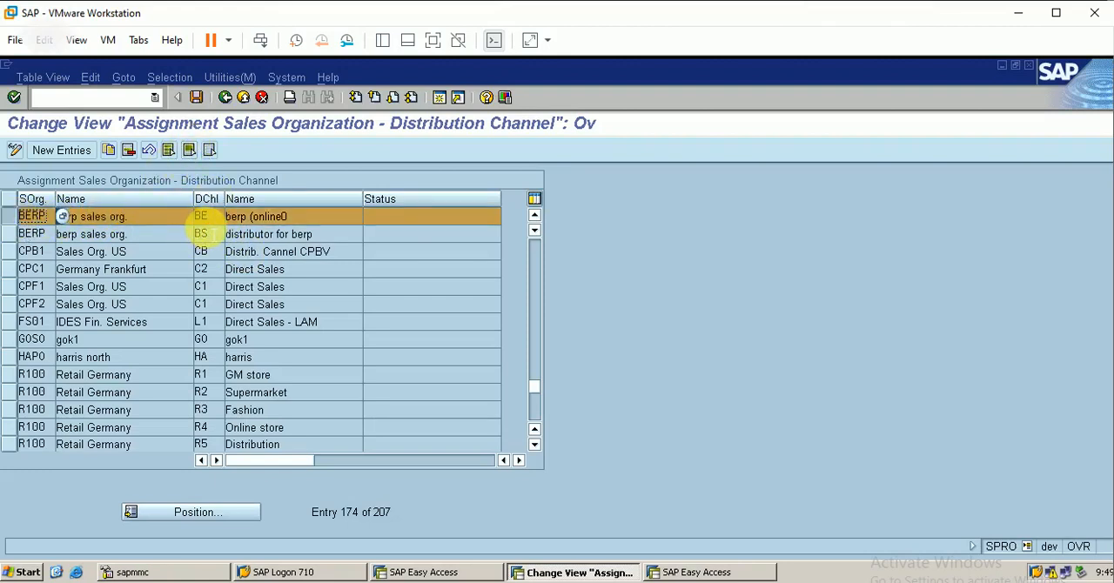
click(131, 153)
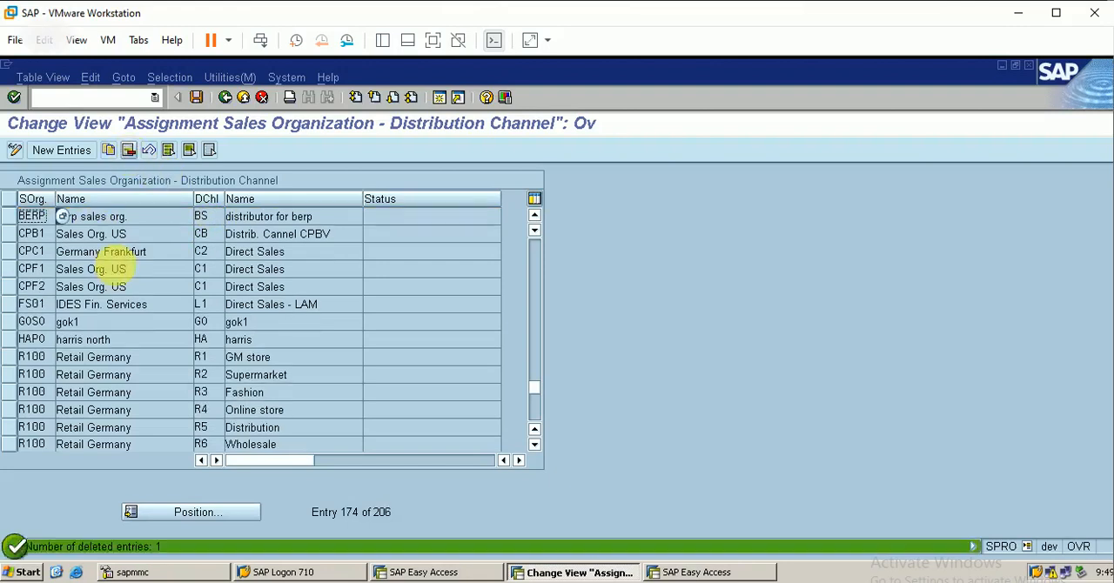
click(200, 101)
click(82, 153)
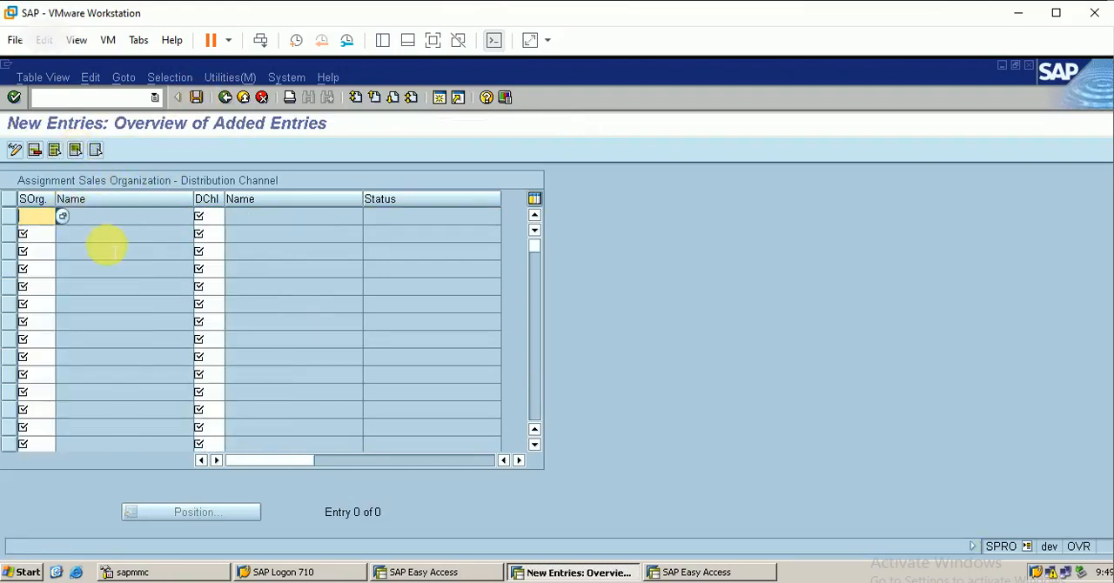
Step: Assign distribution channel BE to sales organization BERP in the new entry and save it
text(berp)
key(Tab)
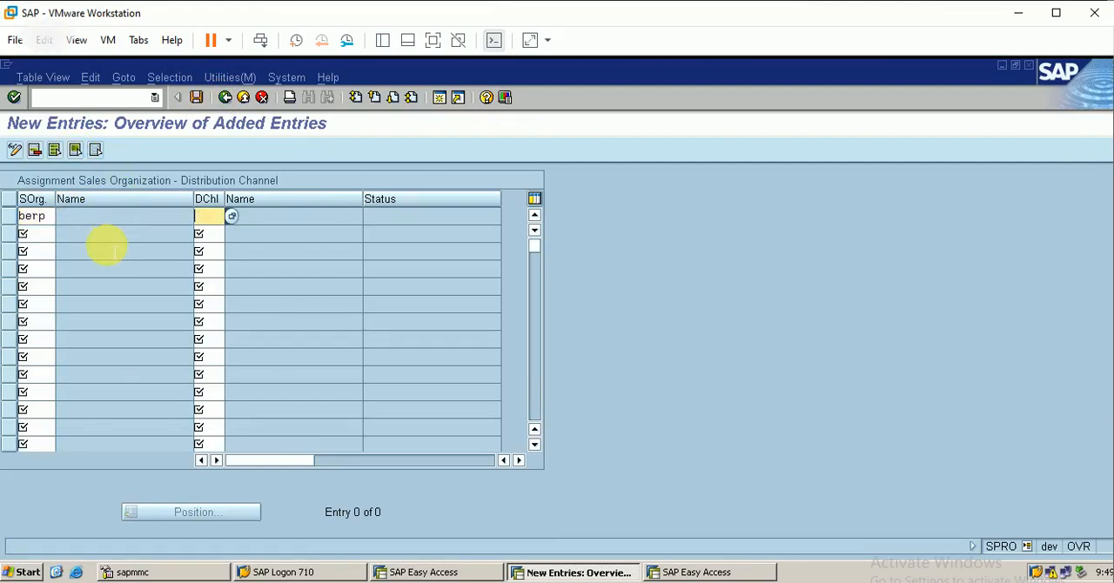
text(ba)
key(Return)
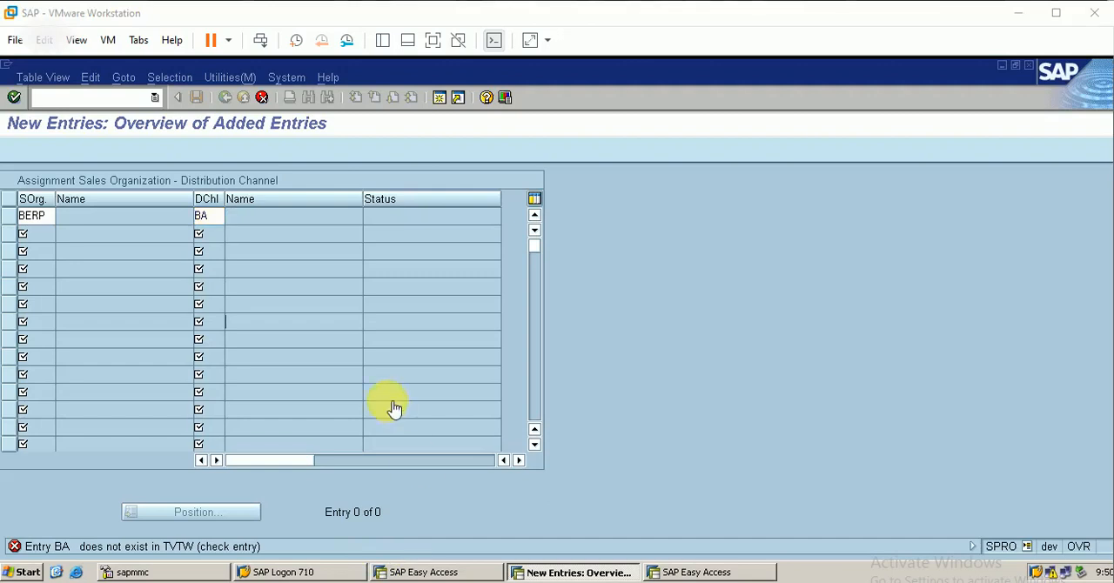
click(213, 216)
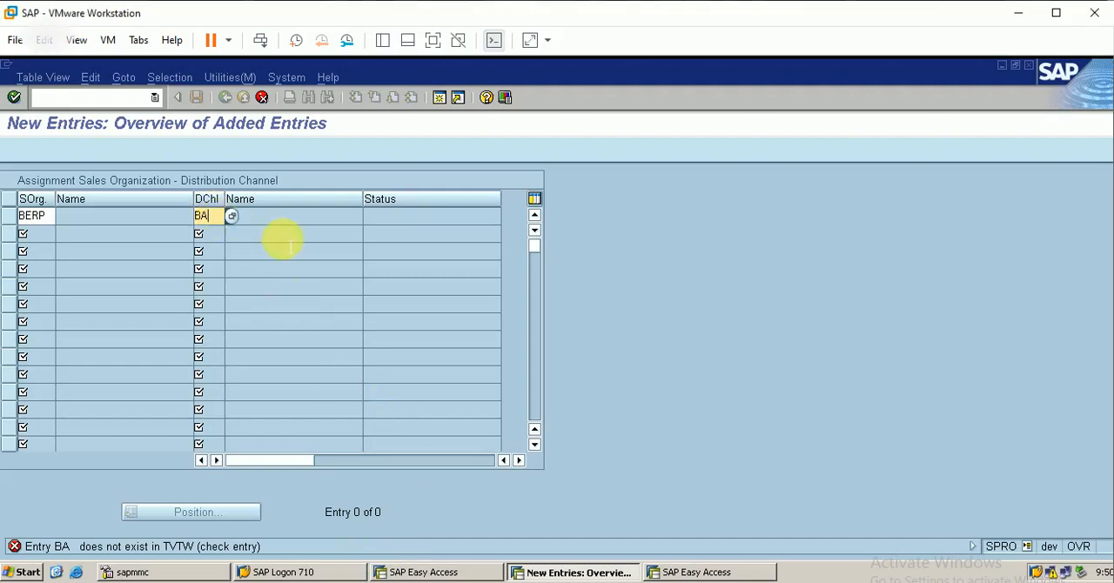
key(BackSpace)
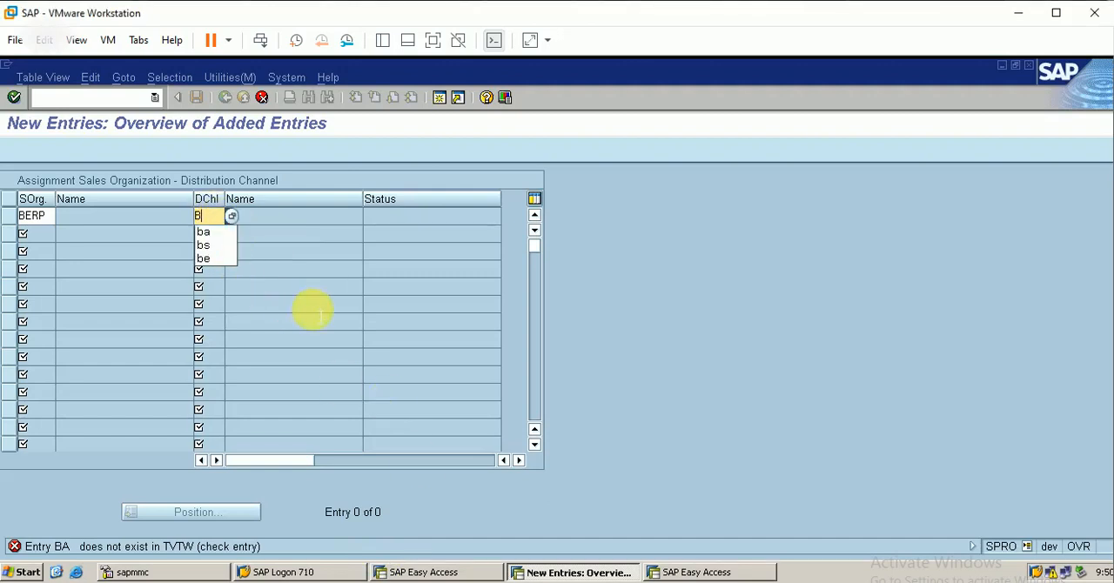
text(e)
key(Return)
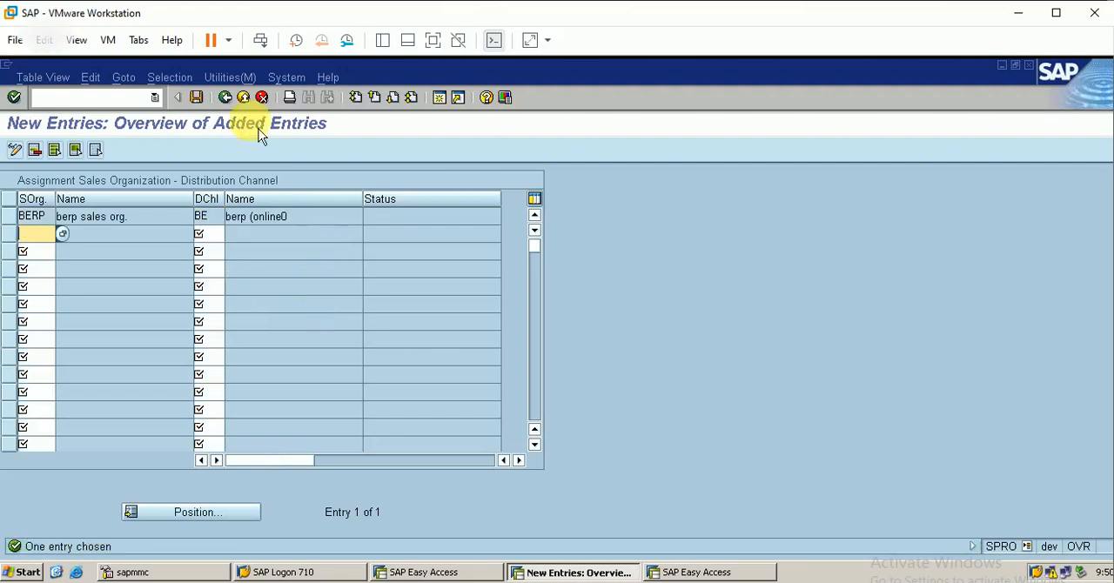
click(198, 97)
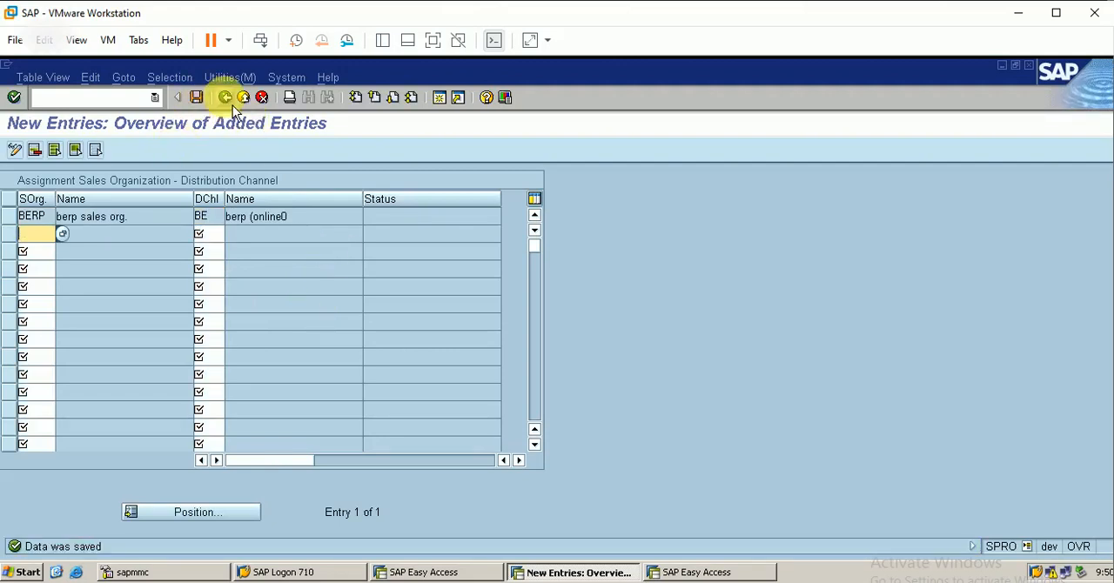
Step: Return to the IMG structure and open Assign division to sales organization under Assignment > Sales and Distribution
click(225, 98)
click(225, 97)
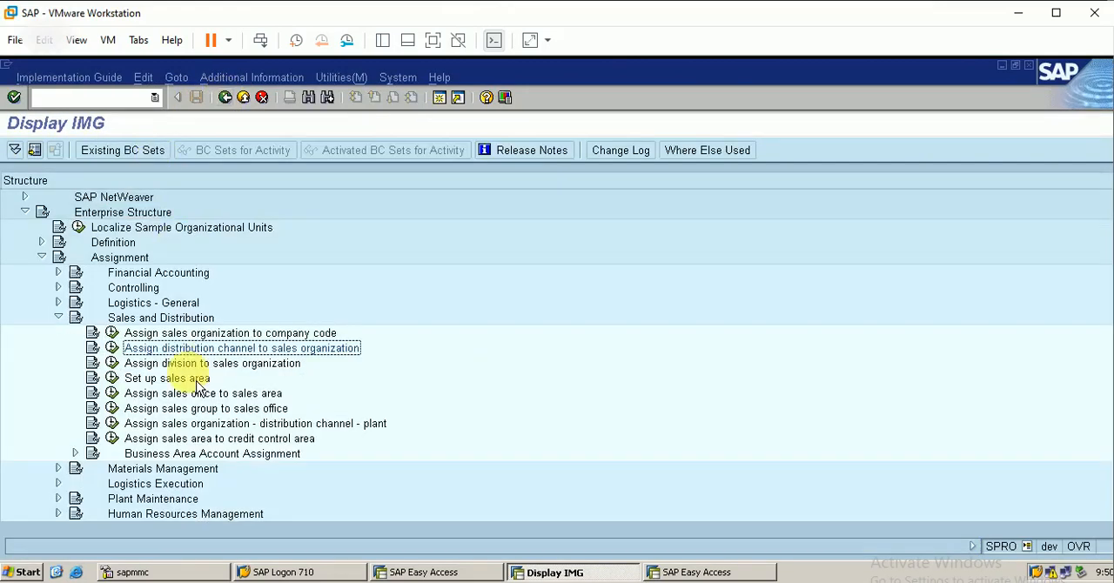
click(59, 317)
click(58, 302)
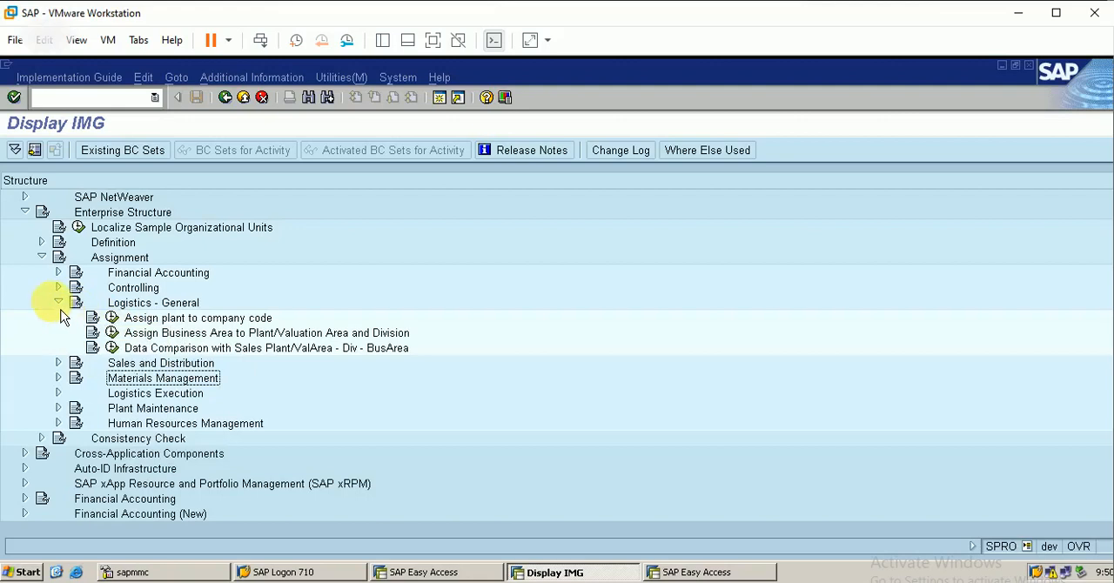
click(58, 302)
click(59, 317)
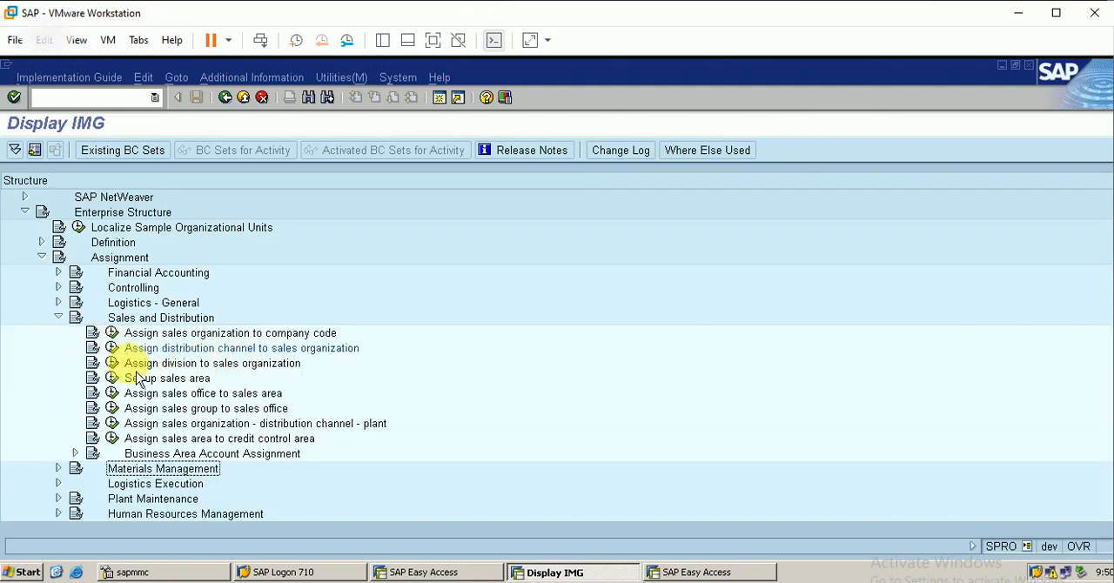
click(111, 363)
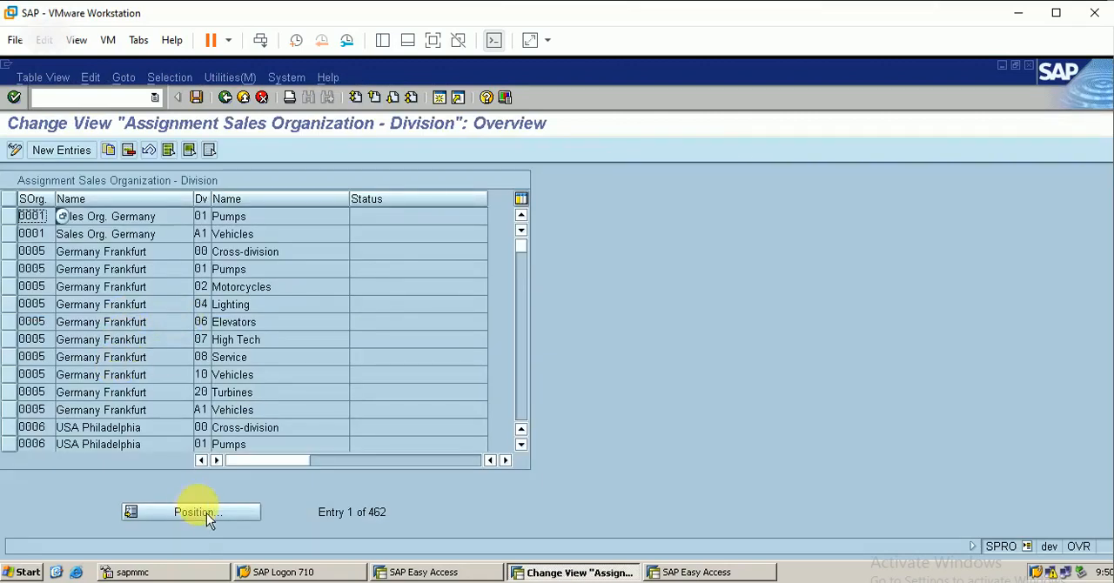
Step: Find sales organization BERP, delete its division BE assignment, and save the removal with the proposed customizing request
click(206, 513)
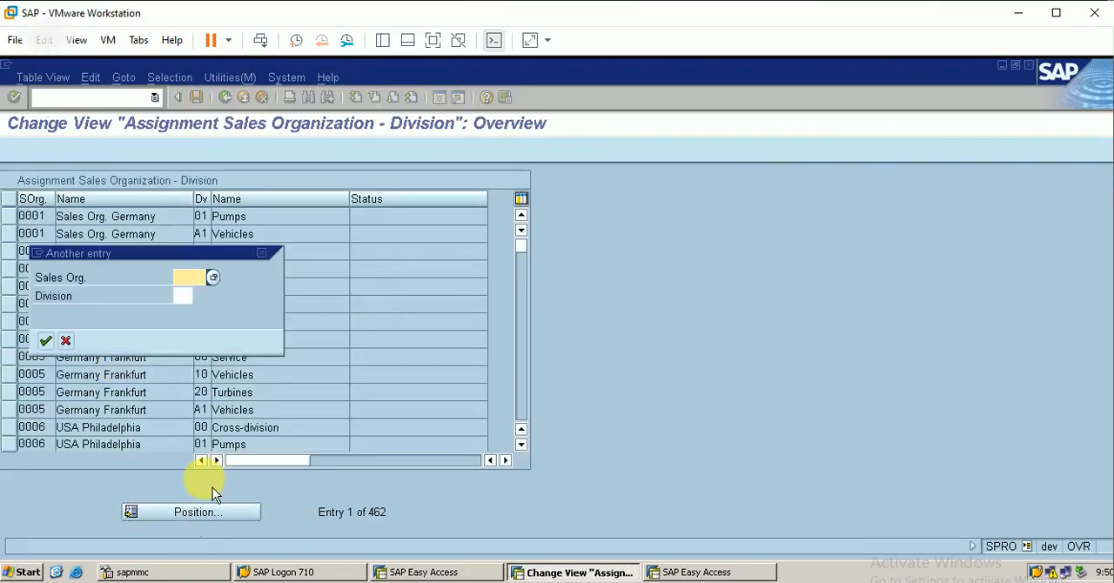
text(berp)
key(Return)
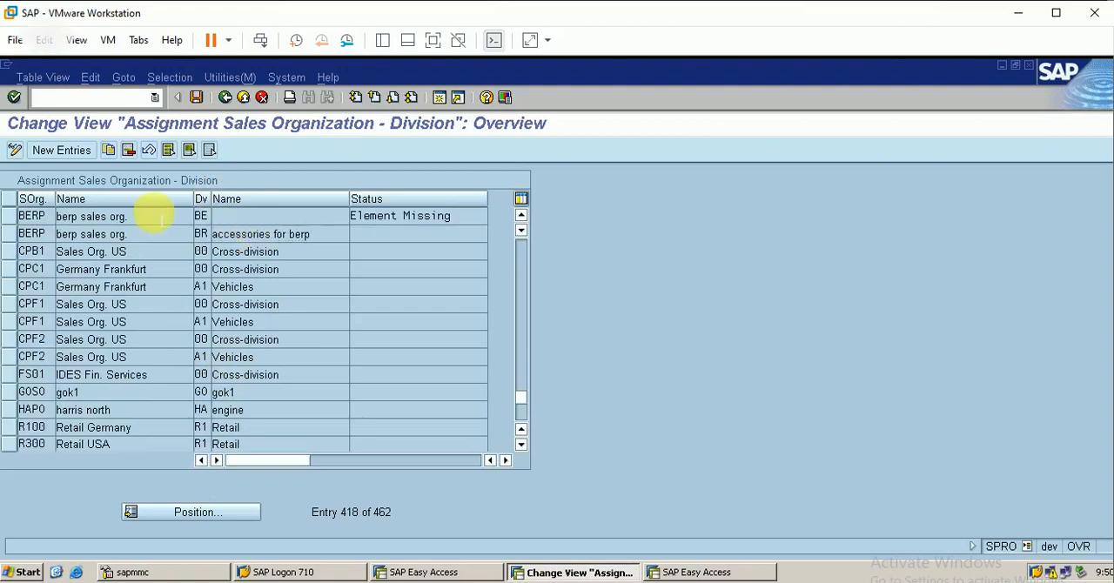
click(9, 215)
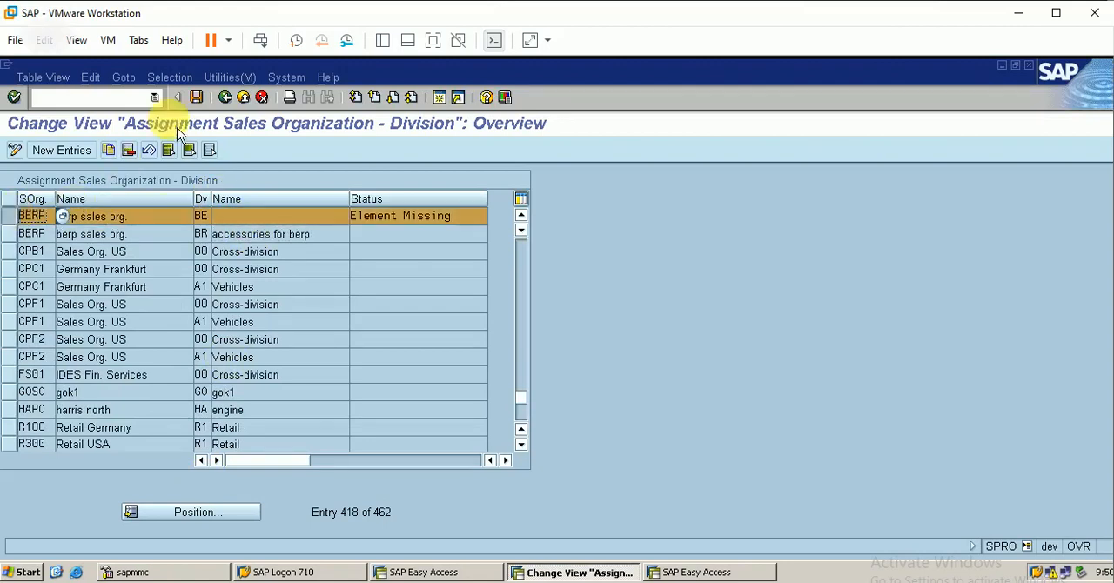
click(135, 150)
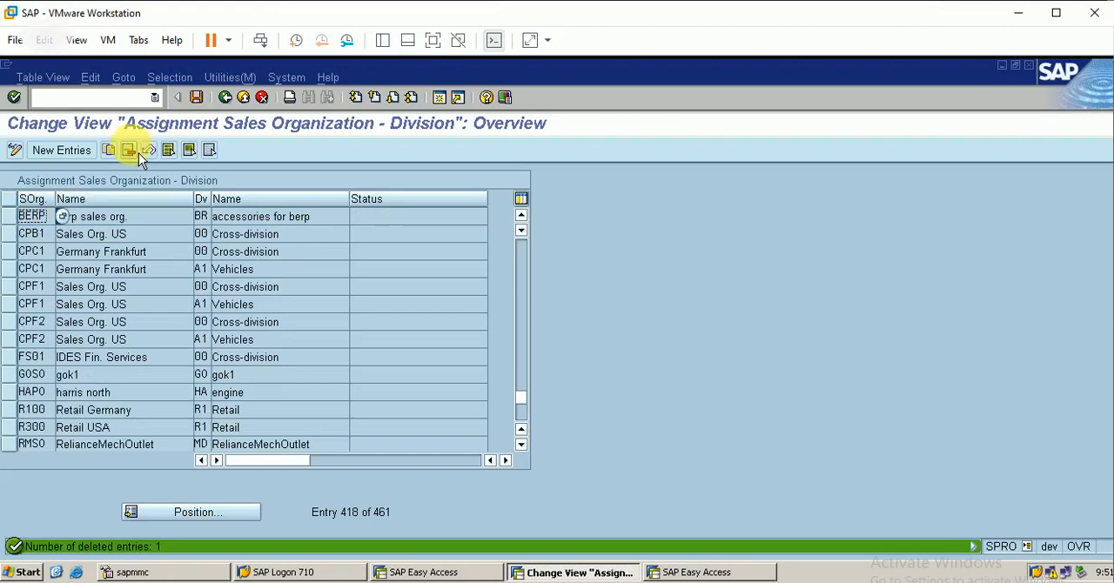
click(198, 99)
click(59, 329)
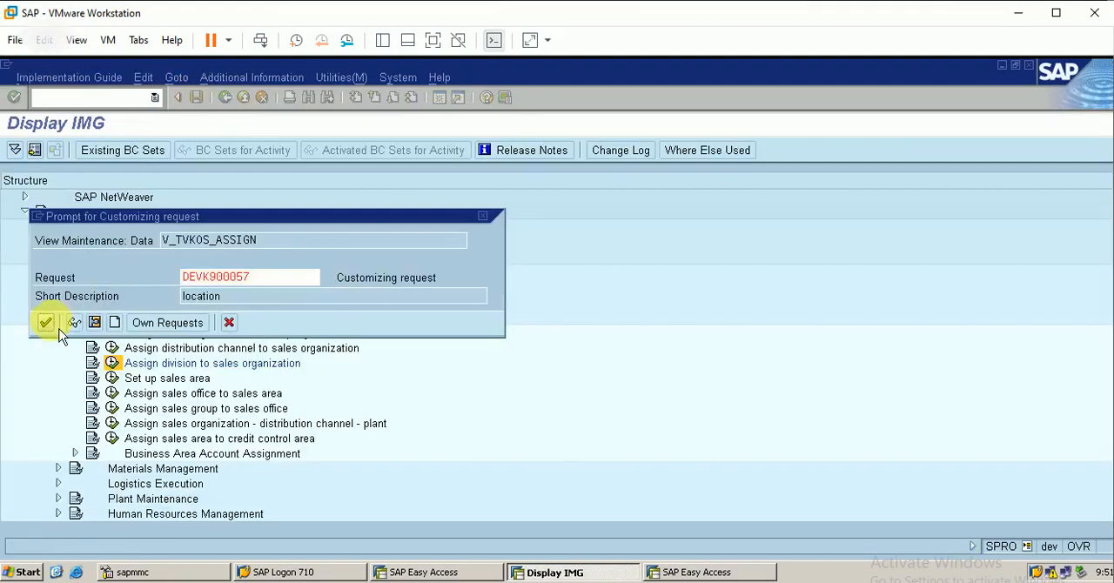
Step: Add a new entry assigning division BA to sales organization BERP and save it
click(70, 158)
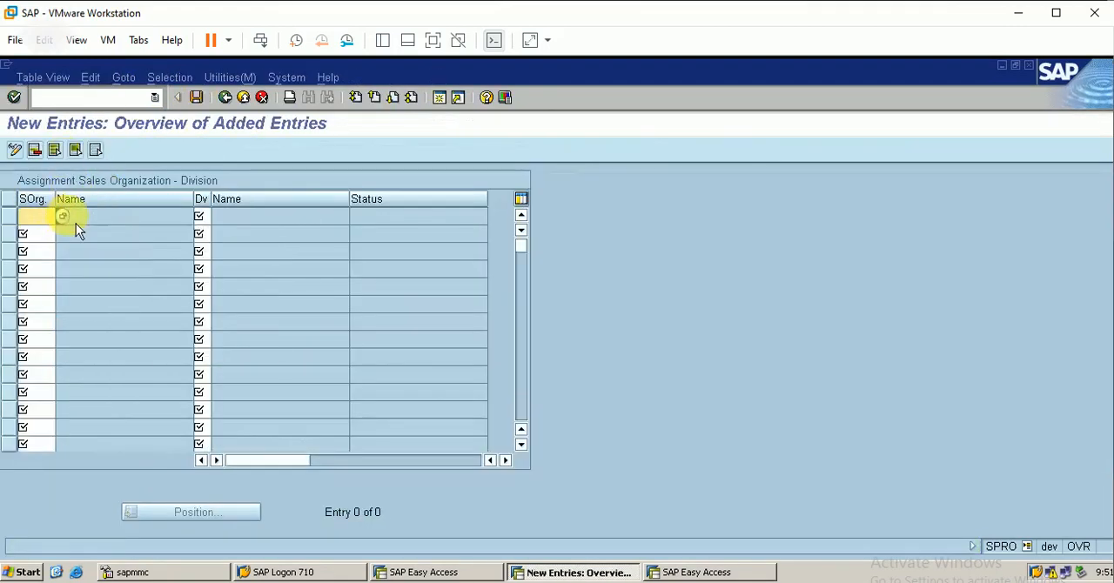
text(berp)
key(Tab)
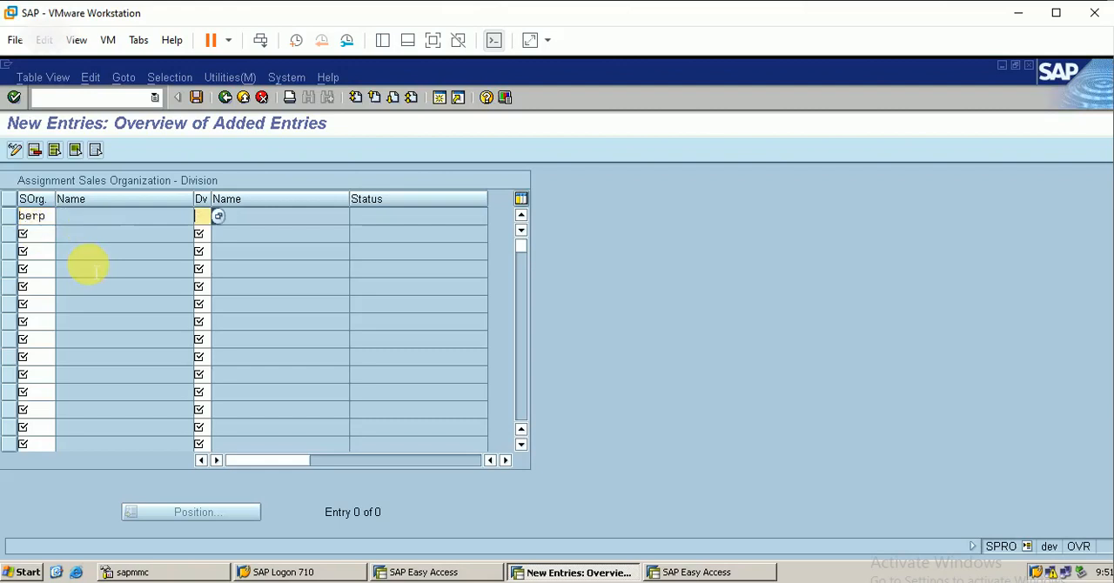
text(ba)
key(Return)
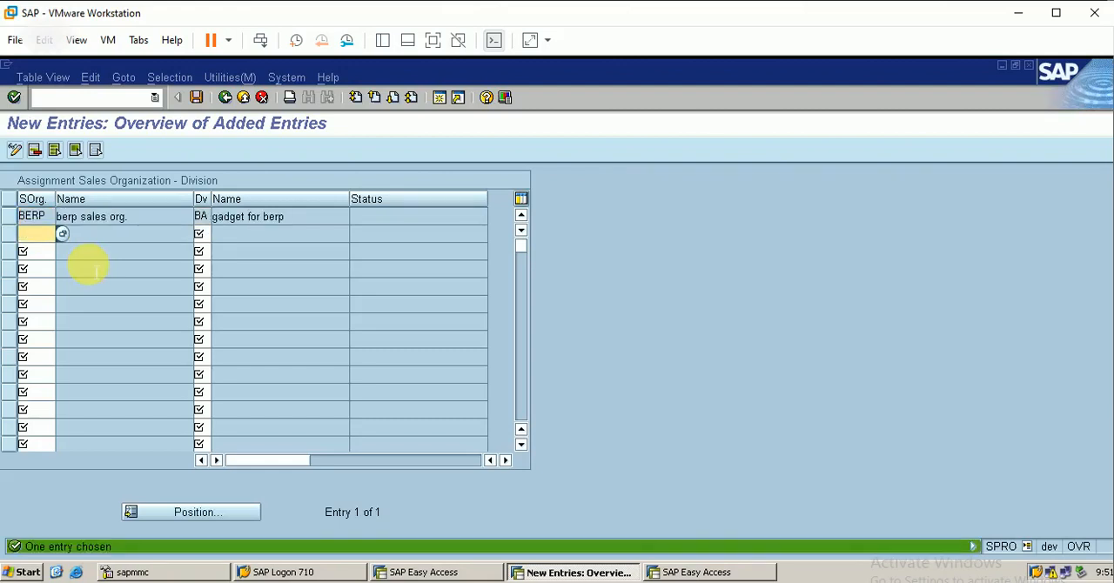
click(196, 99)
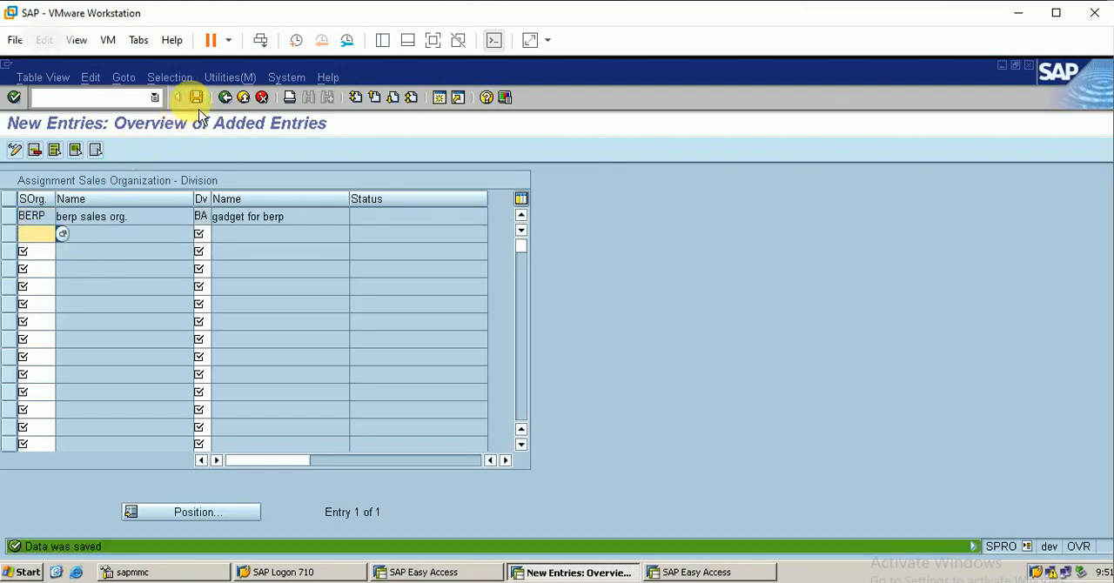
Step: Return to the IMG structure, open Set up sales area, and find the entries for sales organization BERP
click(228, 105)
click(228, 103)
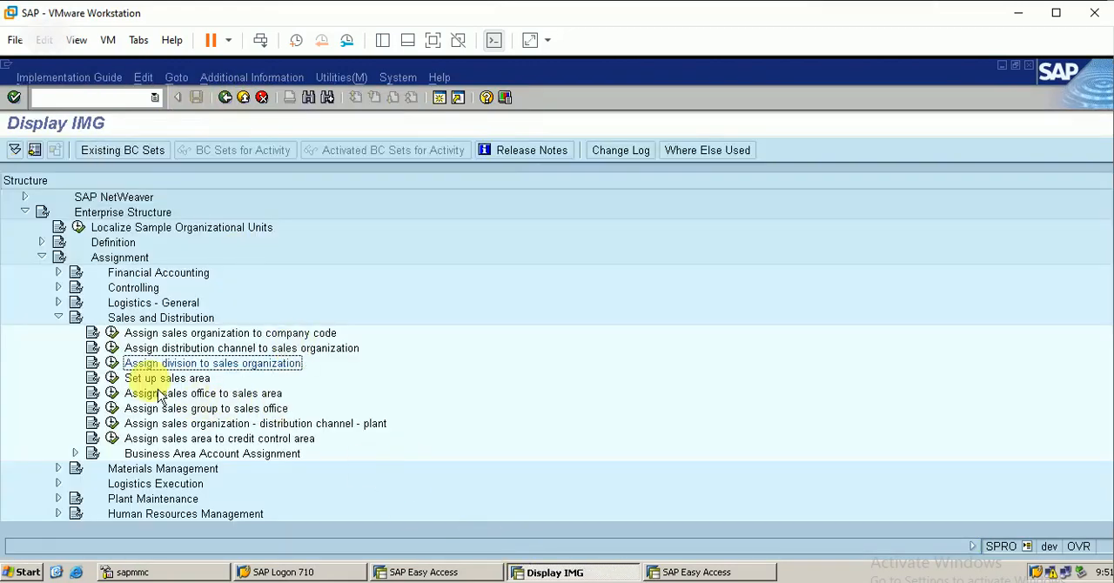
click(112, 378)
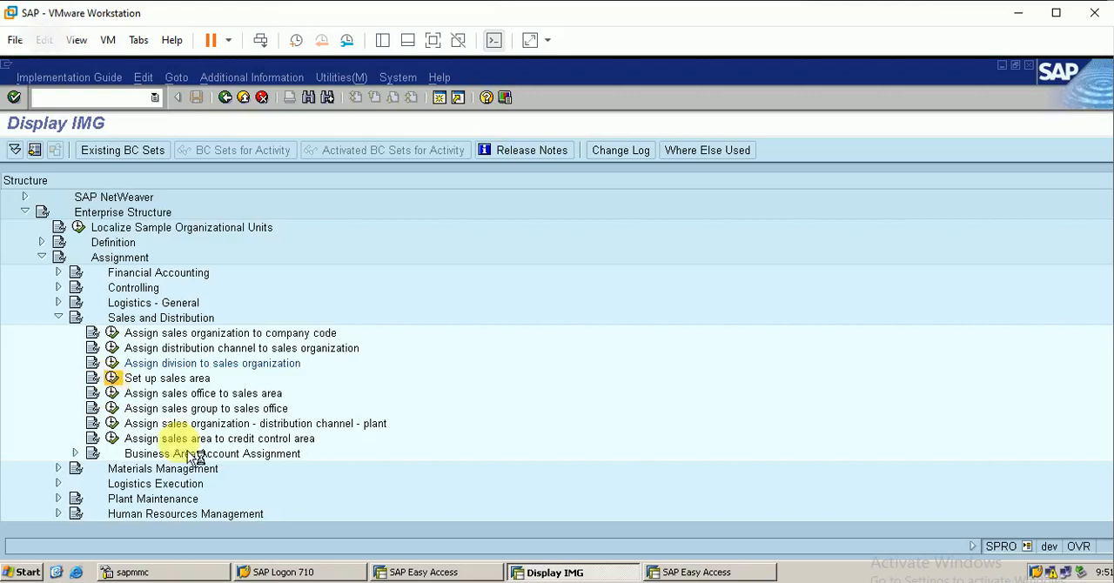
click(189, 526)
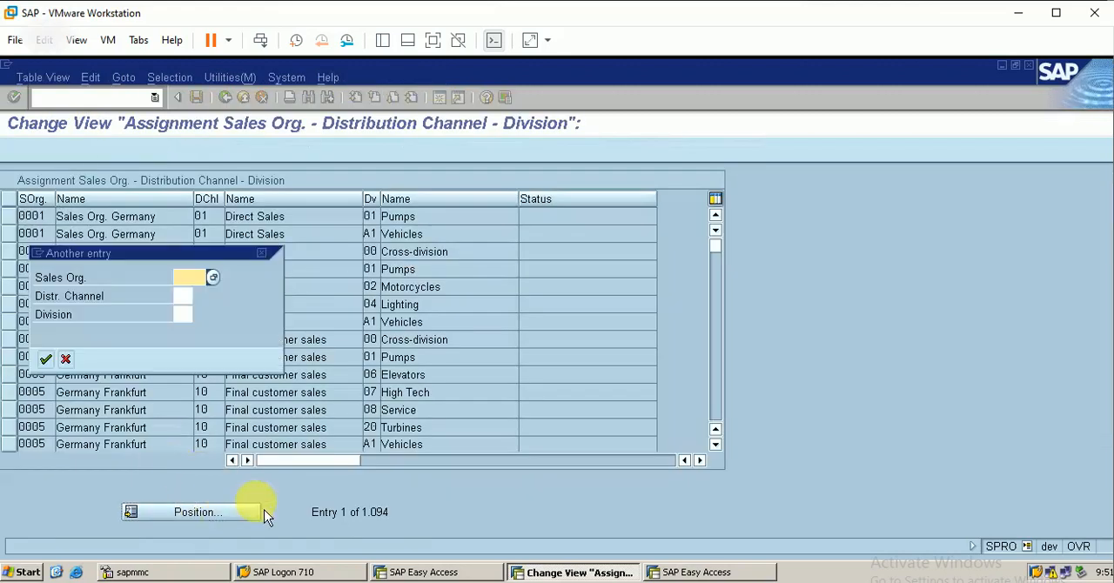
text(berp)
key(Return)
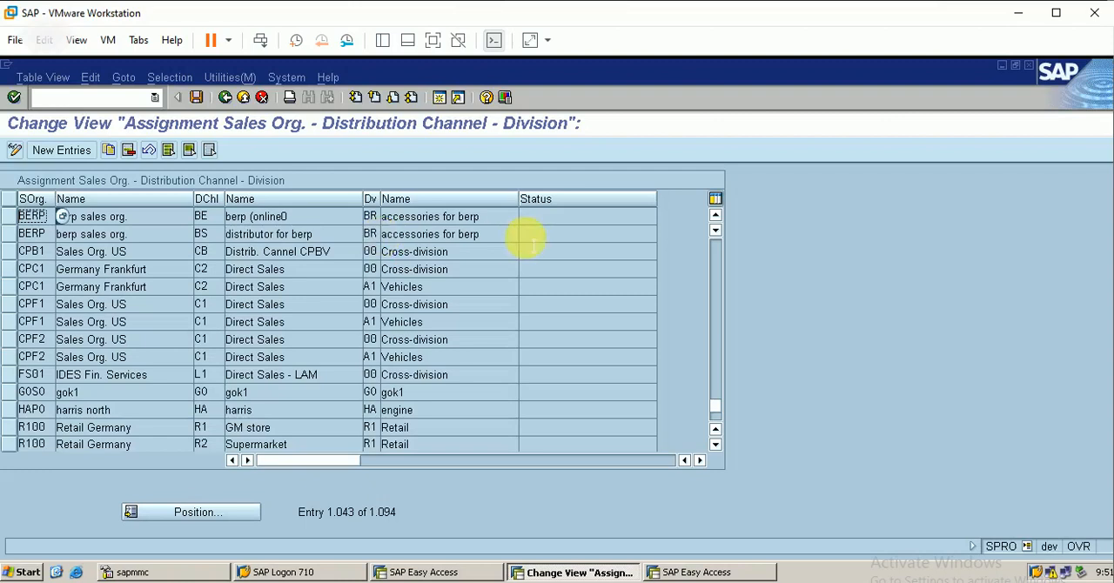
Step: Switch to the Excel worksheet and change the sales area division in cell J6 to BA (gadget)
click(714, 215)
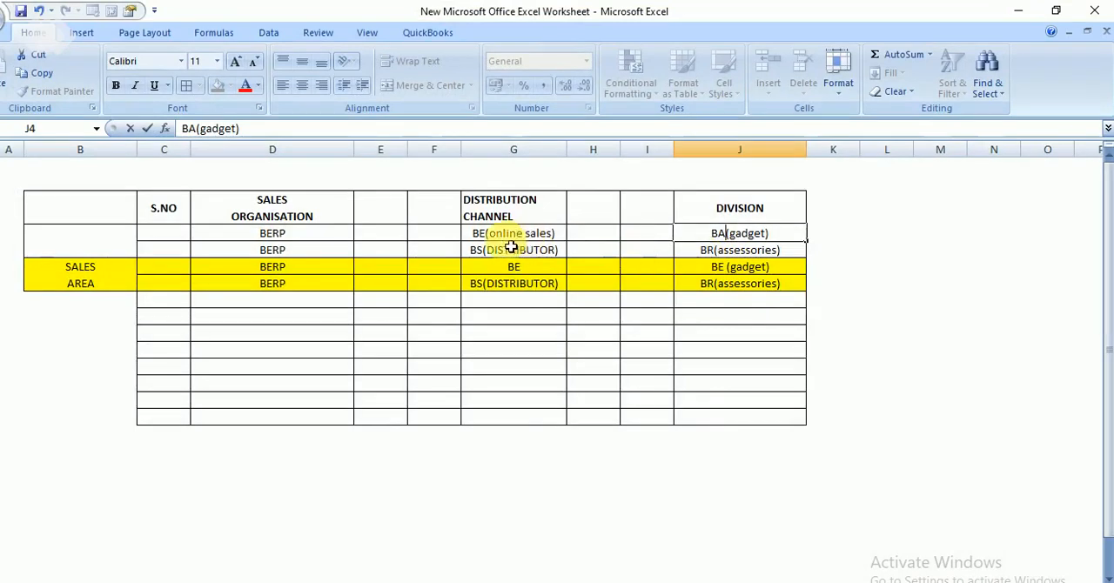
double_click(726, 234)
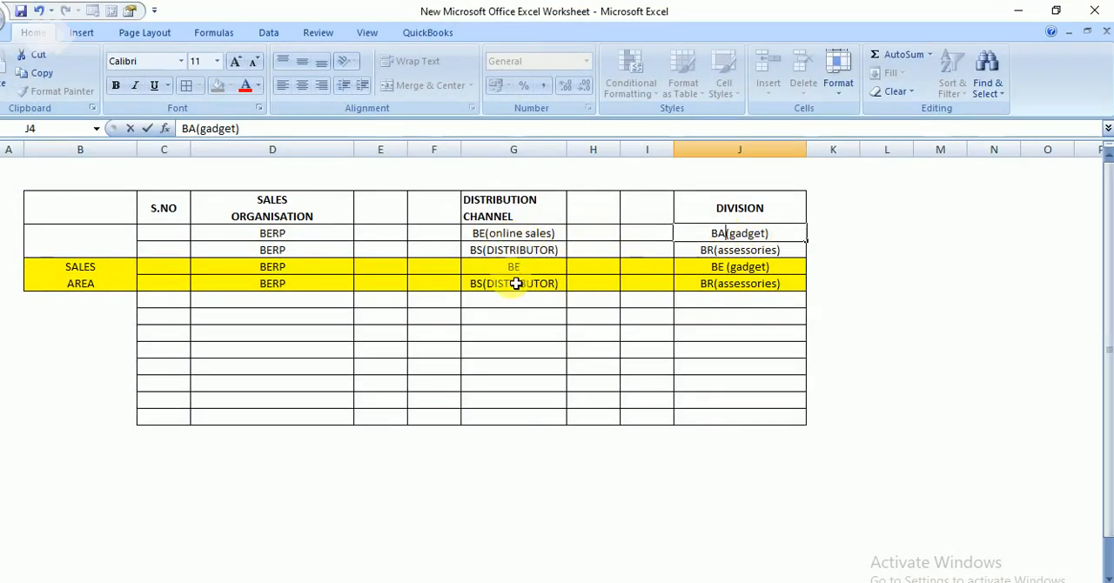
click(731, 272)
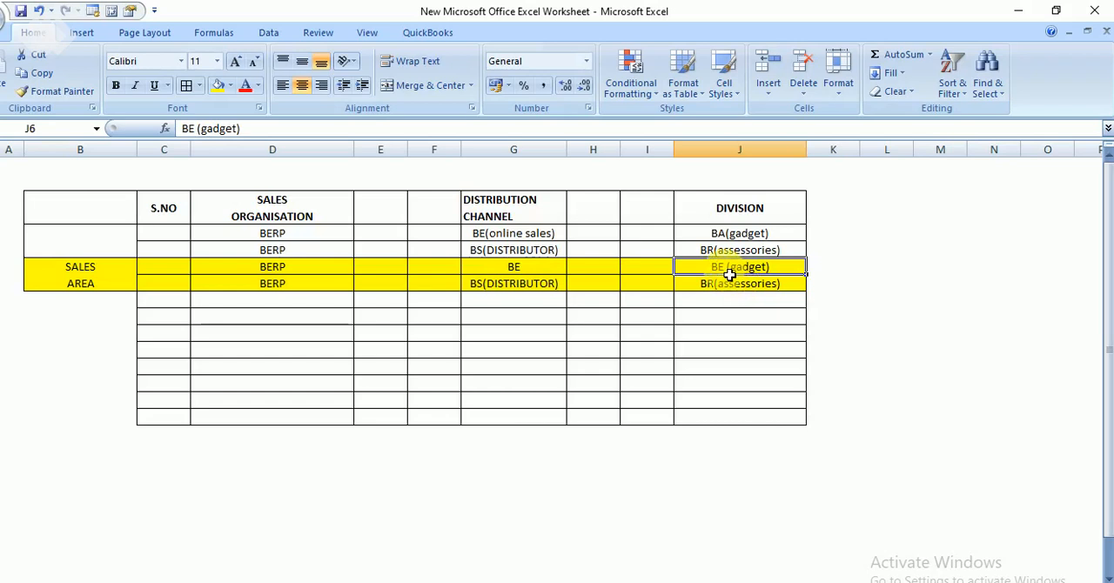
double_click(728, 271)
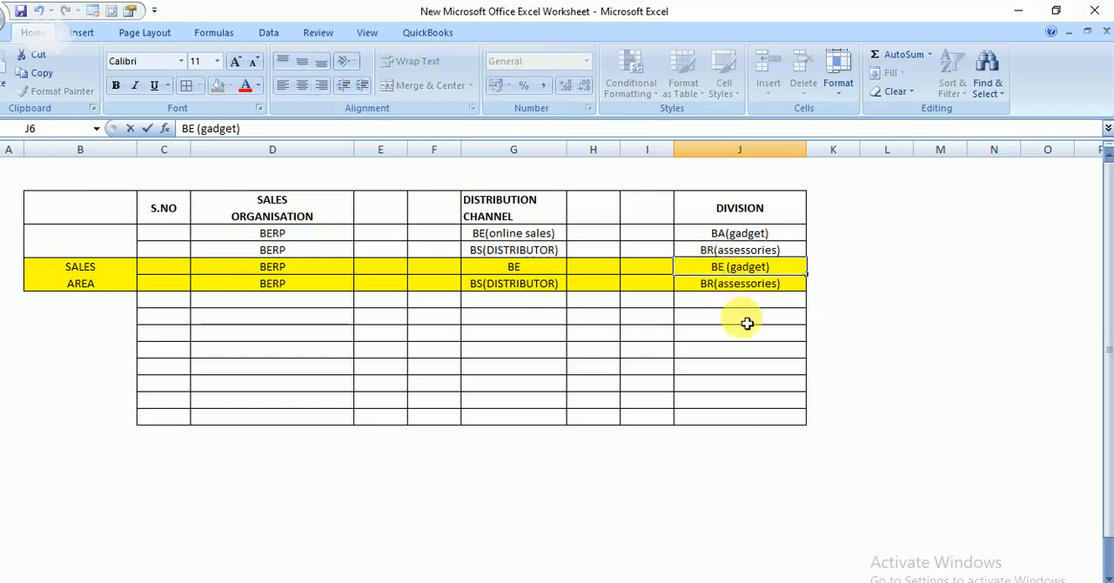
key(BackSpace)
text(A)
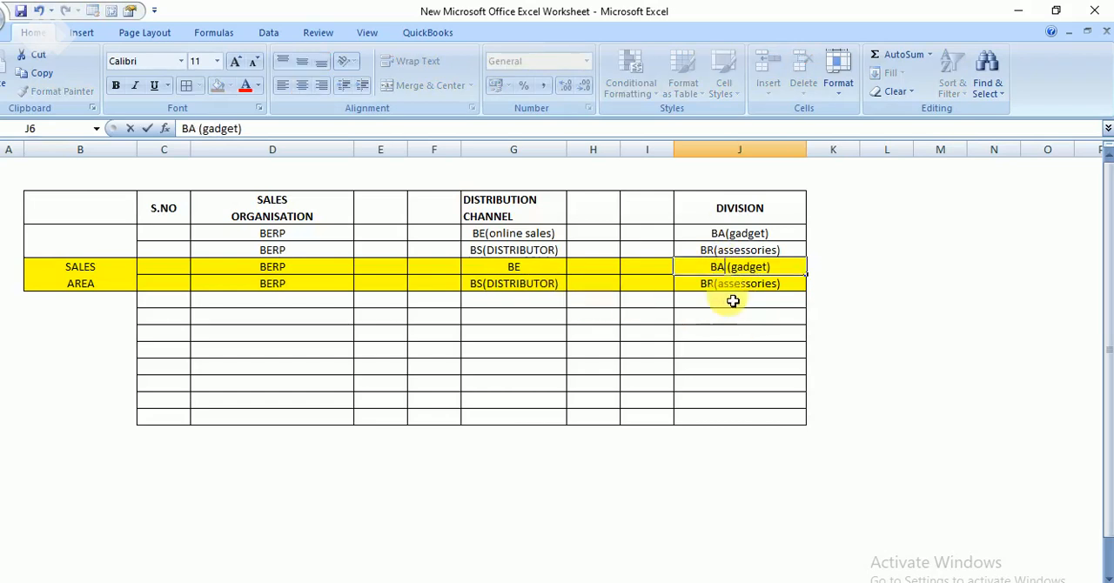
Step: Return to SAP, delete the BERP sales area with channel BE and division BR, save the removal, and start a new sales area entry
click(1024, 9)
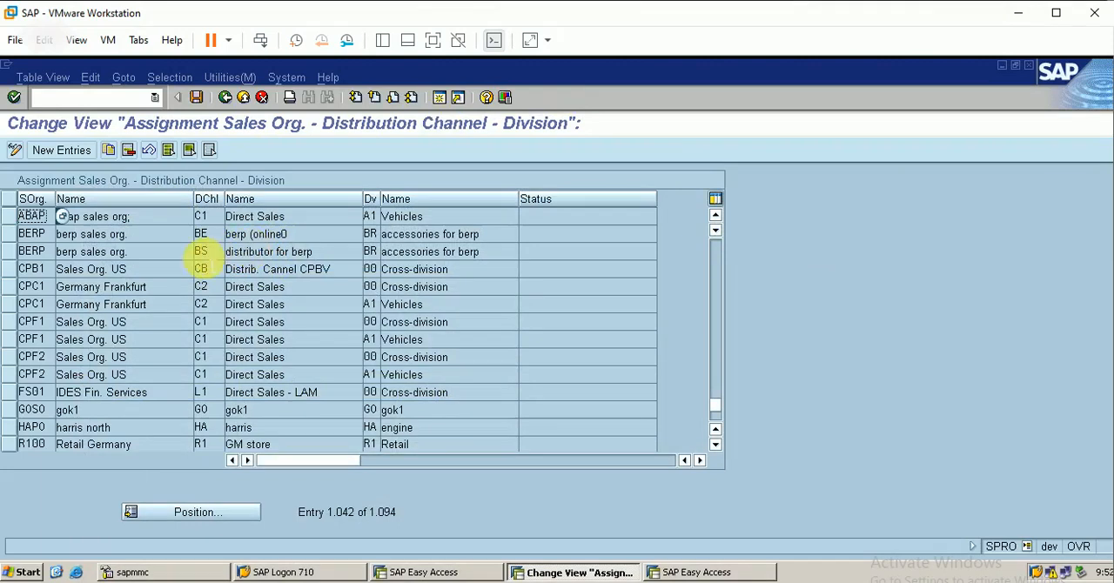
click(201, 254)
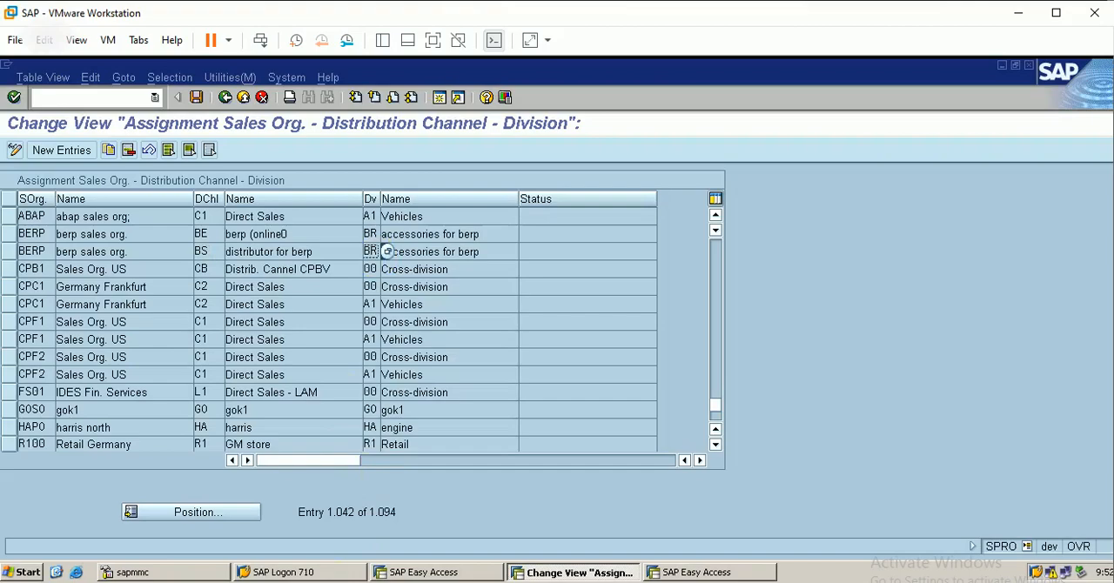
click(406, 581)
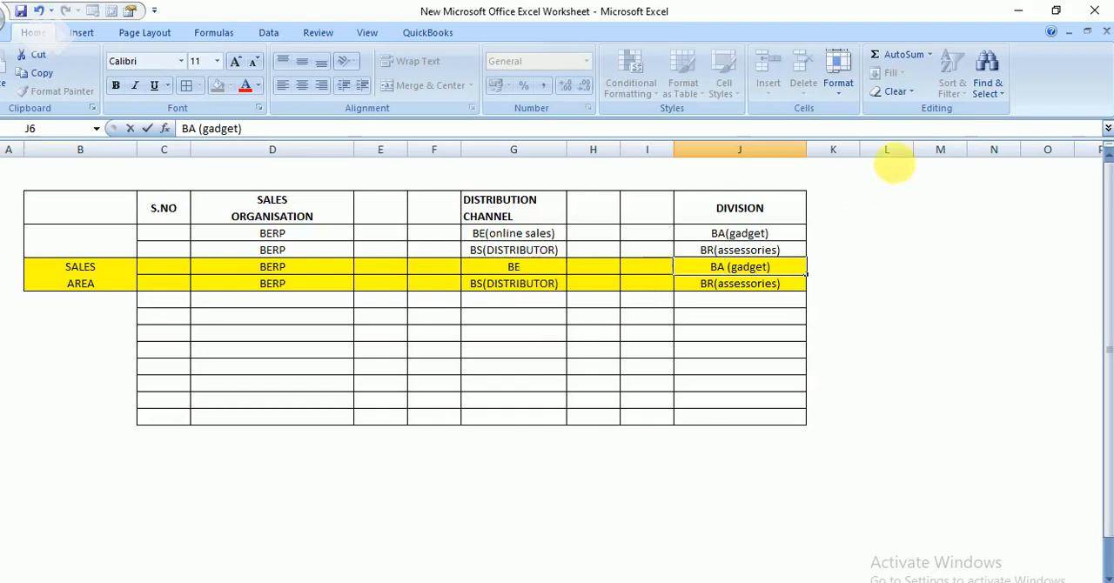
click(1027, 9)
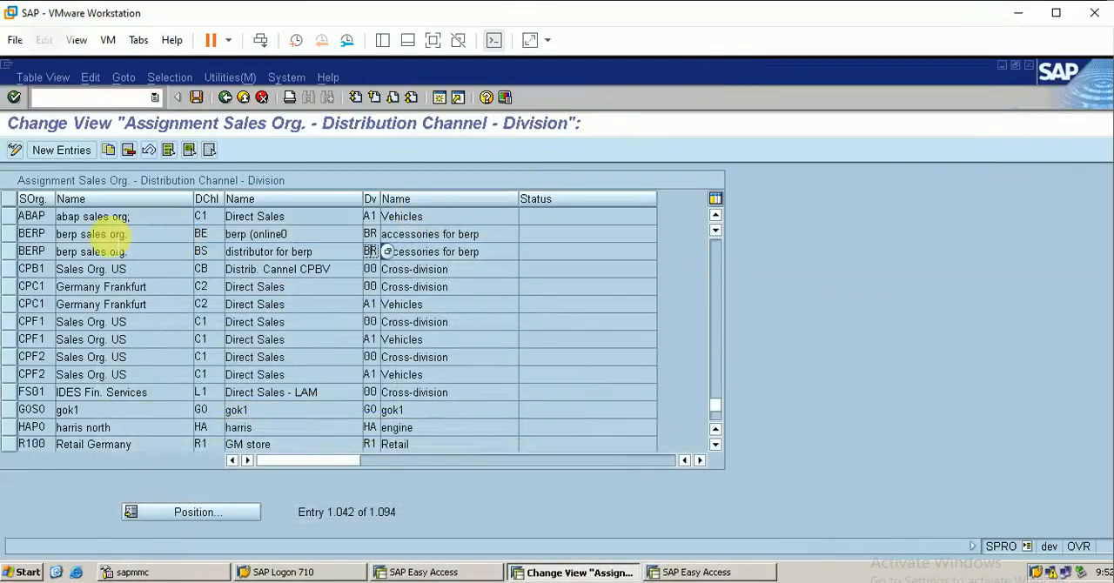
click(26, 235)
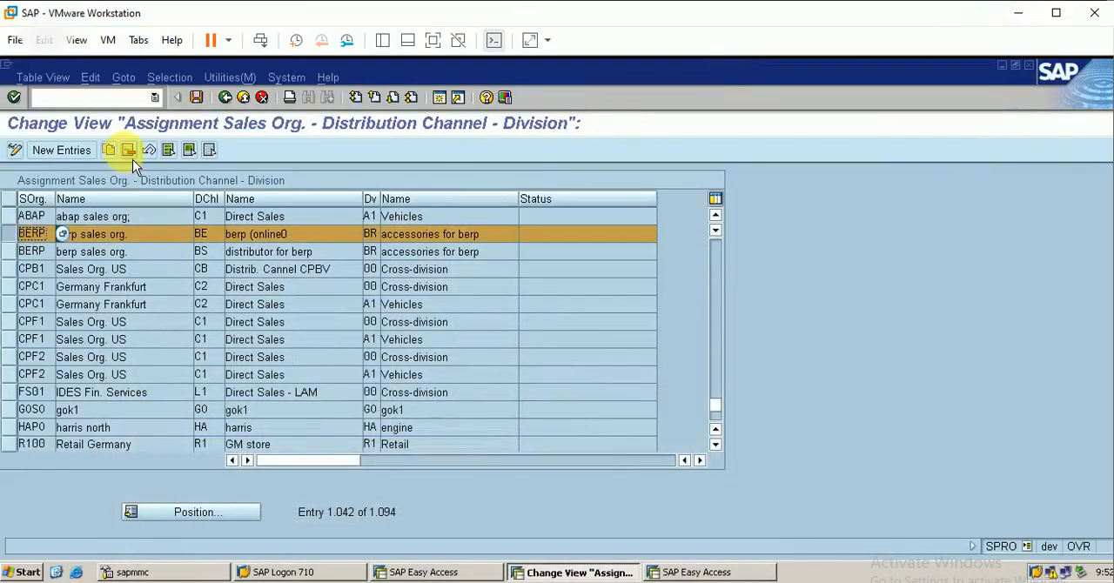
click(129, 149)
click(202, 102)
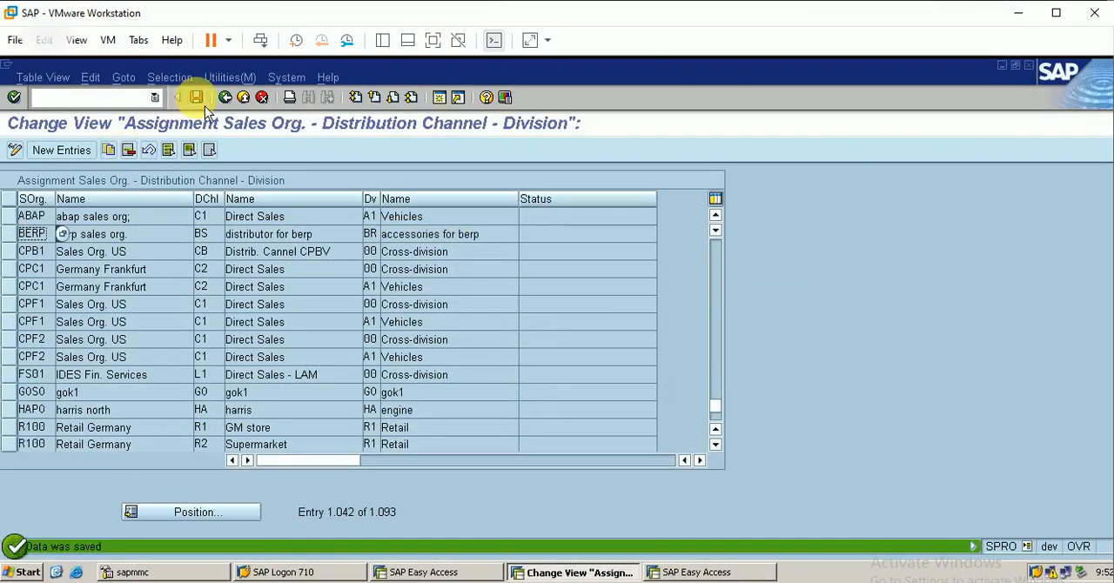
click(65, 153)
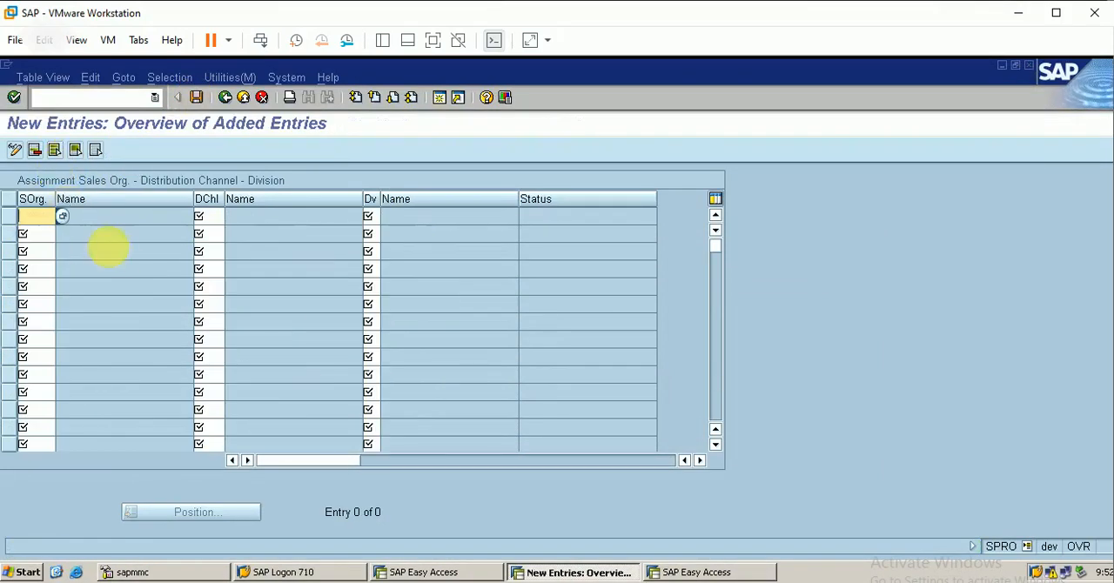
Step: Enter sales area BERP with distribution channel BE and division BA, checking the Excel worksheet, save it, and return to the IMG structure
text(b)
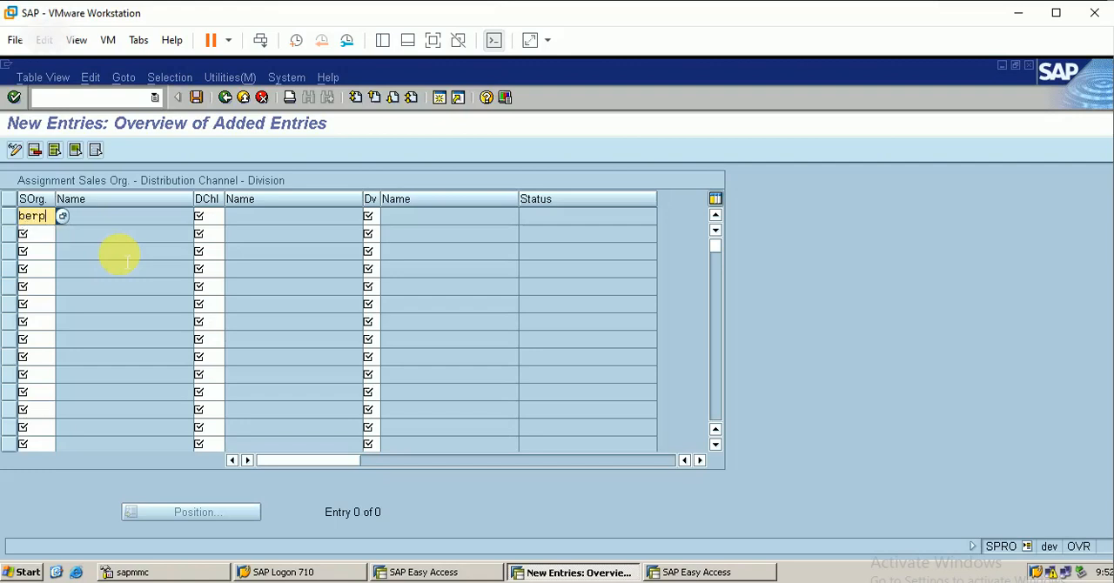
text(erp)
key(Tab)
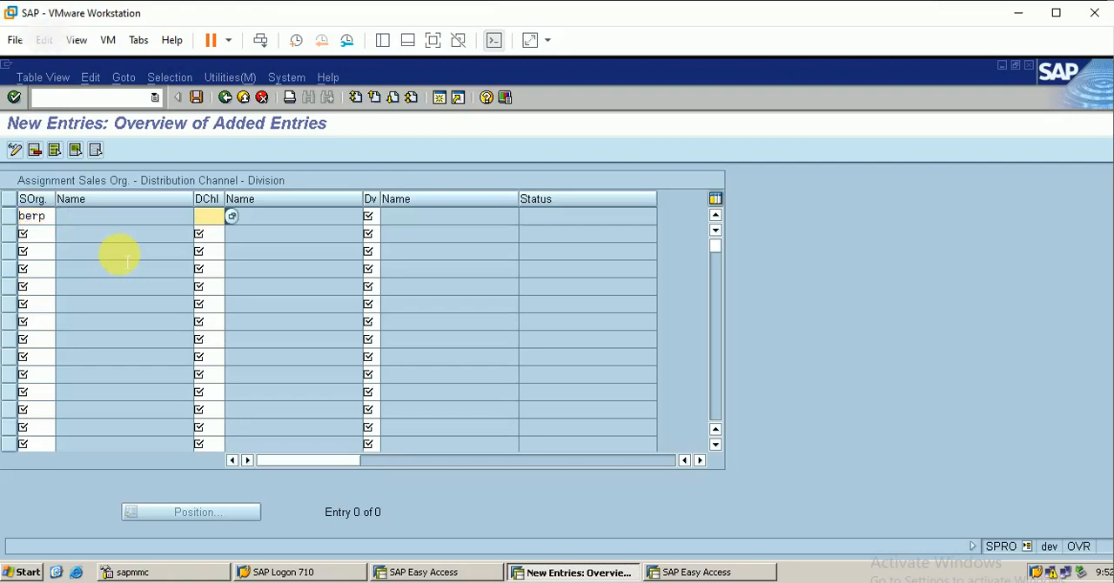
key(alt+Tab)
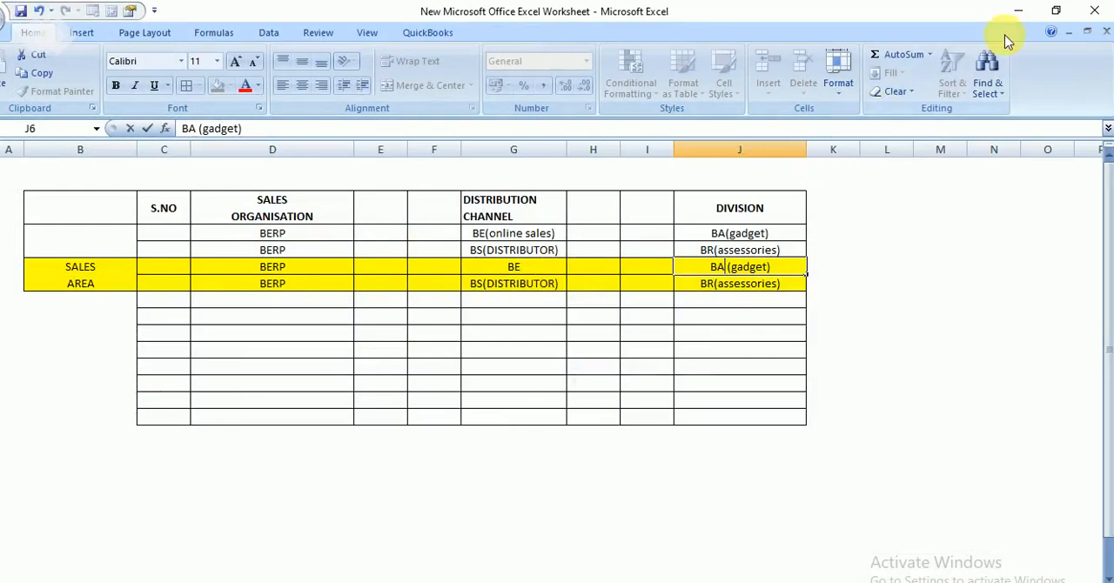
click(1016, 10)
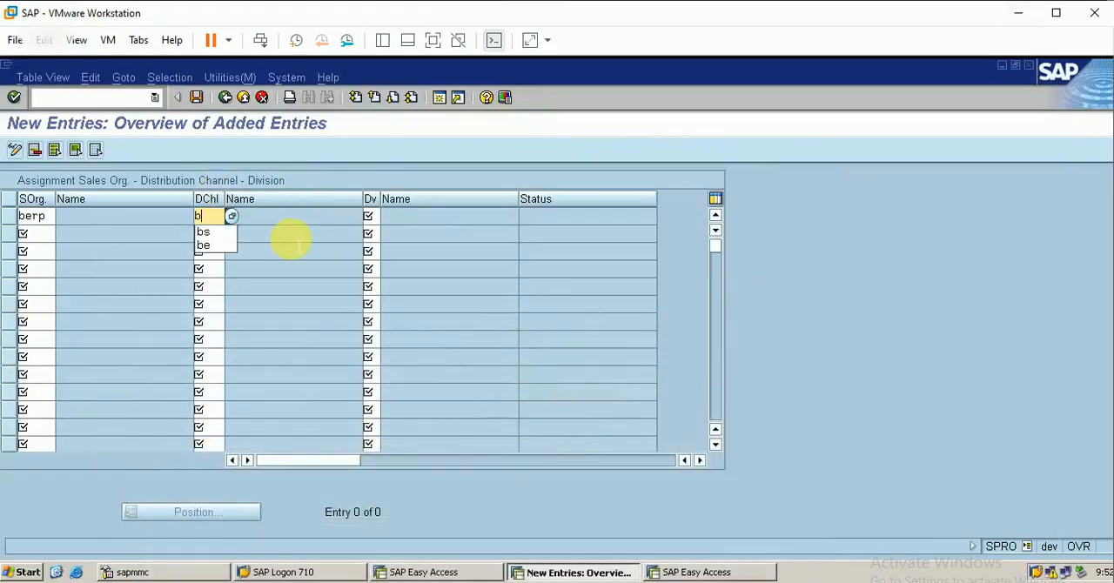
key(Tab)
key(Return)
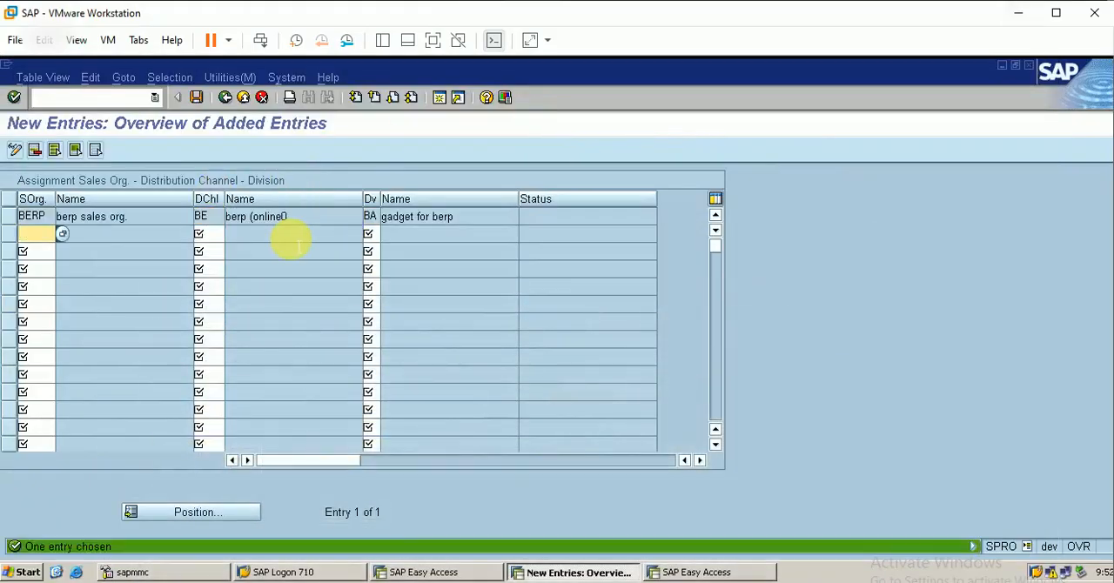
click(198, 99)
click(225, 100)
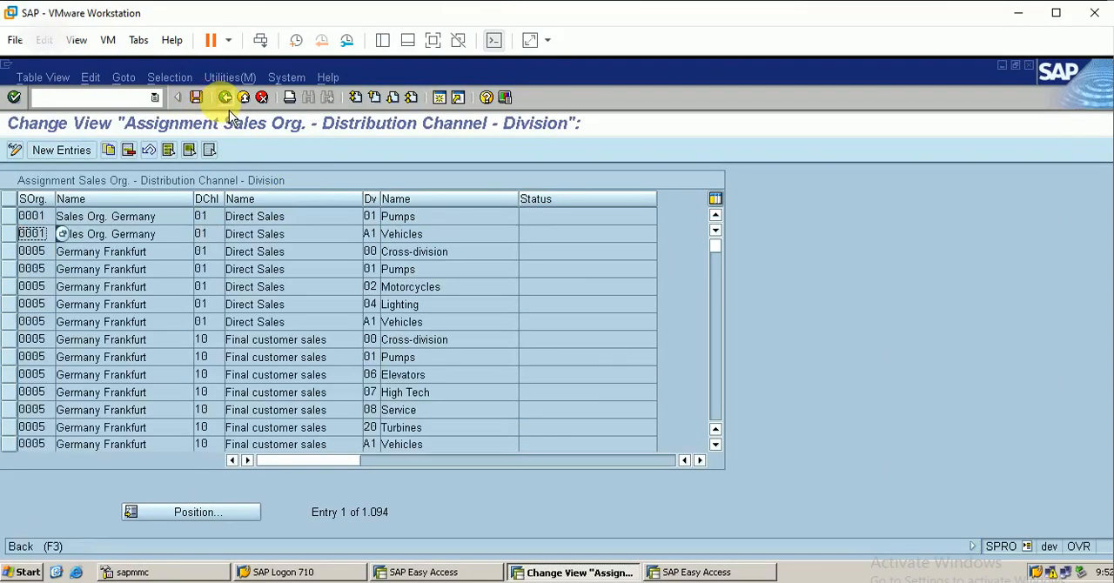
click(226, 98)
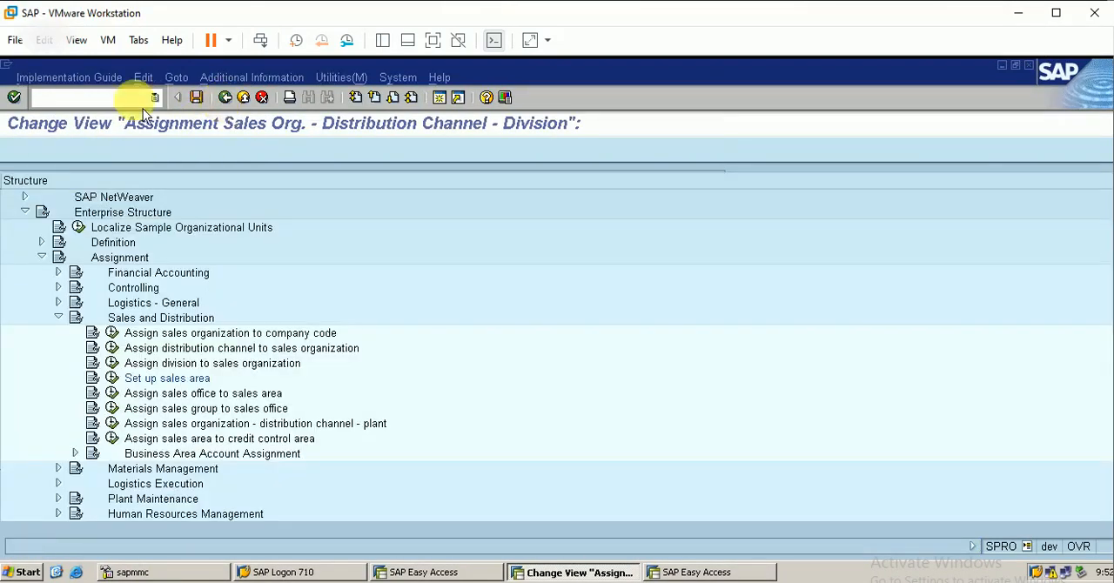
Step: In the SAP Easy Access session, start the company code Org.Object Copier (EC01) and display the company code object list
click(448, 572)
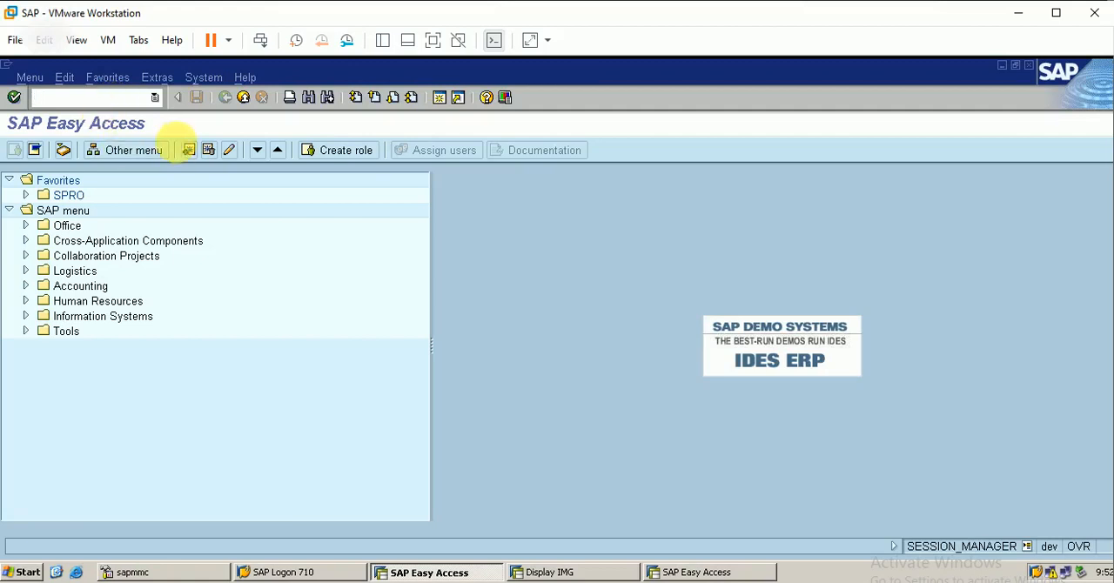
click(187, 151)
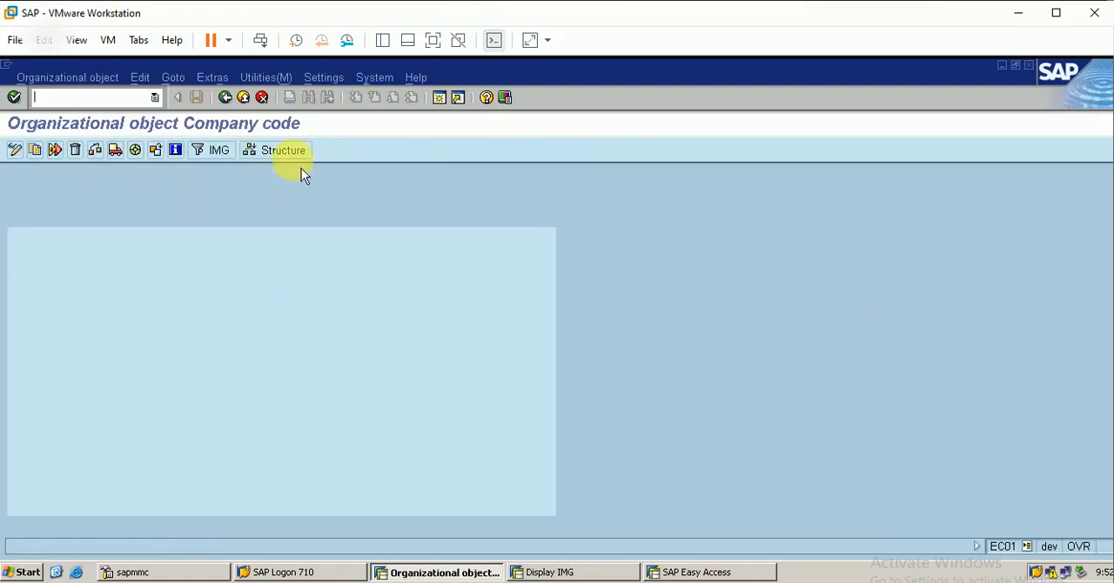
click(296, 157)
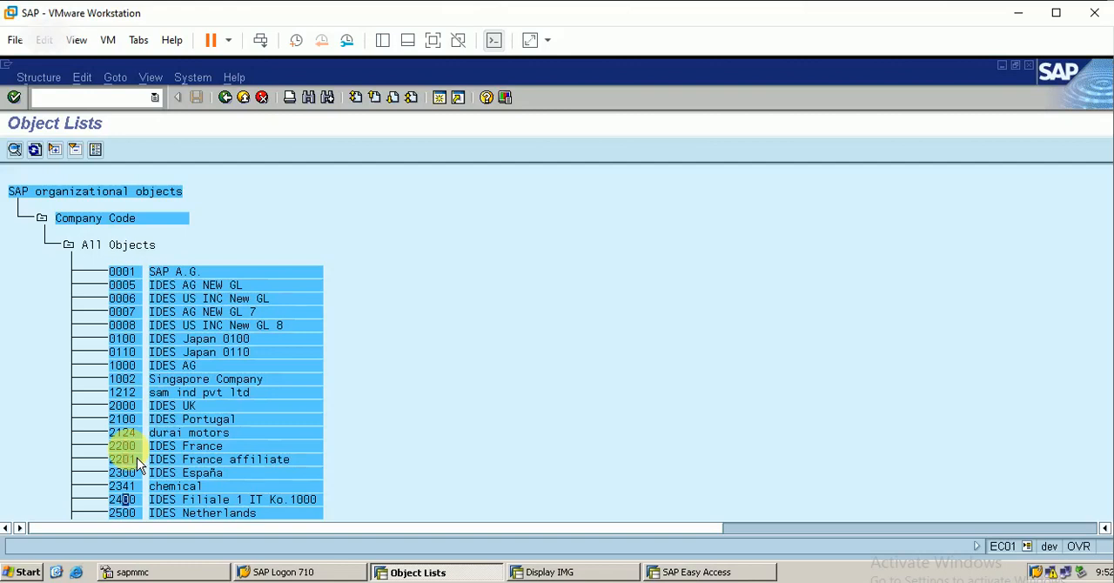
Step: Find company code BERP in the object list, open its navigation view, and expand its sales organization
key(Down)
key(Down)
key(Down)
key(Down)
key(Down)
key(Down)
key(Down)
key(Down)
key(Down)
key(Down)
key(Down)
key(Down)
key(Down)
key(Down)
key(Down)
key(Down)
key(Down)
key(Down)
key(Down)
key(Down)
key(Down)
key(Down)
key(Down)
key(Down)
key(Down)
key(Down)
key(Down)
key(Down)
key(Down)
key(Down)
key(Down)
key(Down)
key(Down)
key(Down)
key(Down)
key(Down)
key(Down)
key(Down)
key(Down)
key(Down)
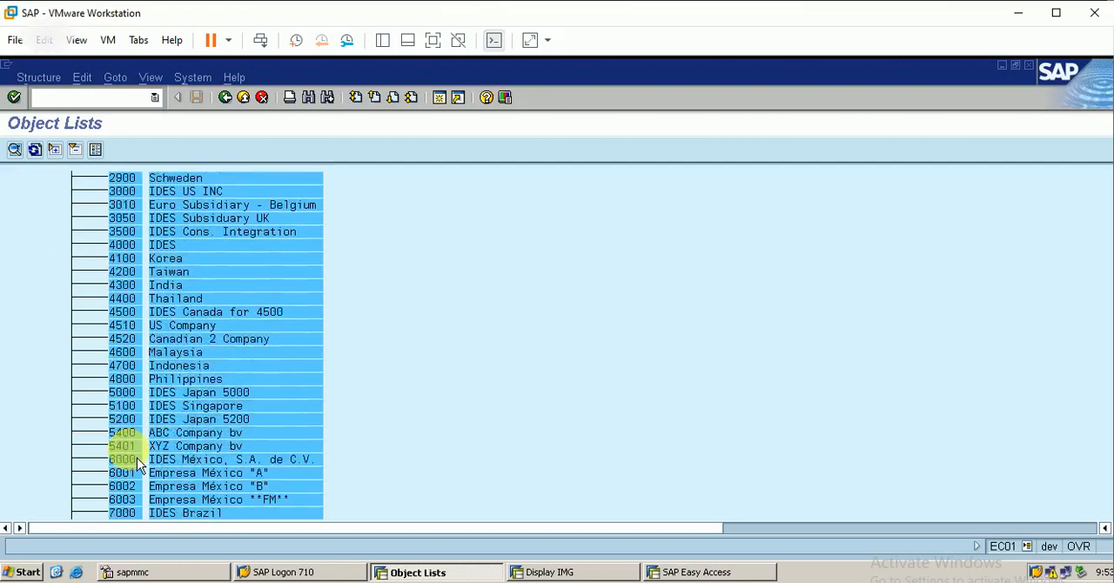
key(Down)
key(Down)
key(Down)
key(Down)
key(Down)
key(Down)
key(Down)
key(Down)
key(Down)
key(Down)
key(Down)
key(Down)
key(Down)
key(Down)
key(Down)
key(Down)
key(Down)
key(Down)
key(Down)
key(Down)
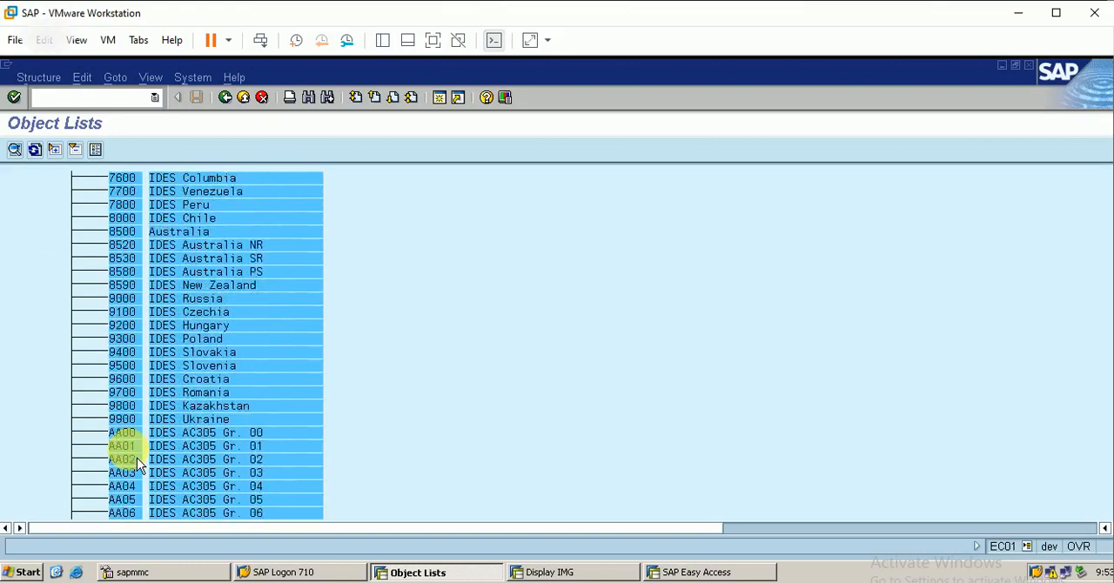
key(Down)
key(Down)
key(Down)
key(Down)
key(Down)
key(Down)
key(Down)
key(Down)
key(Down)
key(Down)
key(Down)
key(Down)
key(Down)
key(Down)
key(Down)
key(Down)
key(Down)
key(Down)
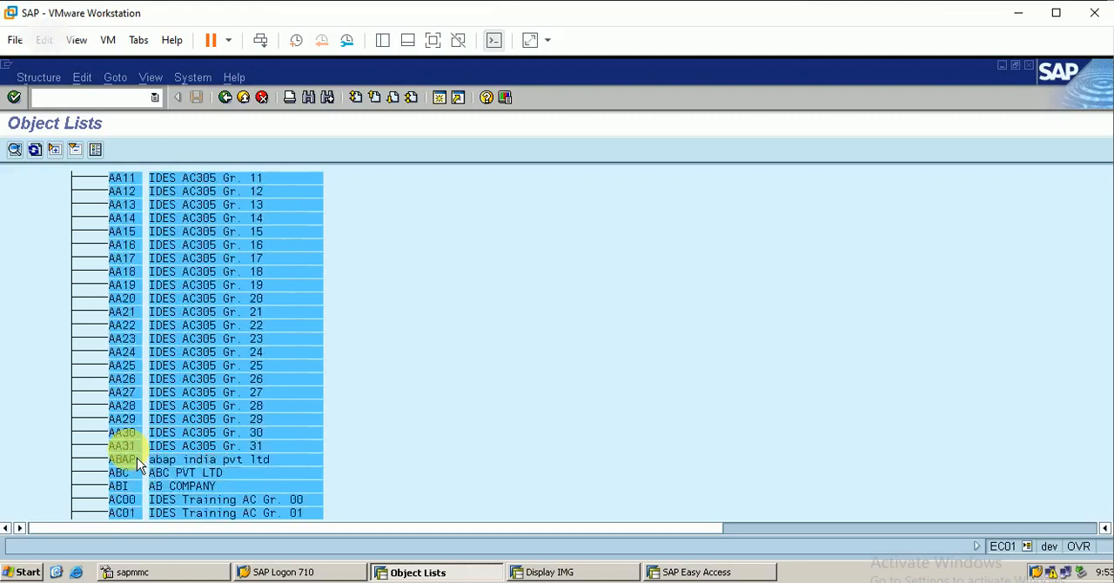
key(Down)
key(Down)
key(Down)
key(Down)
key(Down)
key(Down)
key(Down)
key(Down)
key(Down)
key(Down)
key(Down)
key(Down)
key(Down)
key(Down)
key(Down)
key(Down)
key(Down)
key(Down)
key(Down)
key(Down)
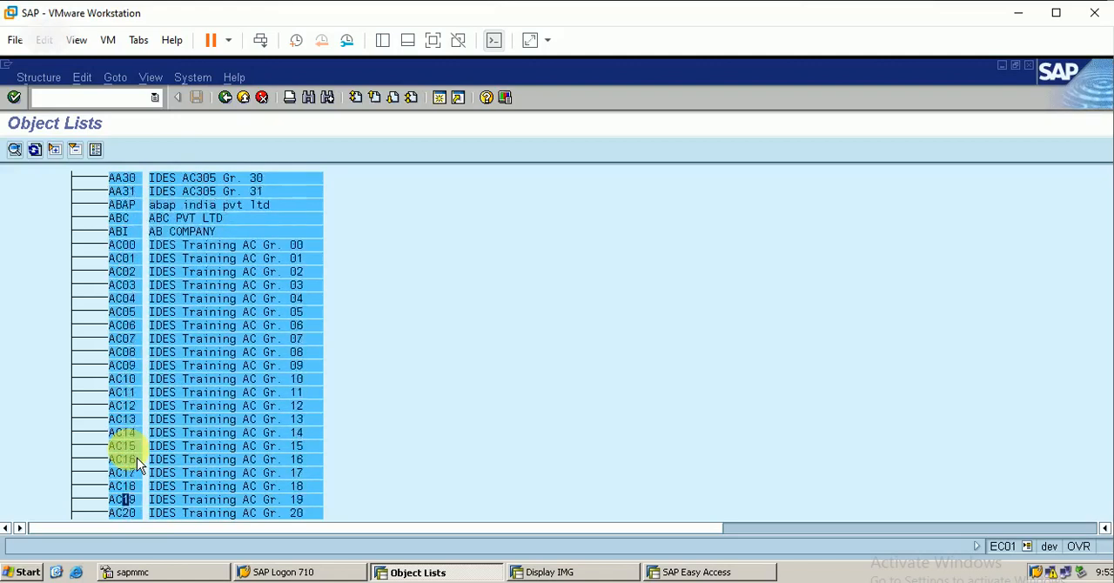
key(Down)
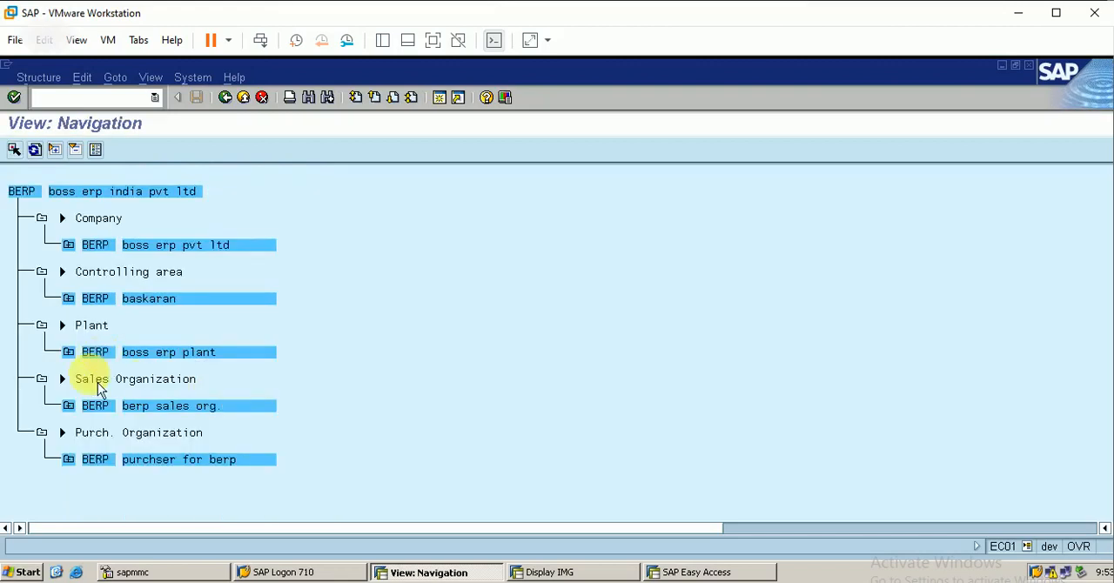
click(67, 410)
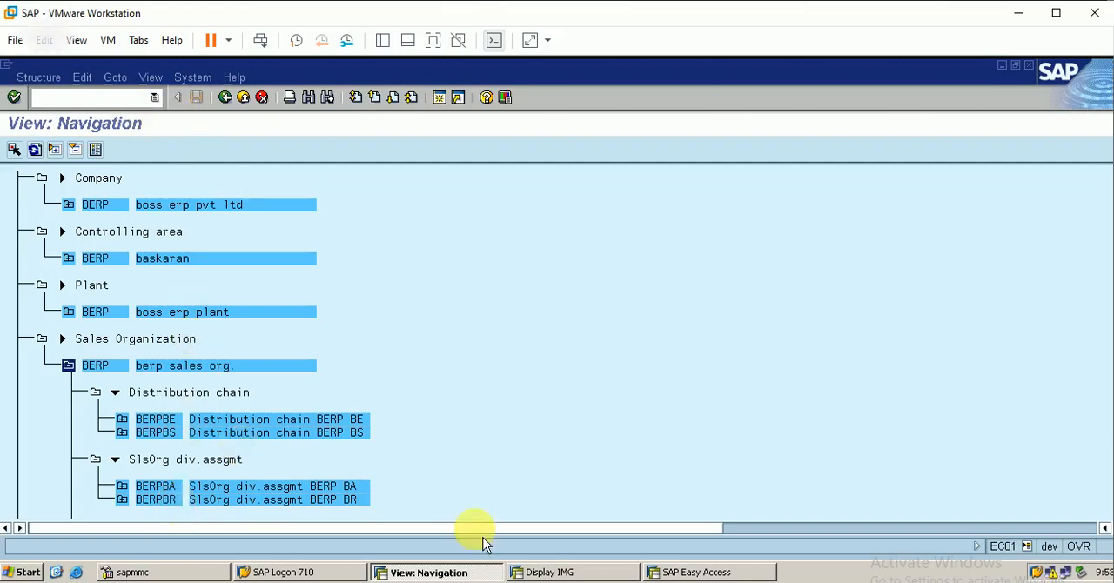
Step: Switch to the Excel worksheet and examine the sales area table and the calculation of the number of sales areas
click(557, 571)
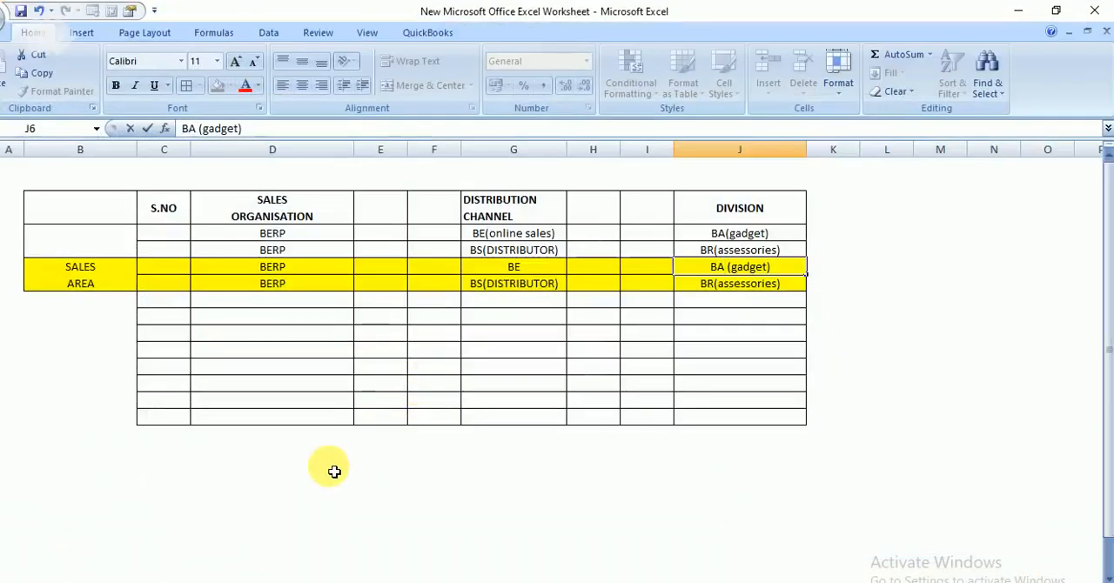
click(331, 467)
click(509, 474)
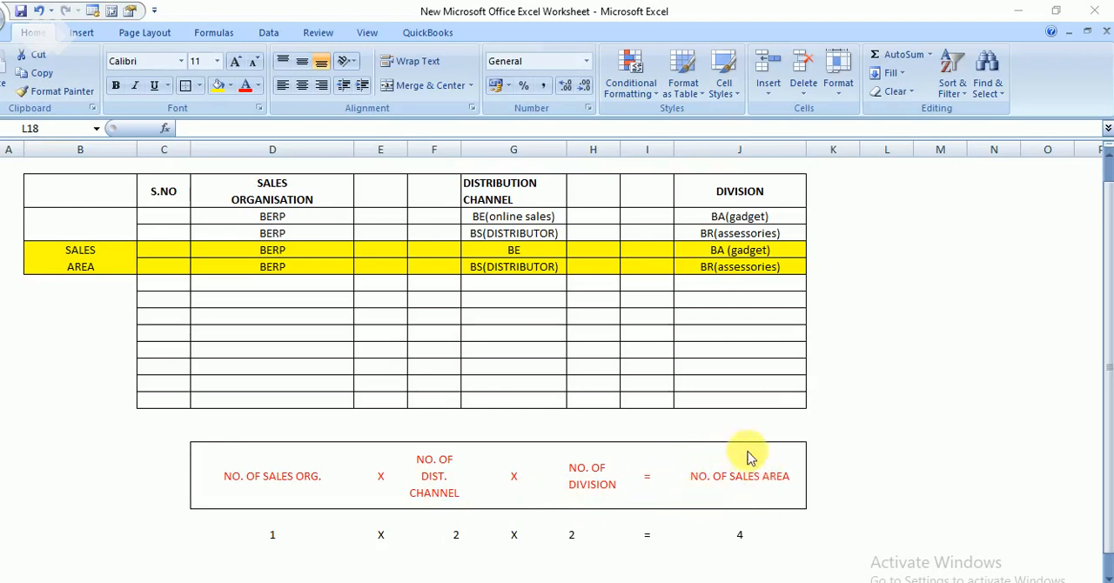
click(809, 476)
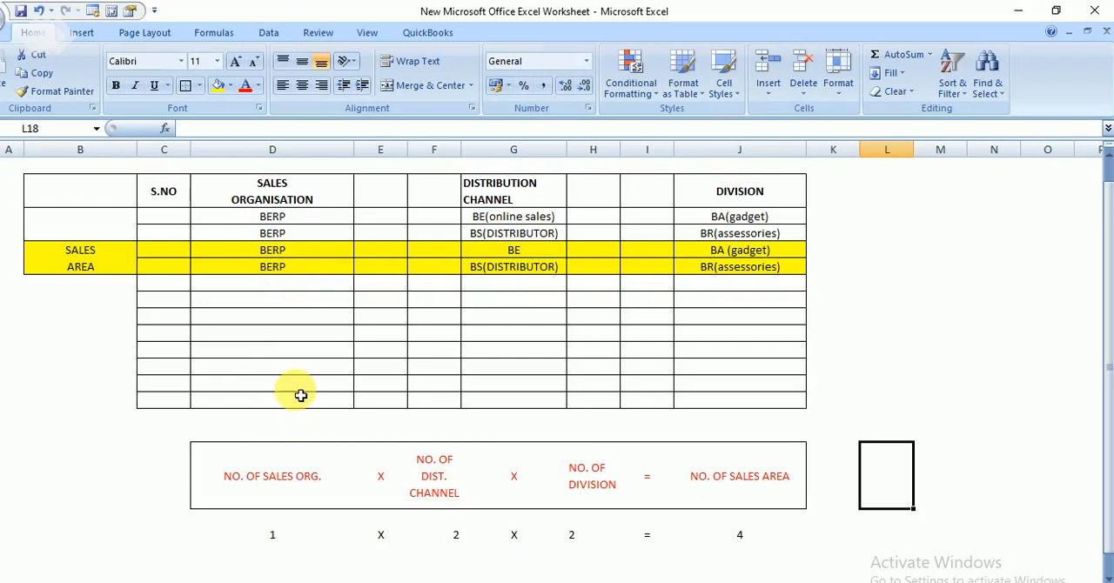
click(284, 545)
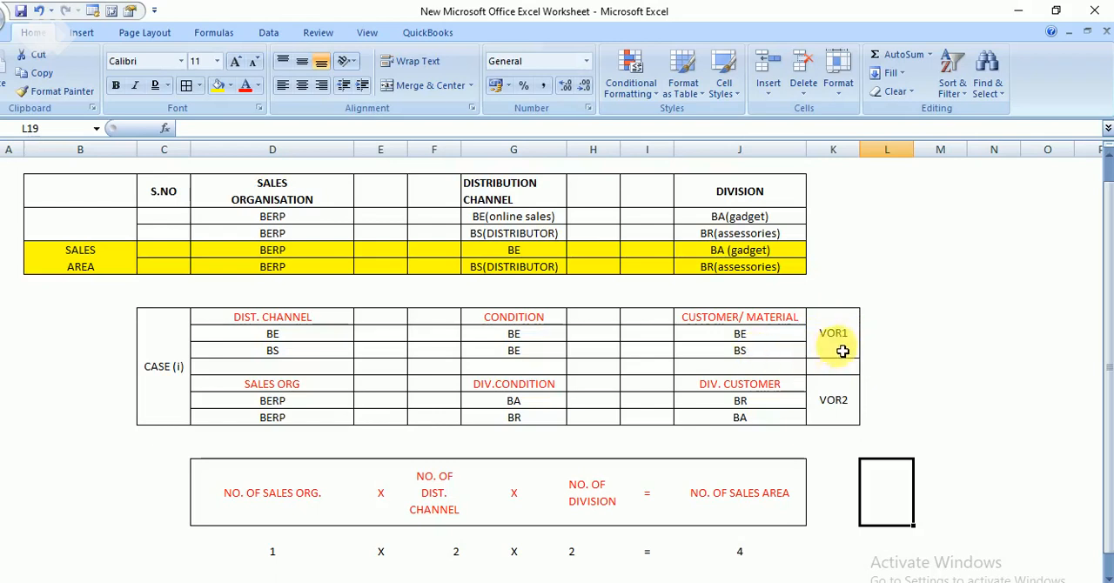
Step: Return to SAP, leave the division master data view, and collapse the Enterprise Structure branch in the IMG session
mouse_move(295, 582)
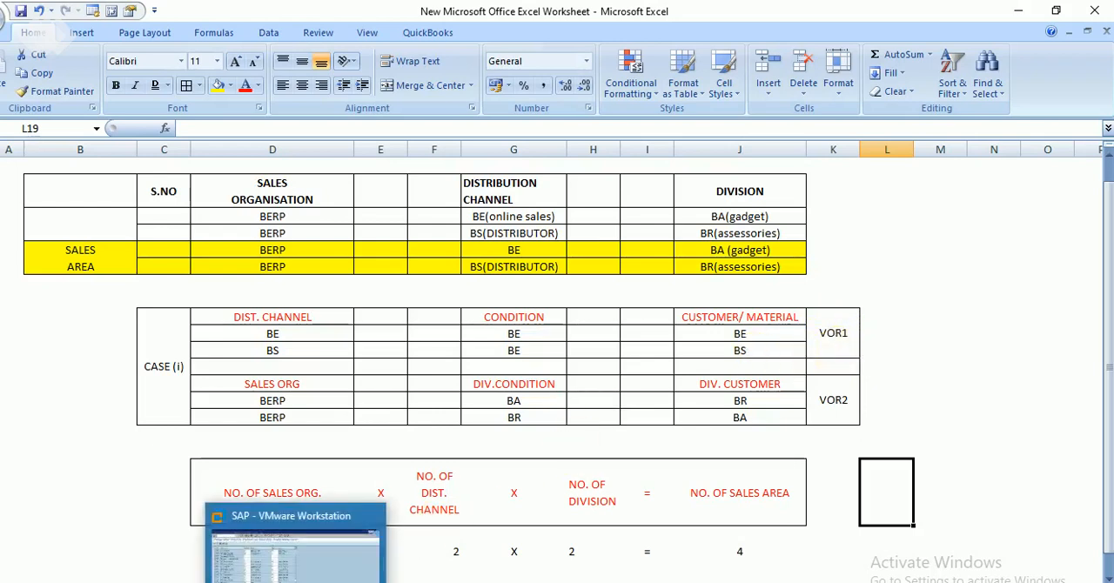
click(295, 549)
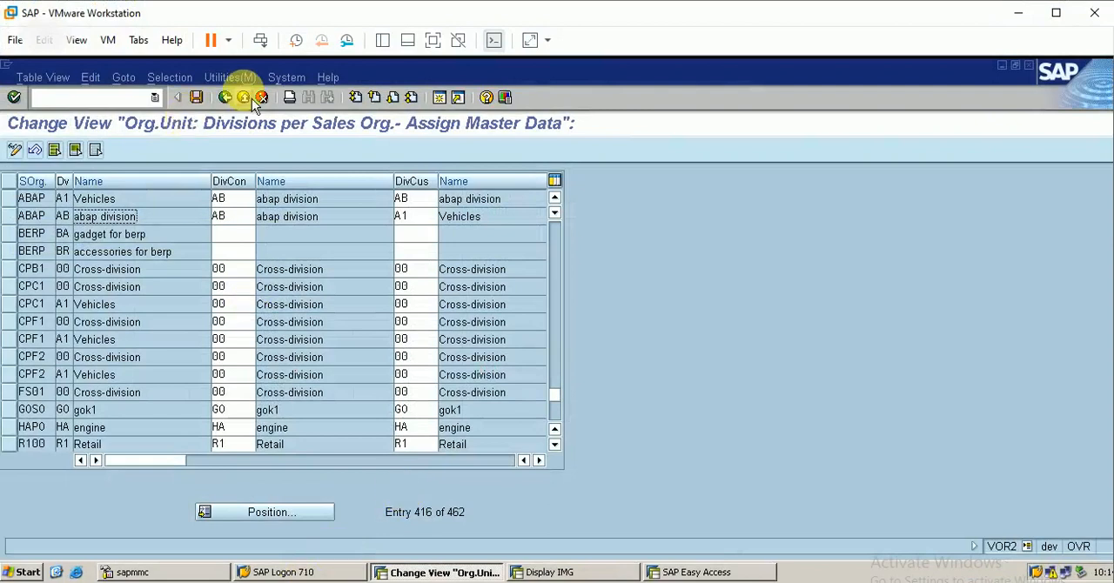
click(263, 99)
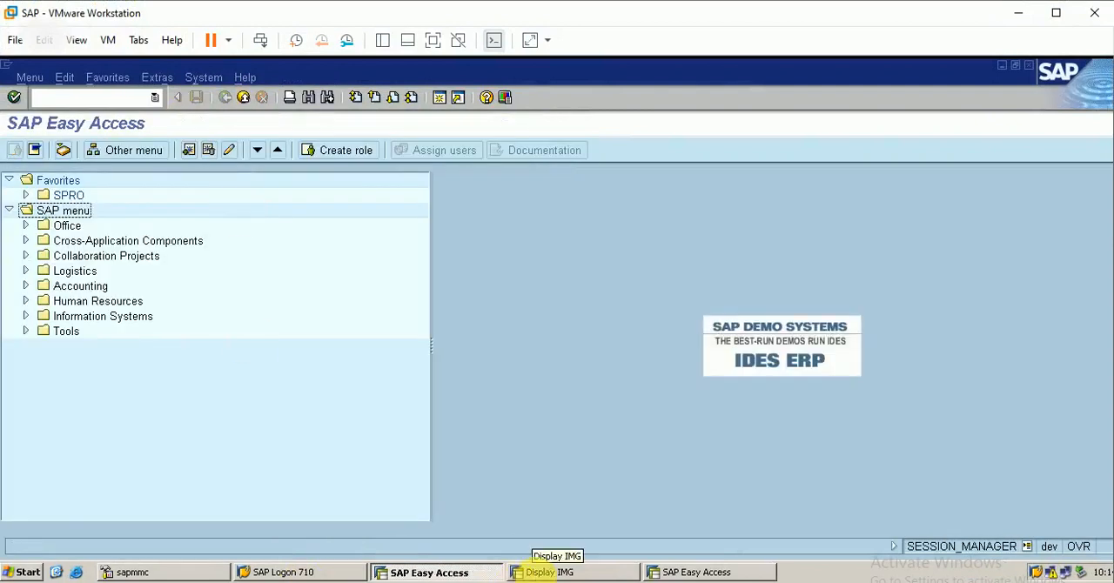
click(535, 571)
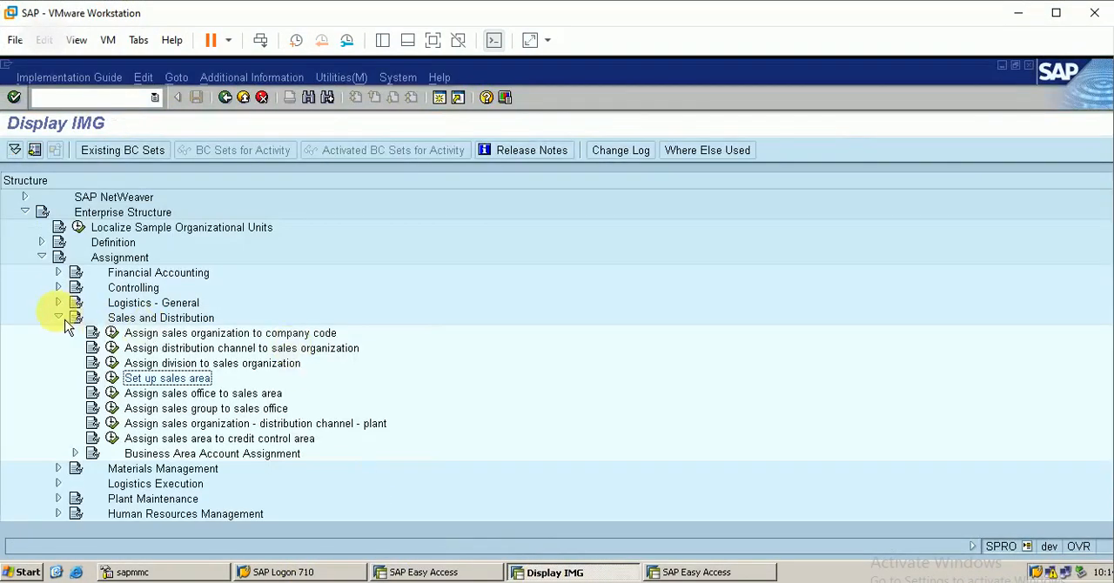
click(59, 317)
click(41, 257)
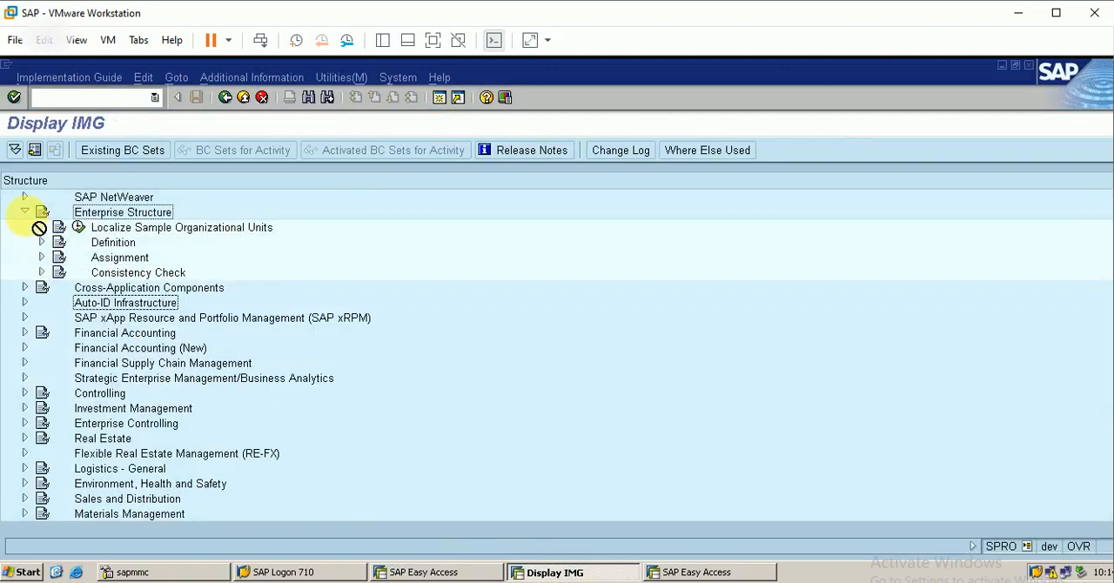
click(35, 216)
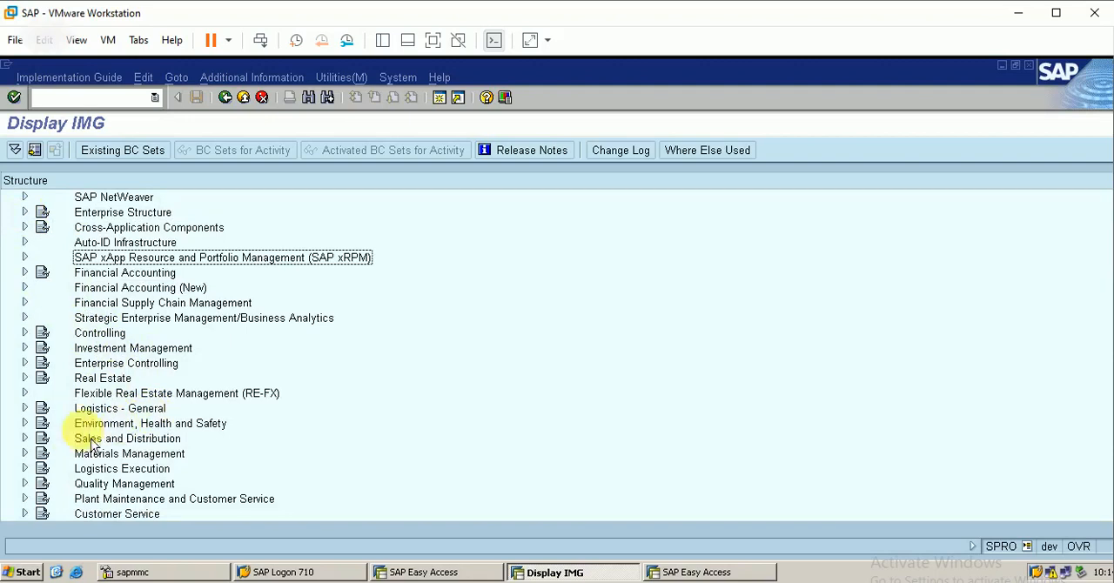
Step: Expand Sales and Distribution and its Master Data node in the IMG and select Define Common Distribution Channels
click(26, 441)
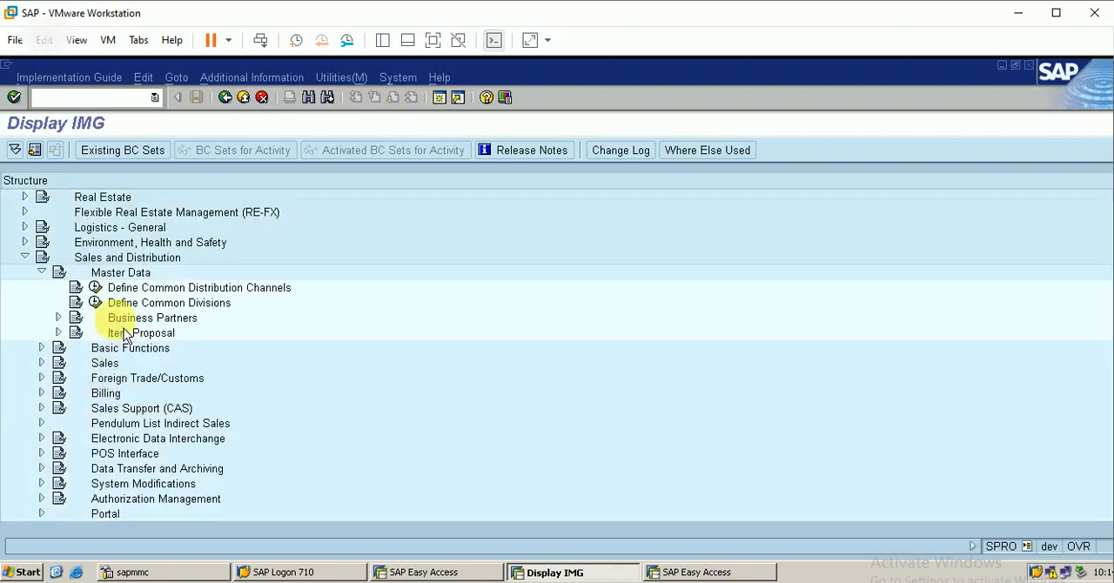
click(42, 273)
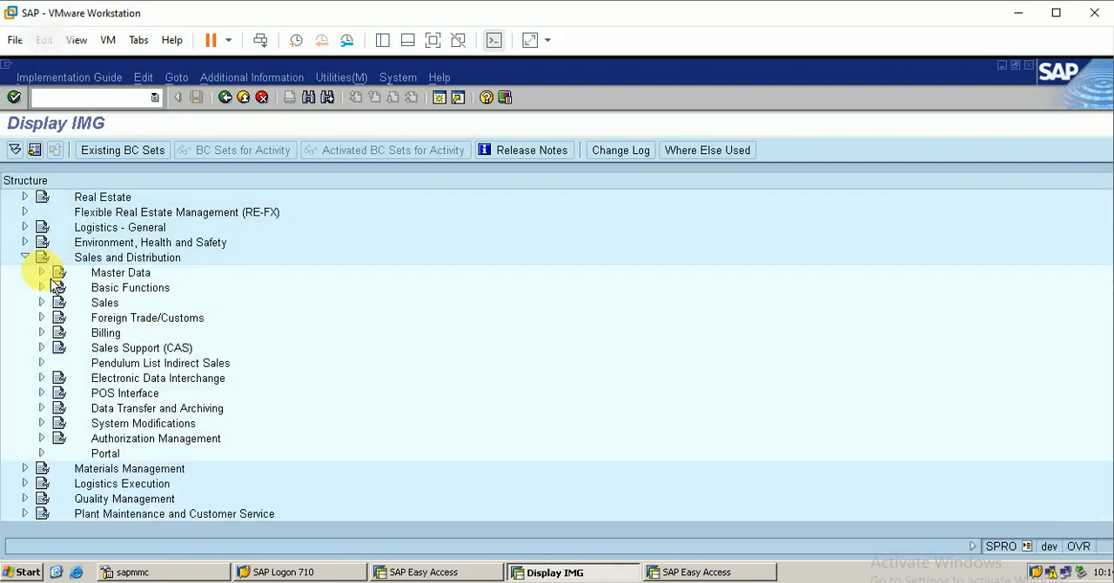
click(42, 273)
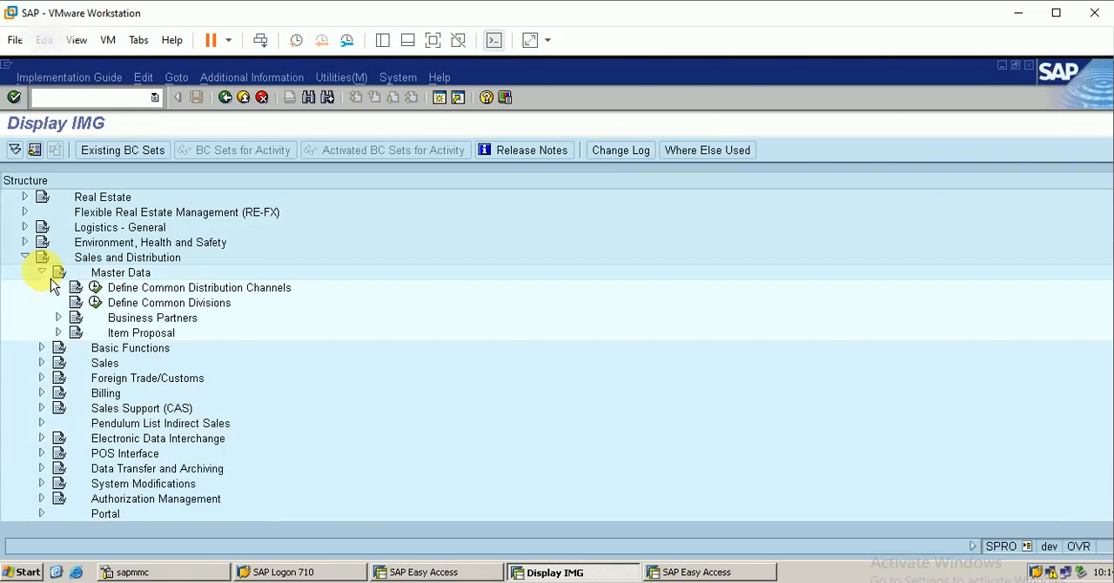
click(185, 288)
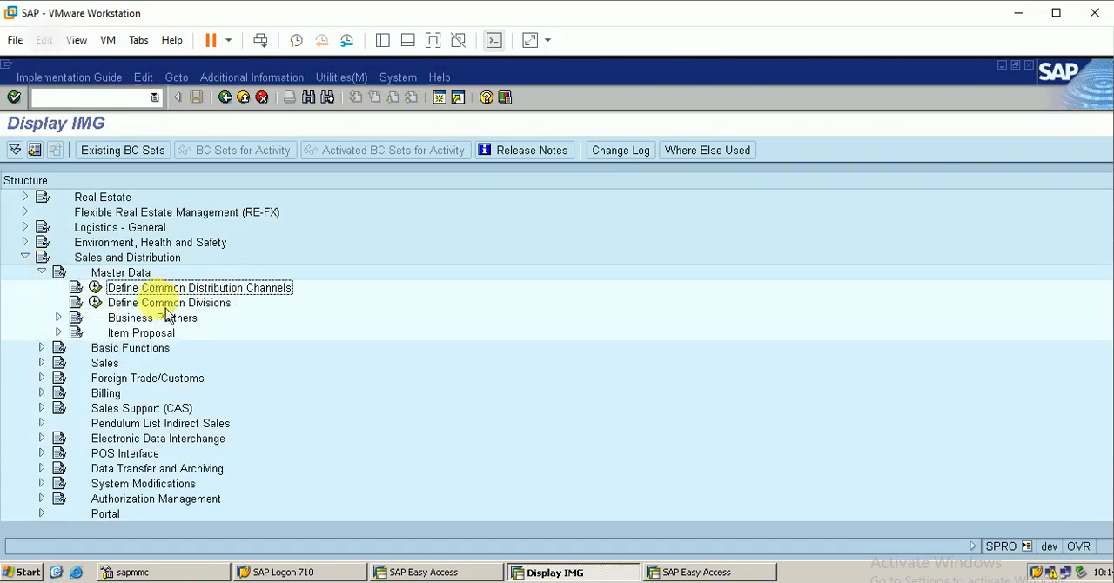
click(181, 303)
click(150, 293)
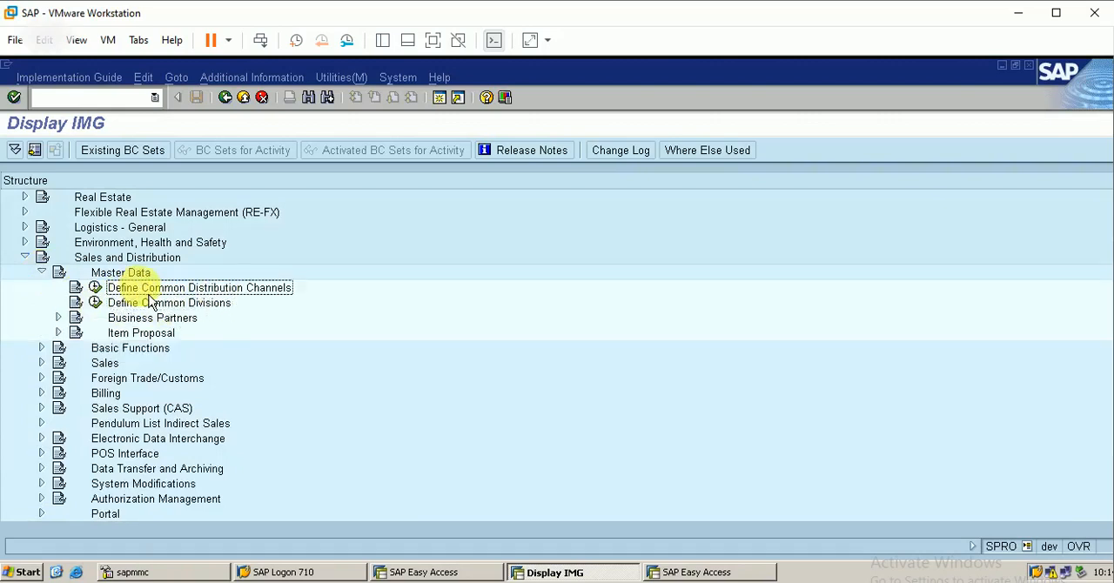
Step: View the Define Common Distribution Channels table, return to the IMG, and check the VOR1 and VOR2 assignments in the Excel worksheet
click(95, 288)
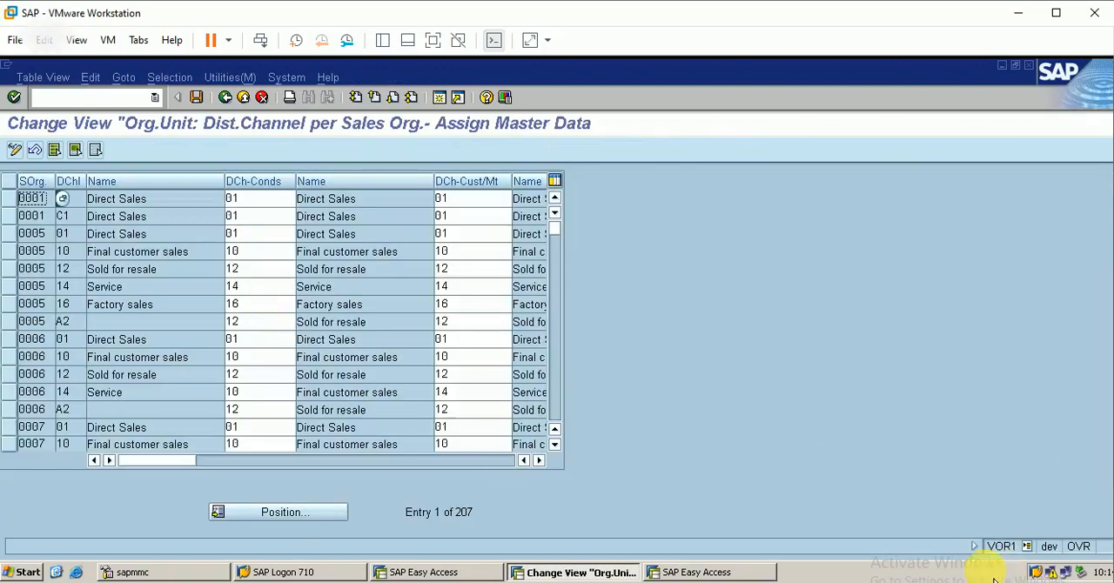
click(231, 104)
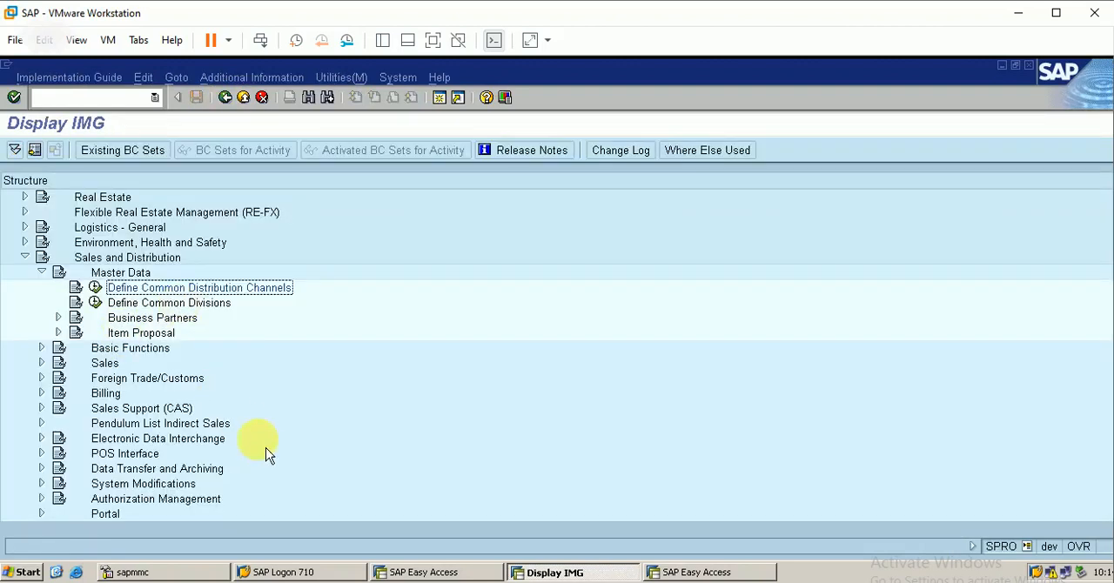
key(alt+Tab)
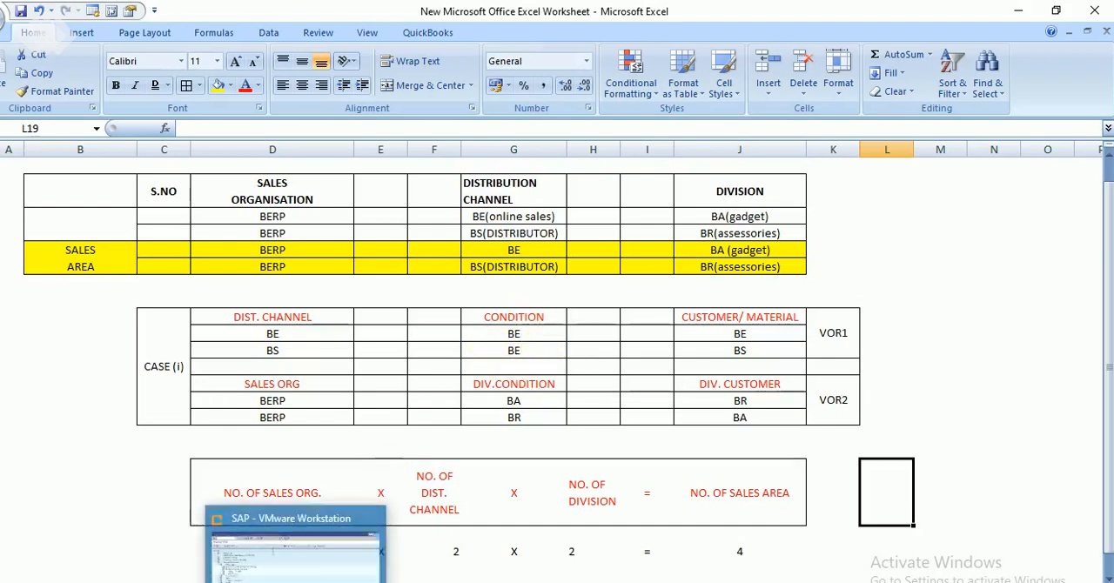
click(329, 545)
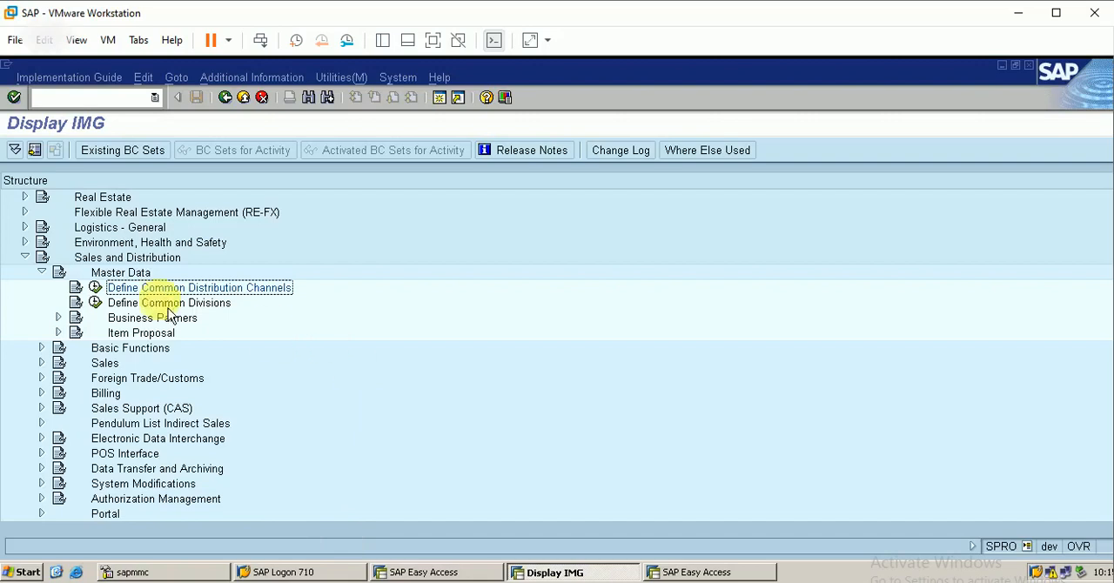
Step: Open Define Common Distribution Channels and position the table at sales organization BERP
click(95, 287)
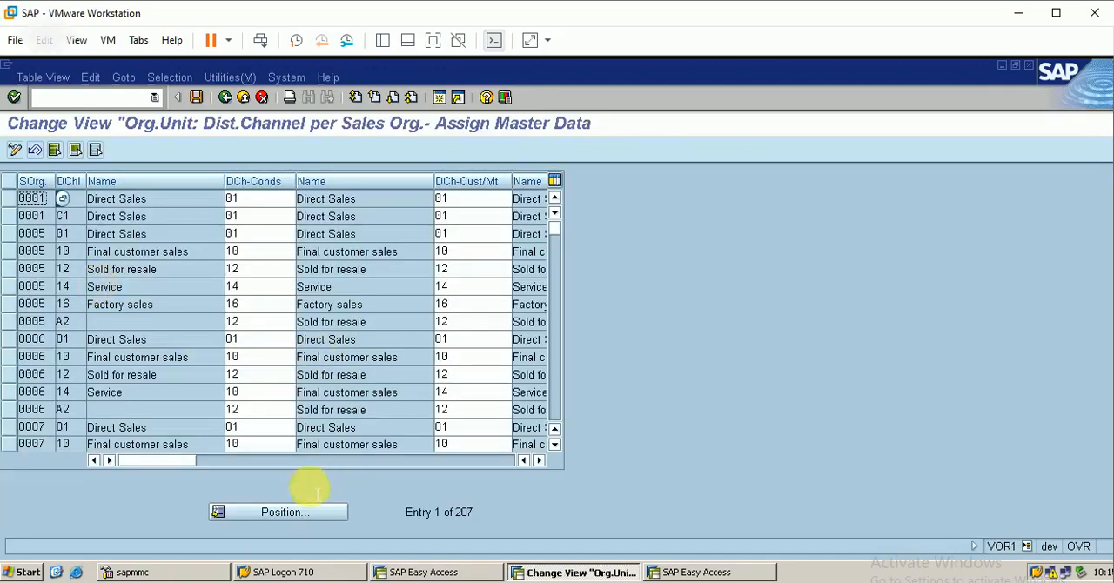
click(287, 512)
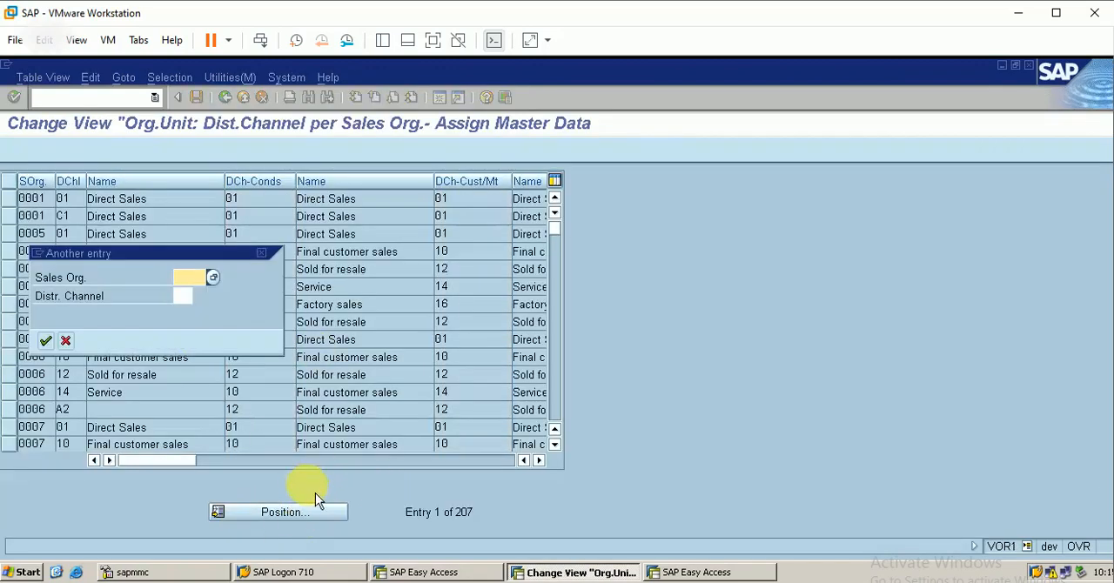
text(ber)
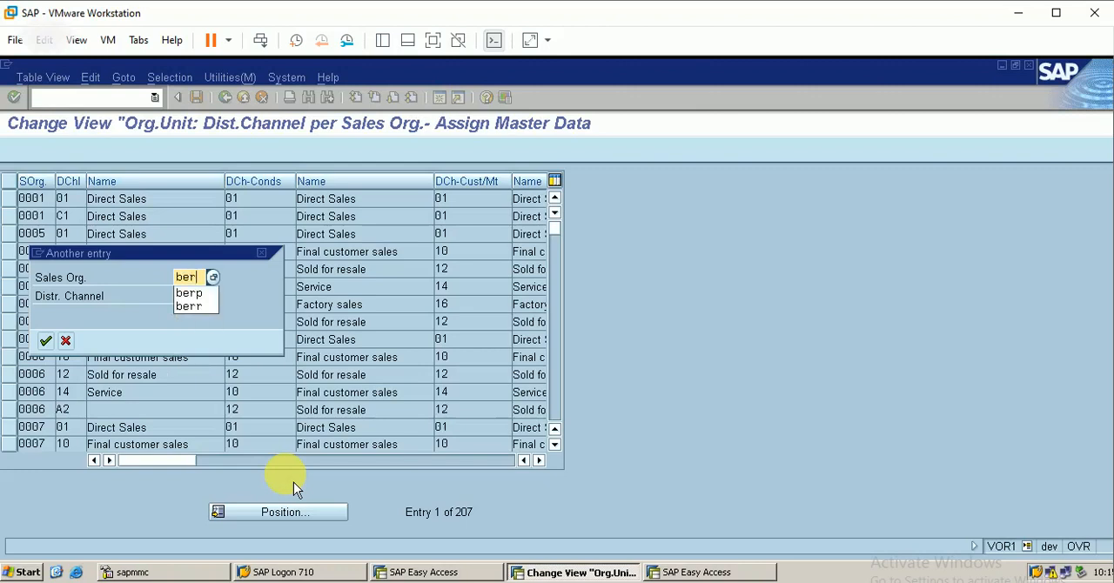
text(p)
key(Return)
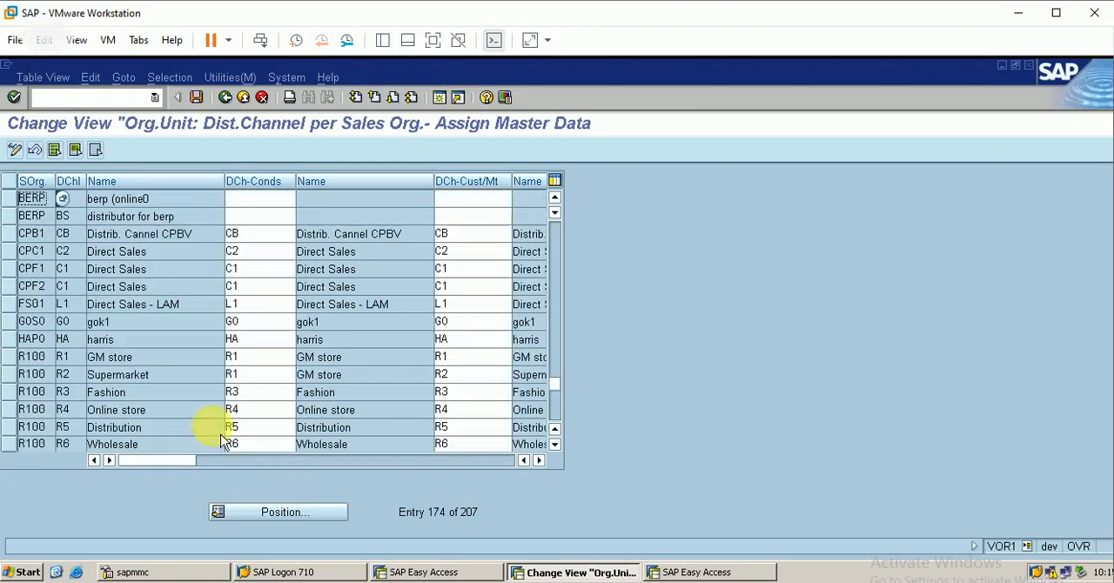
Step: Check the VOR1 assignments in the Excel worksheet and enter BE as the conditions channel for both BERP distribution channels
click(260, 199)
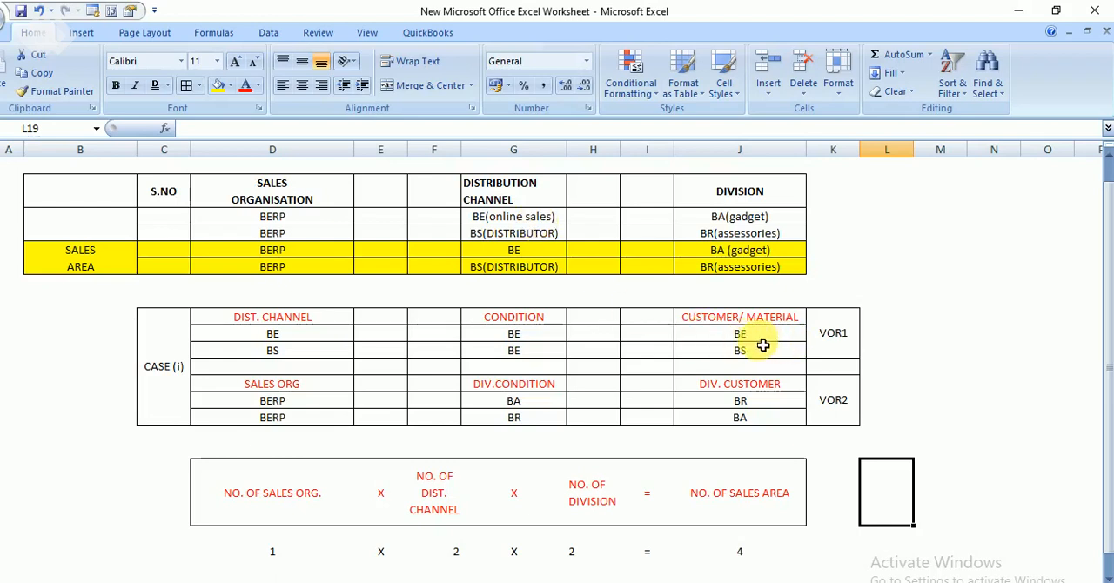
click(1020, 11)
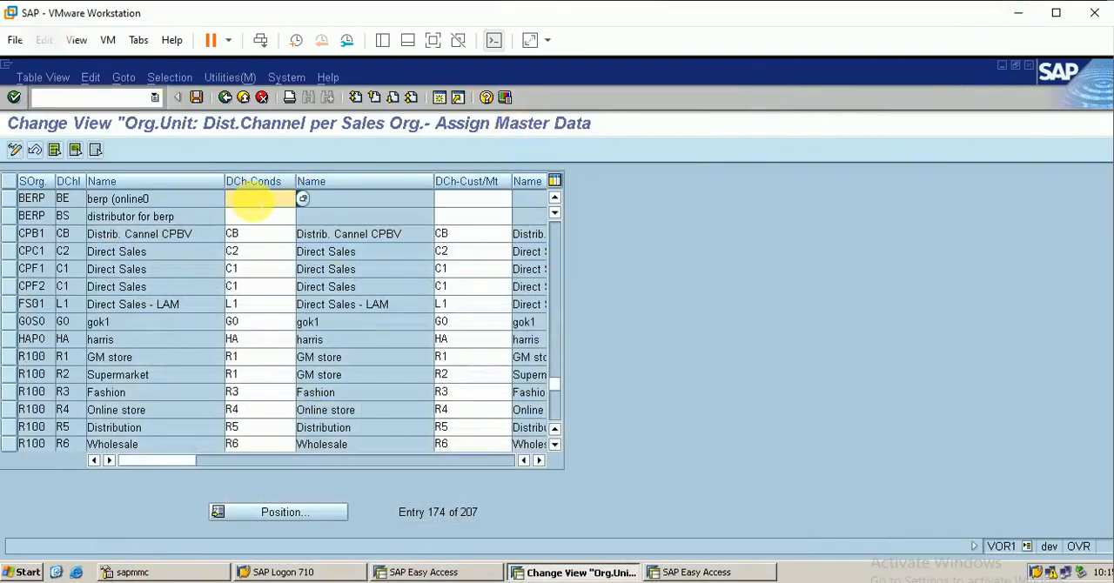
key(Down)
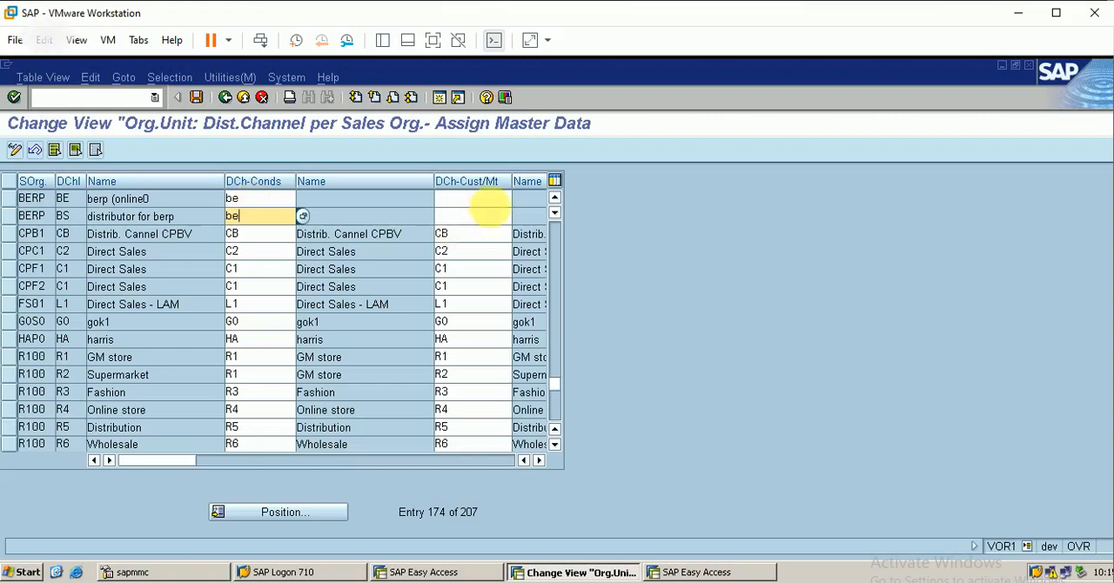
Step: Set the customer/material channel to BE for BERP channel BE and to BS for channel BS, consulting the Excel worksheet
click(489, 200)
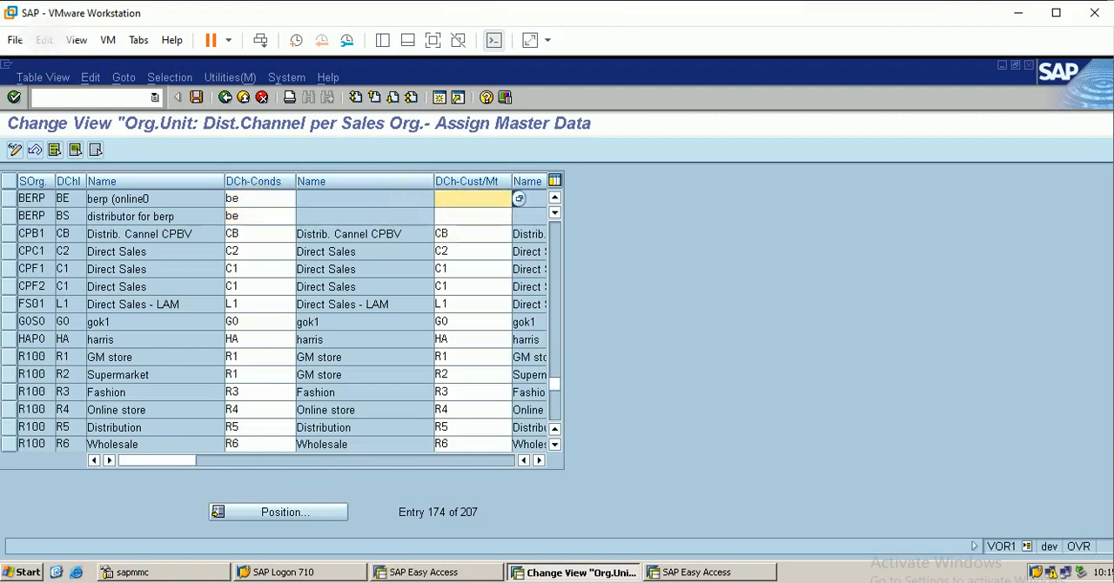
key(alt+Tab)
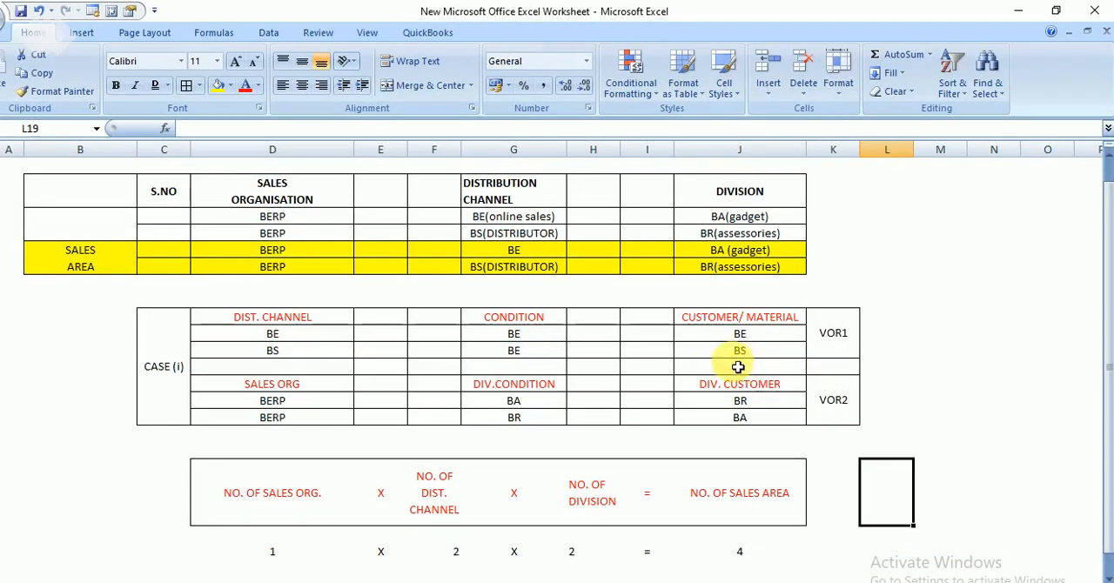
click(1016, 12)
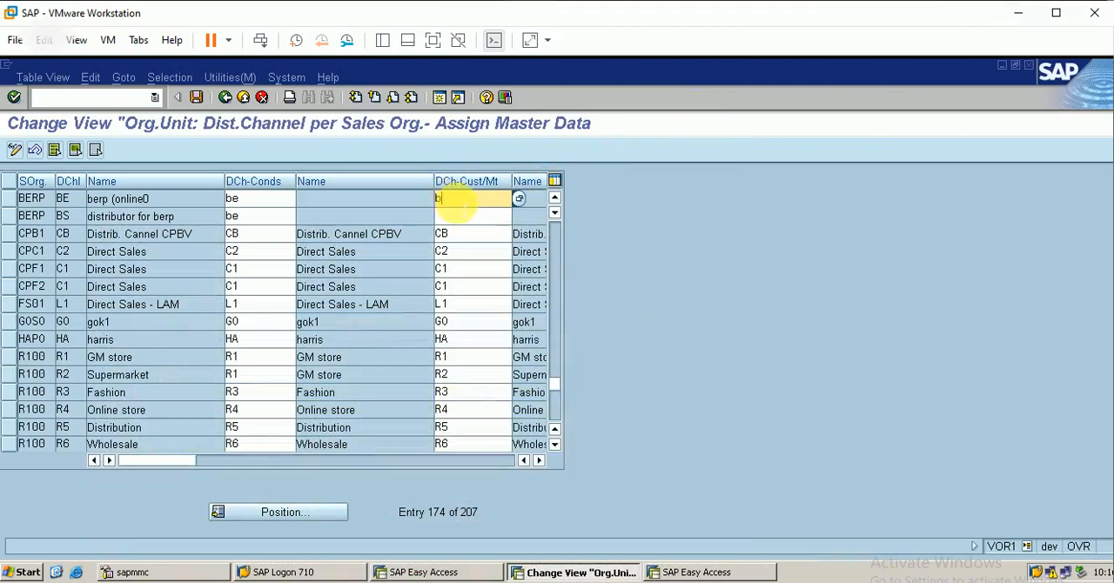
key(Down)
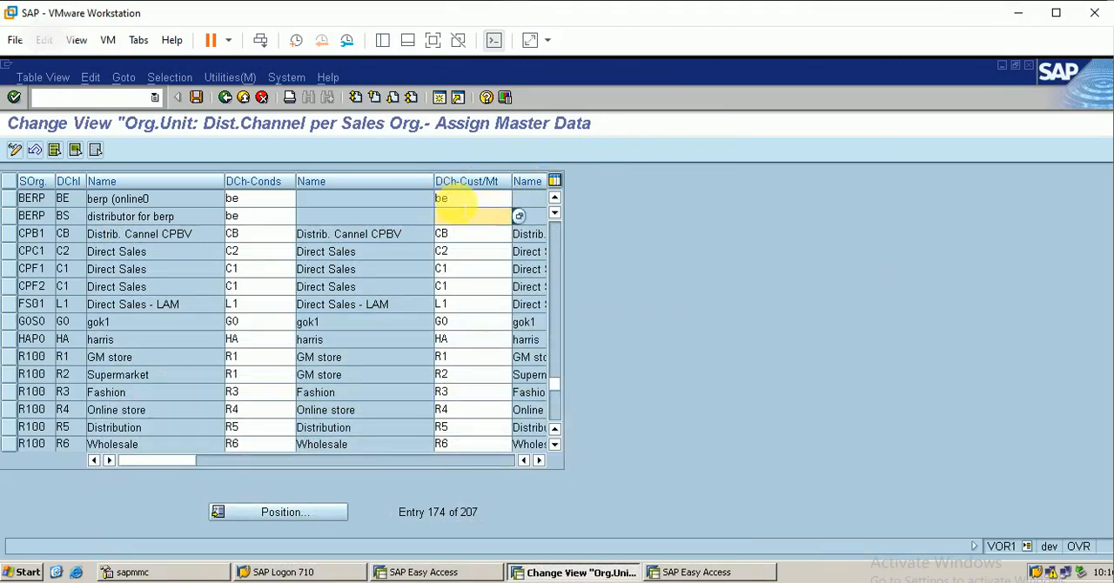
text(bs)
key(Return)
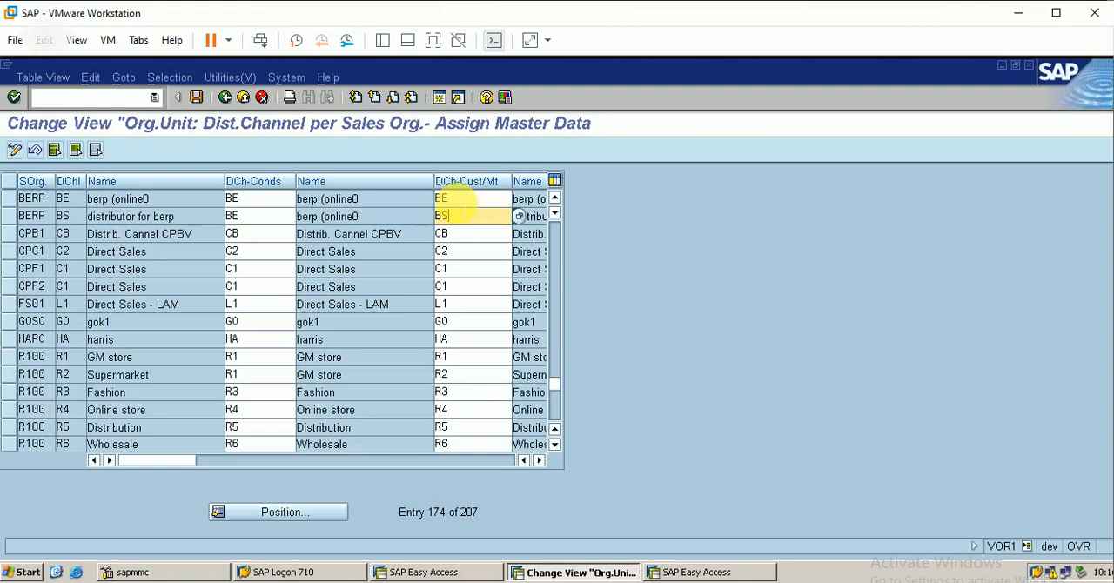
Step: Save the common distribution channel assignments and return to the IMG structure
click(197, 99)
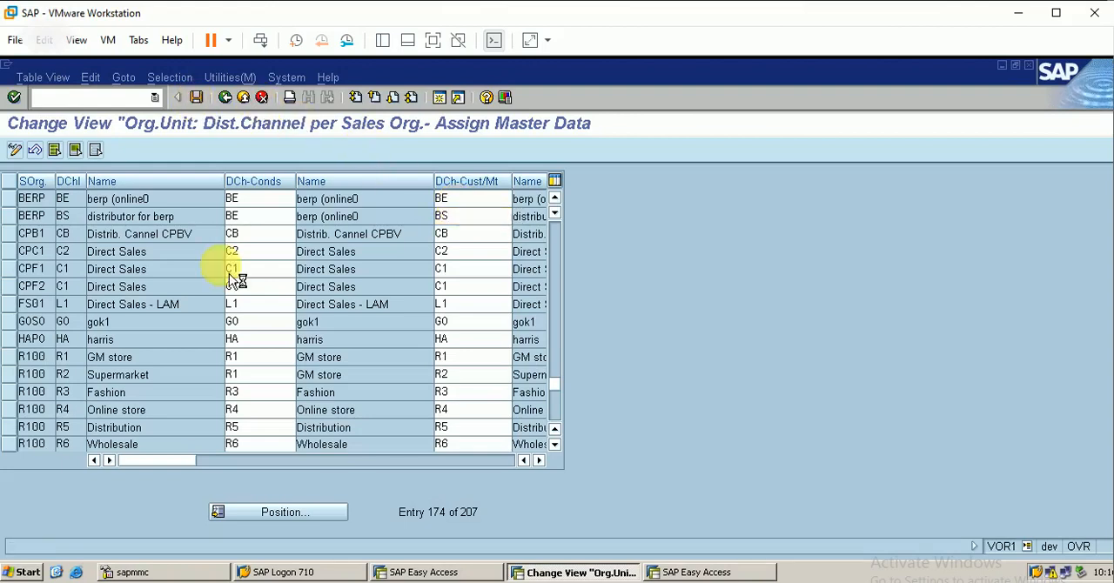
click(57, 327)
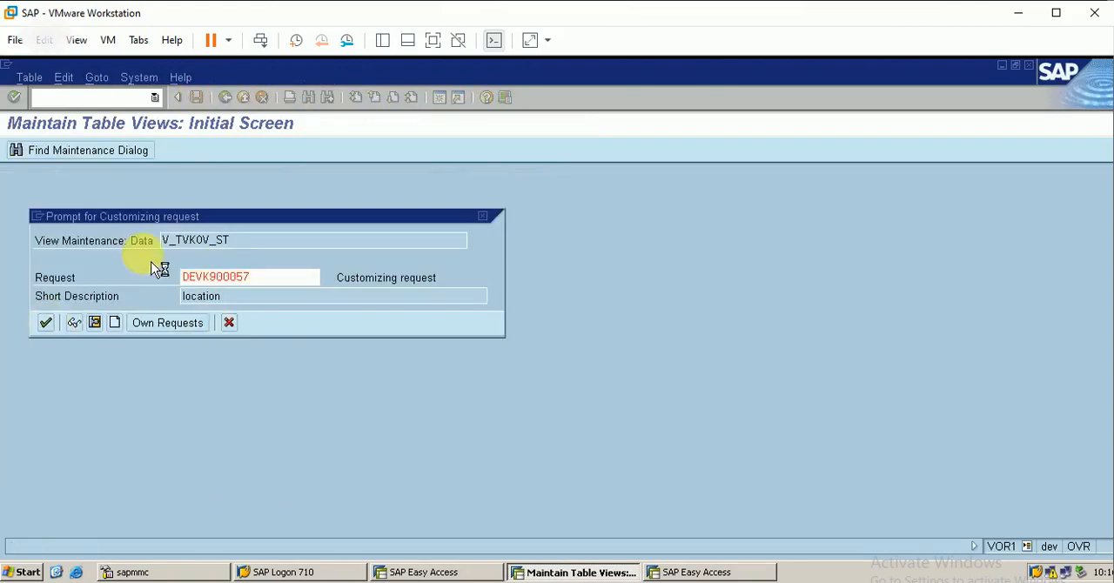
click(240, 98)
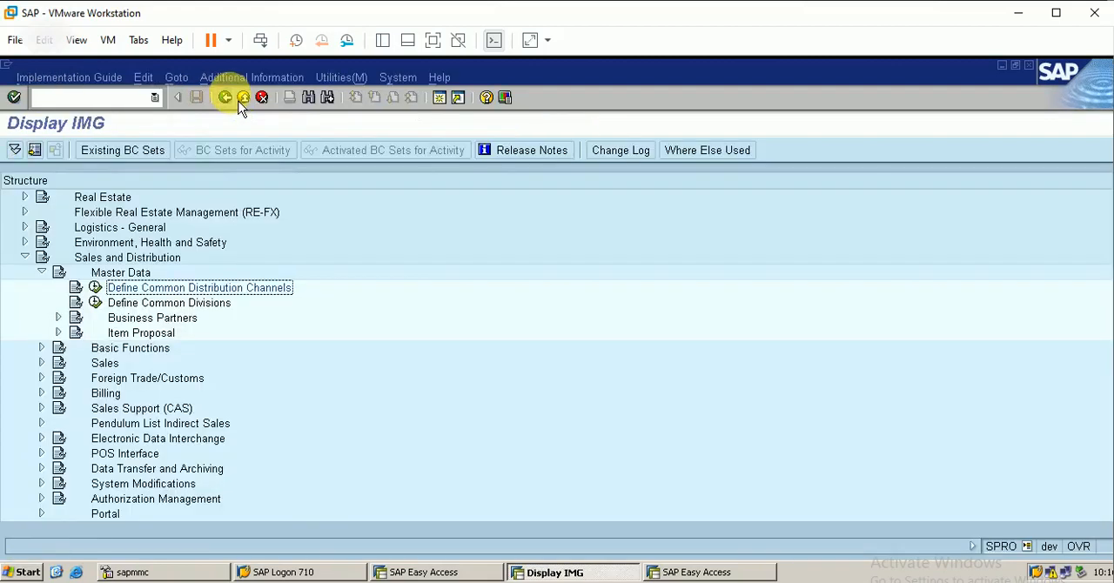
Step: Open Define Common Divisions and position the table at sales organization BERP
click(96, 303)
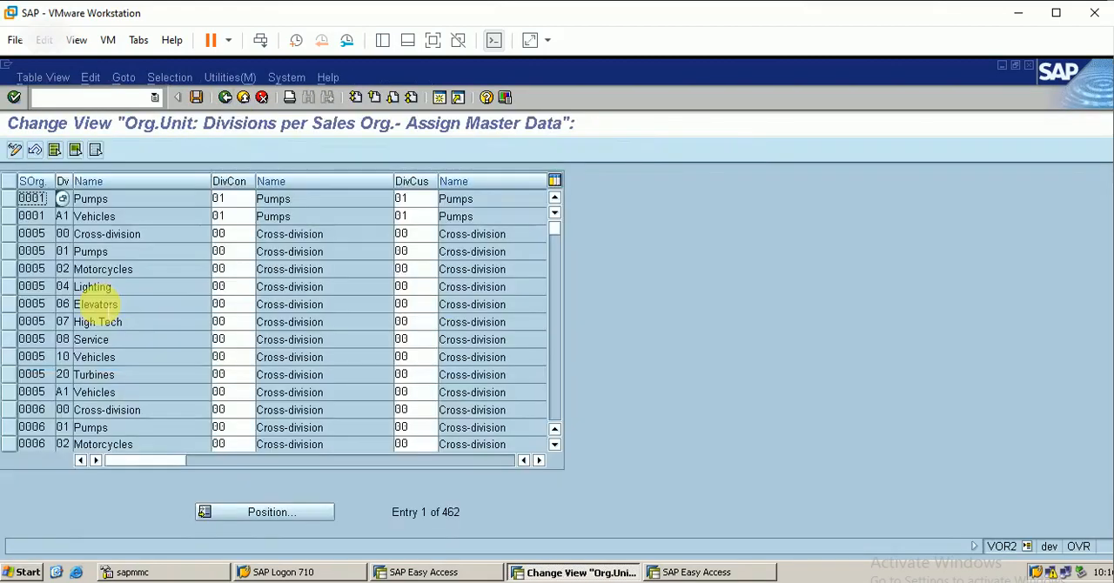
click(271, 521)
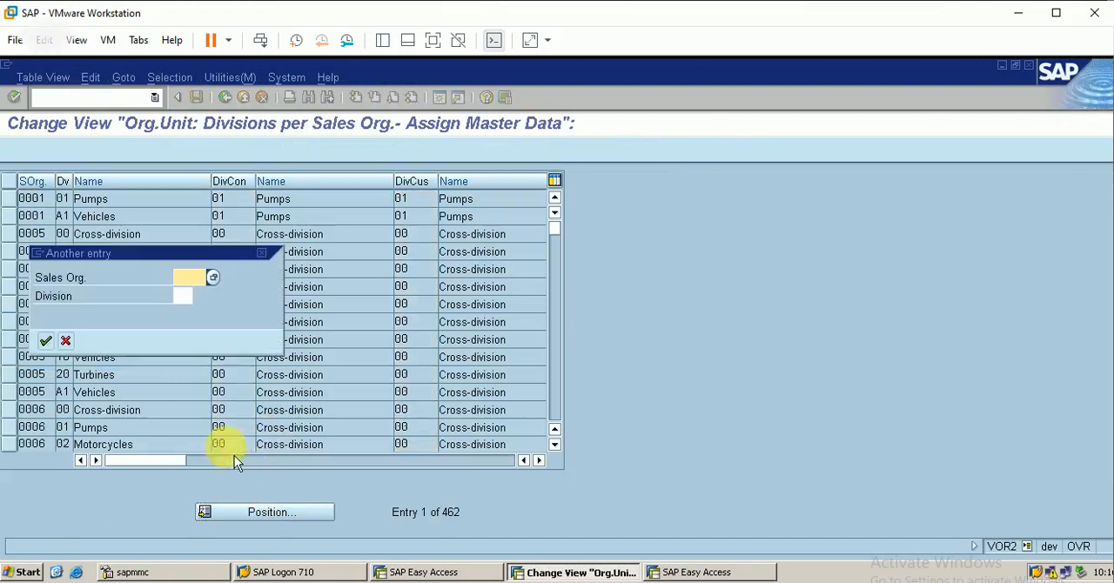
text(berp)
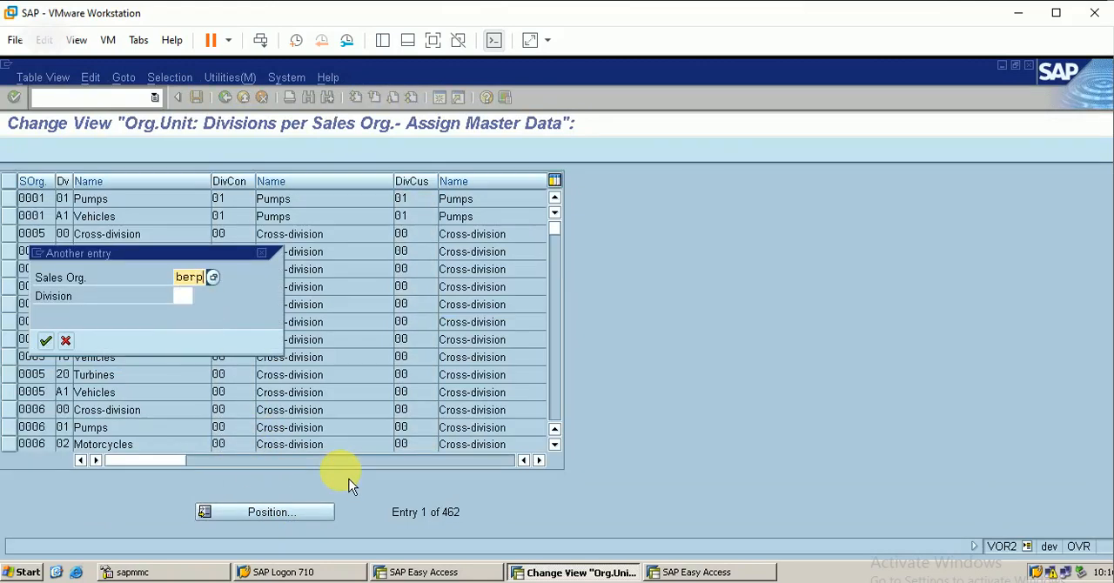
key(Return)
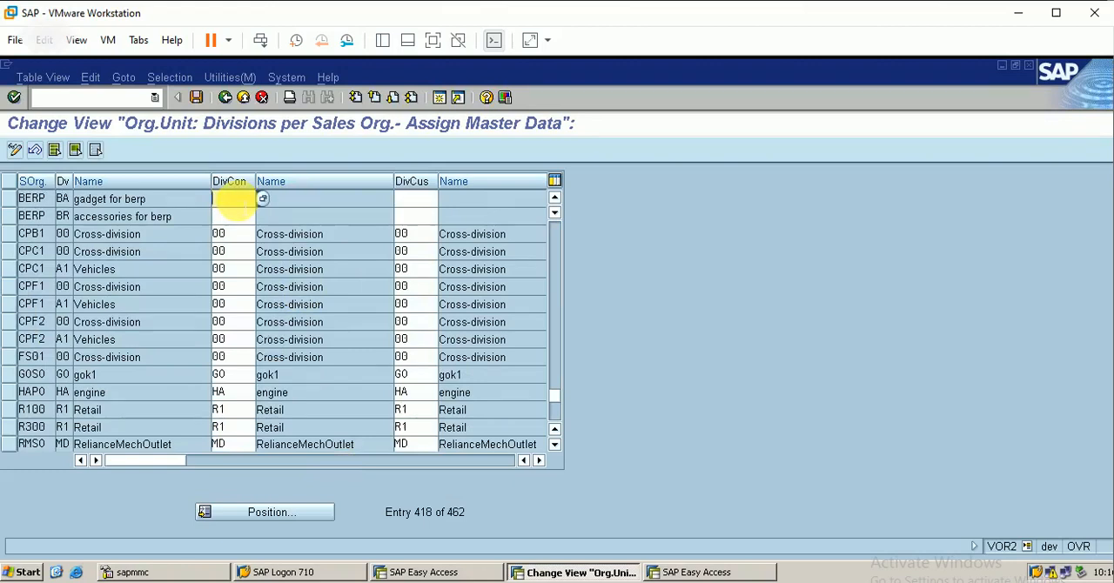
Step: Review the divisions in the Excel worksheet, set the first VOR2 Div. Condition entry in G15 to BR, and return to SAP
click(231, 214)
click(400, 215)
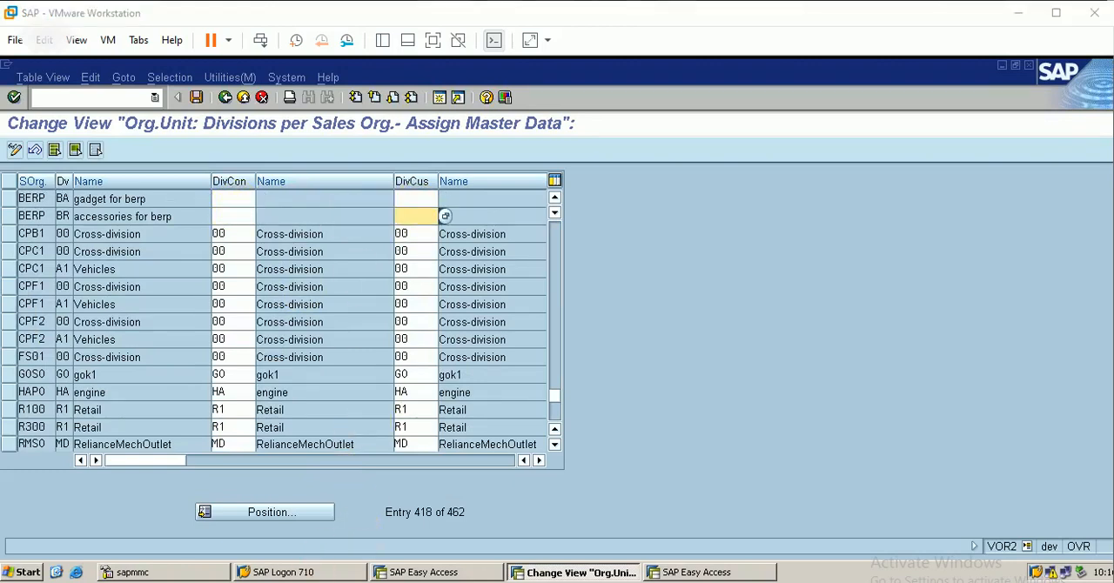
click(364, 510)
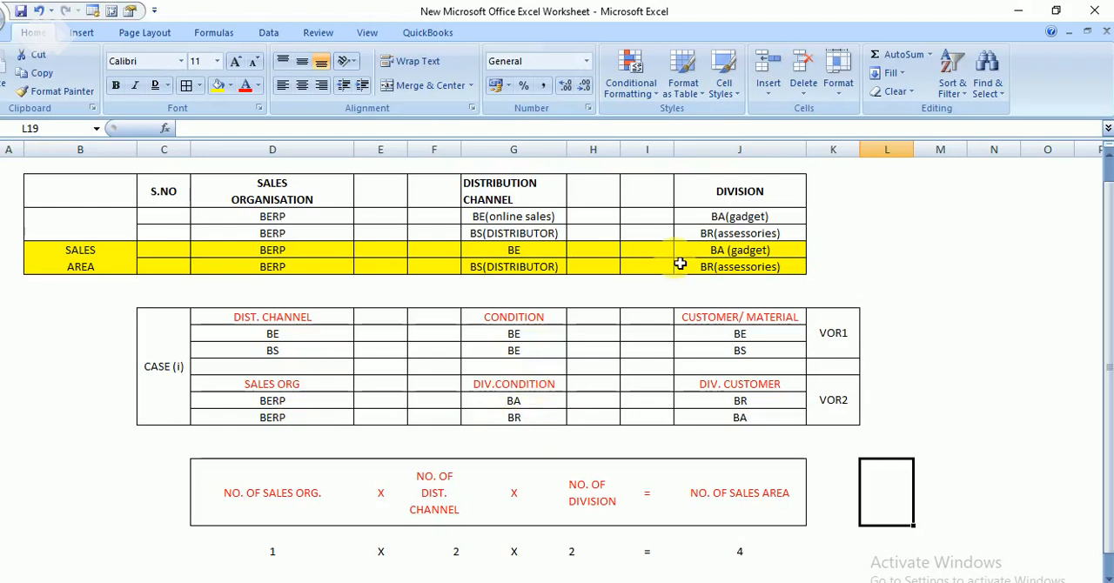
click(738, 224)
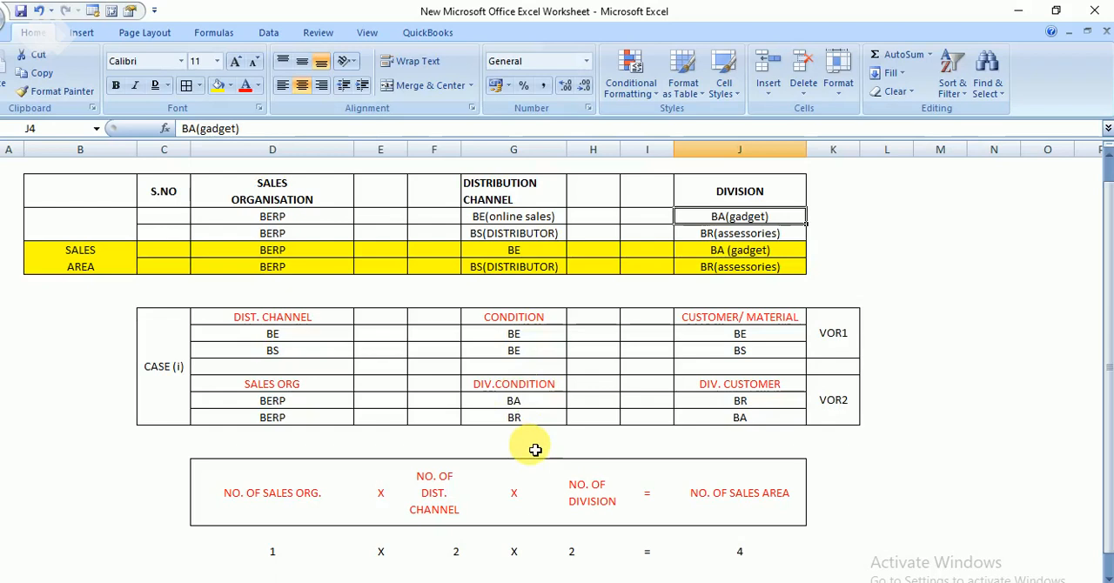
click(724, 237)
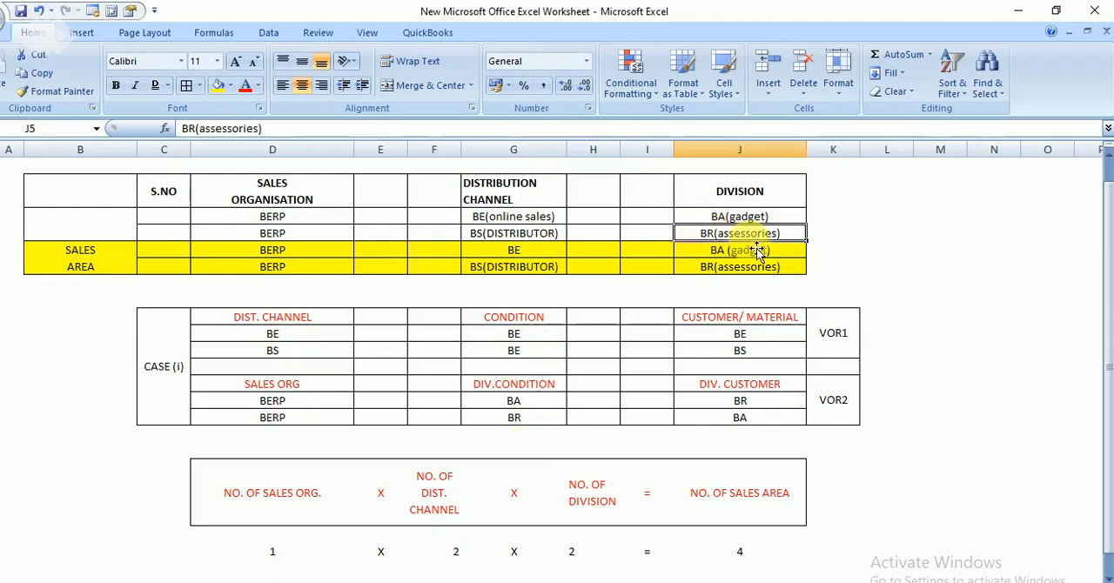
click(519, 406)
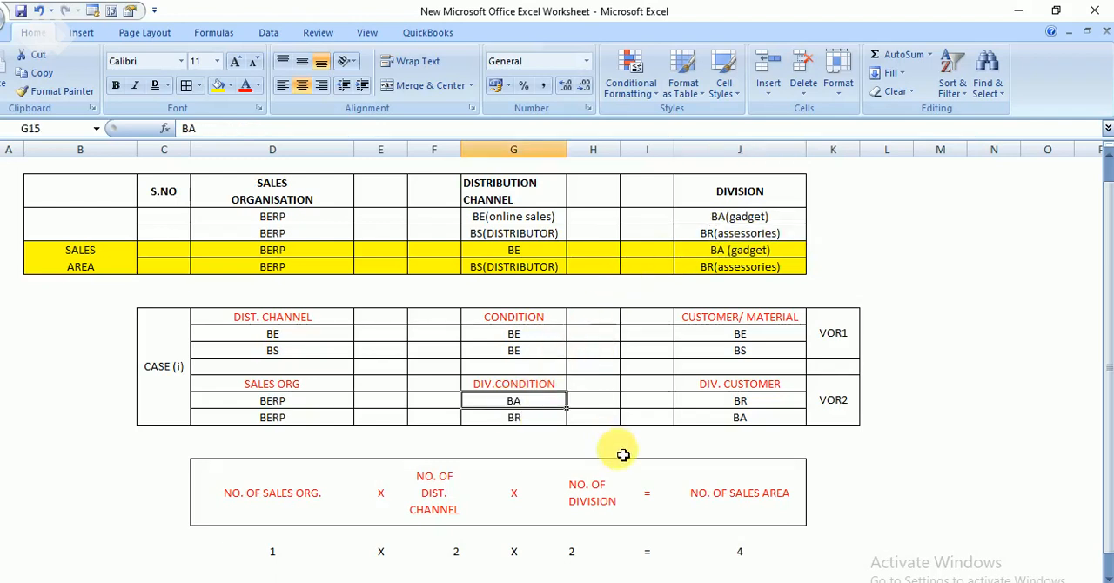
text(B)
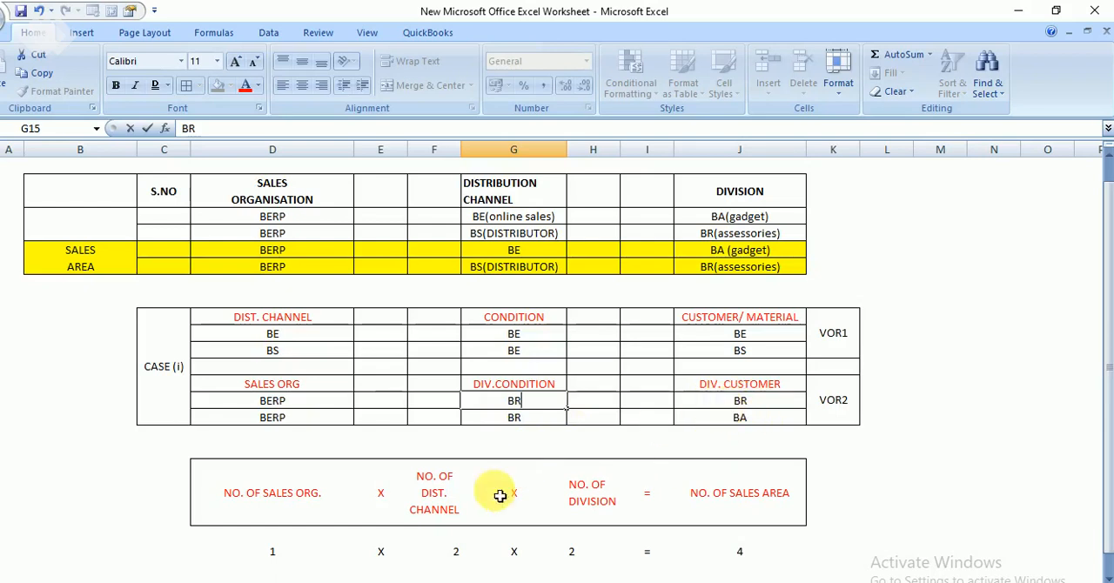
click(446, 581)
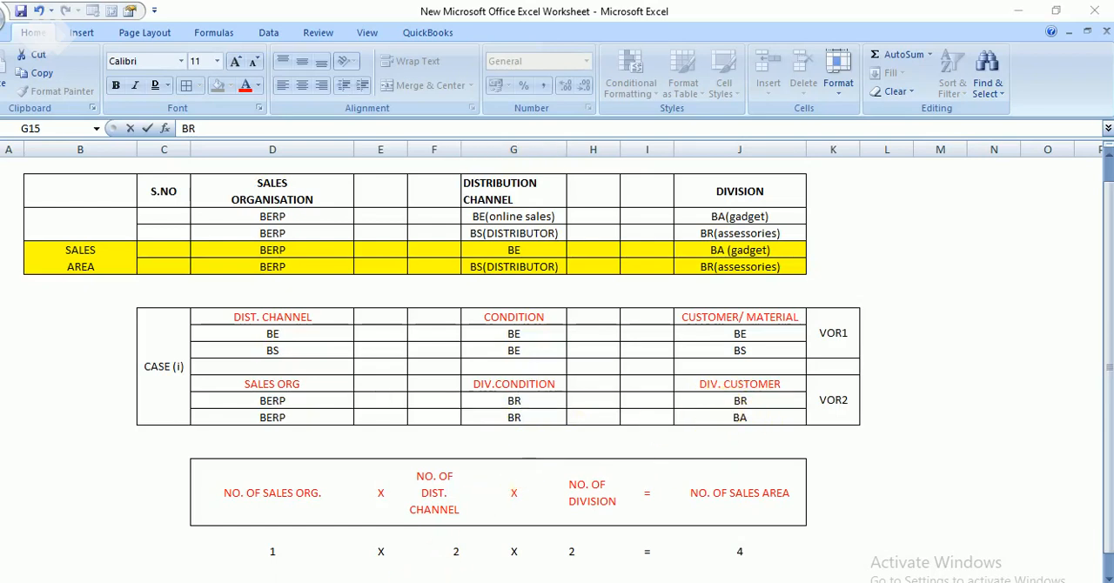
click(757, 400)
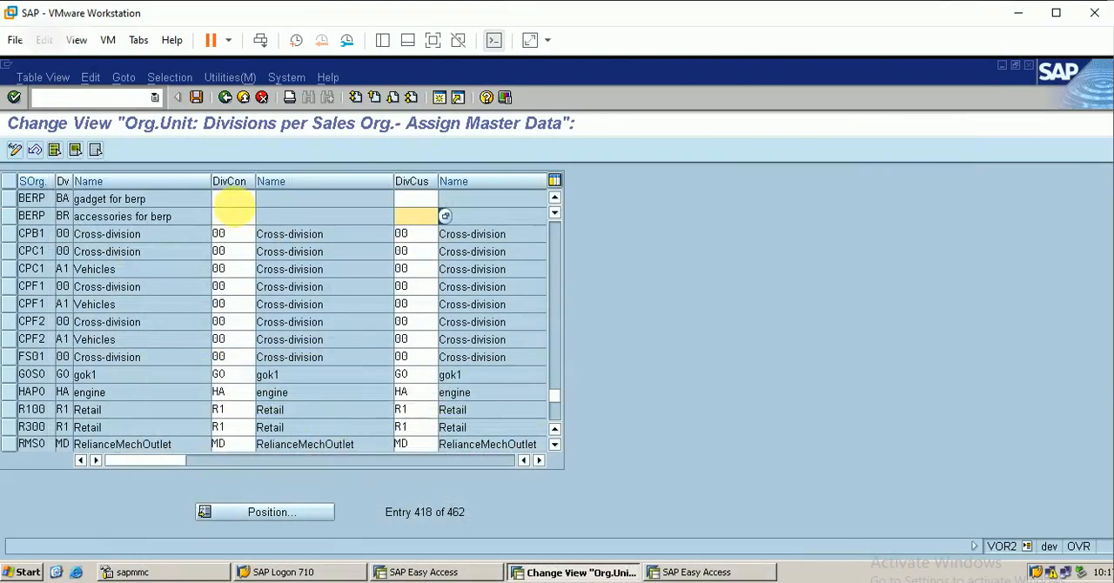
Step: Enter BR as the conditions division for both BERP divisions, BA and BR
click(232, 200)
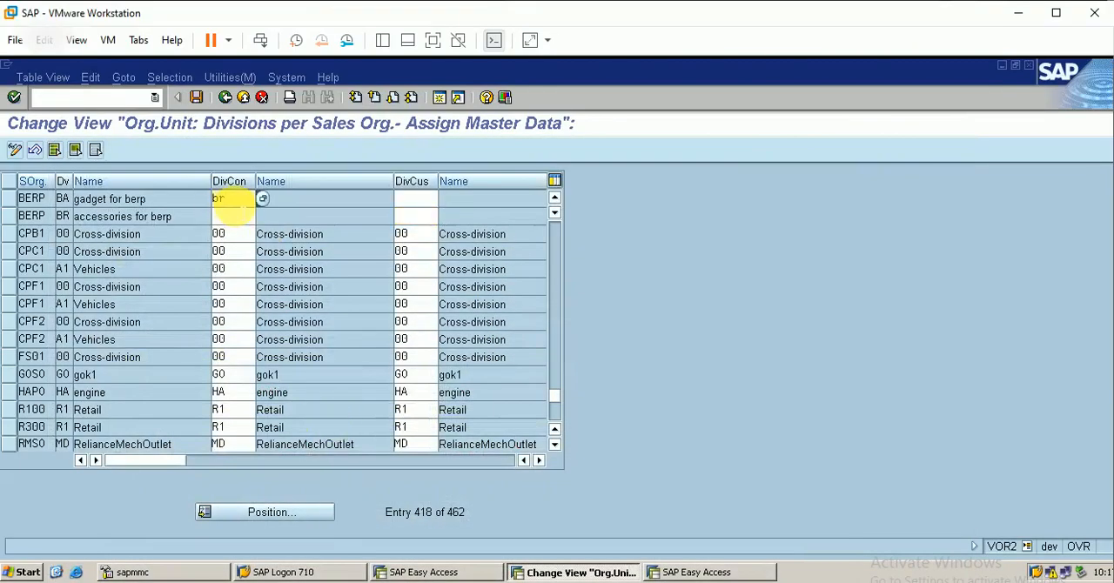
click(230, 215)
text(br)
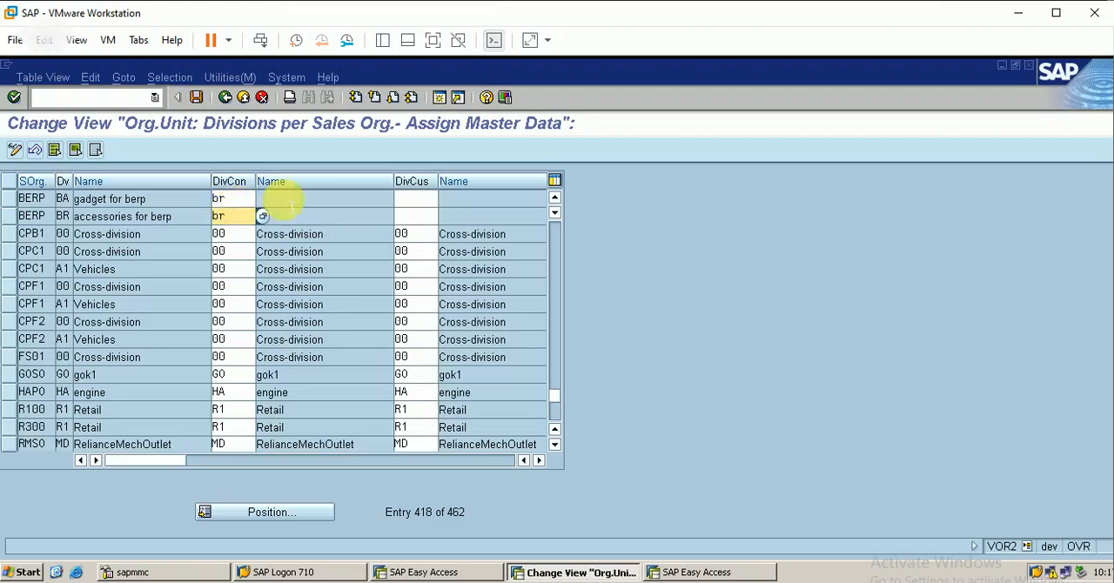
click(408, 199)
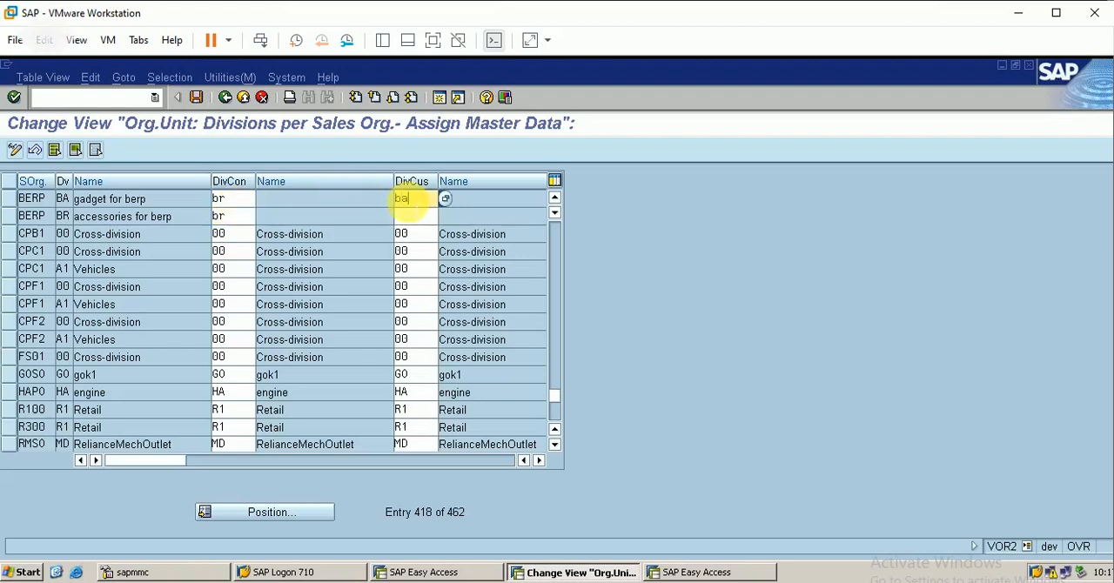
click(407, 215)
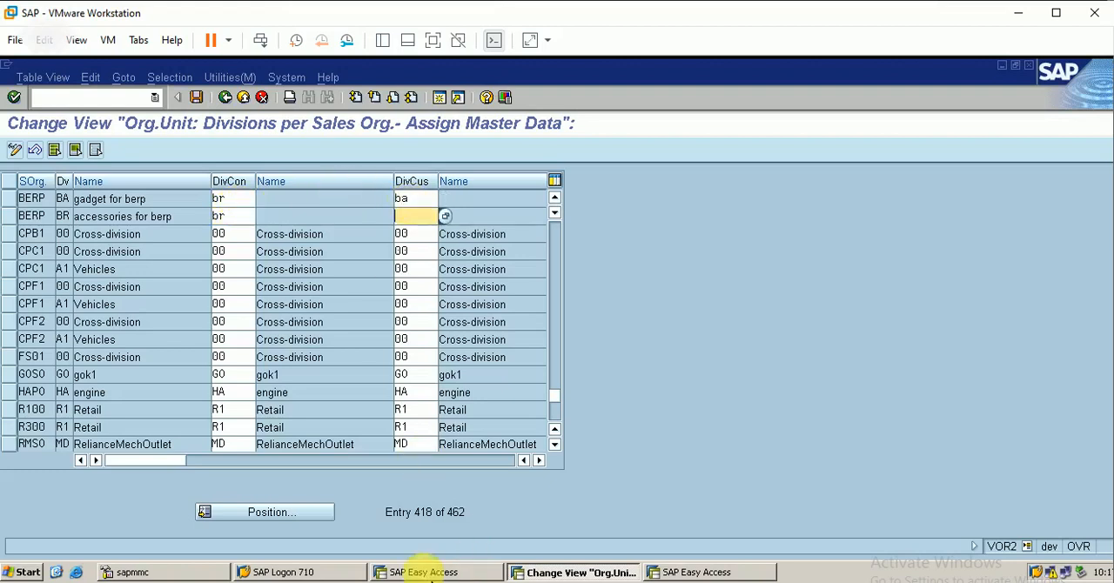
key(alt+Tab)
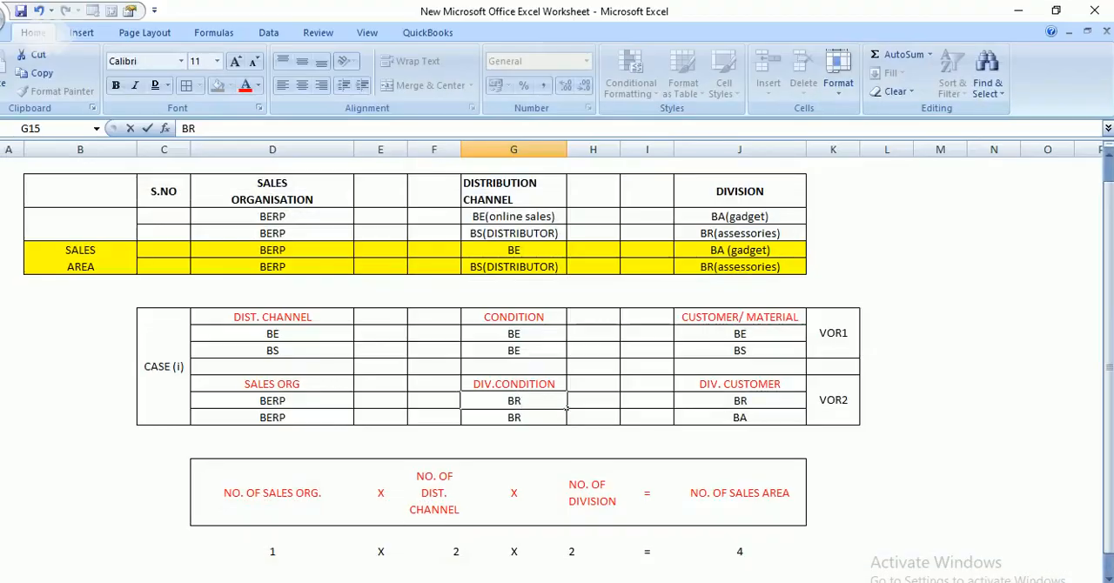
key(alt+Tab)
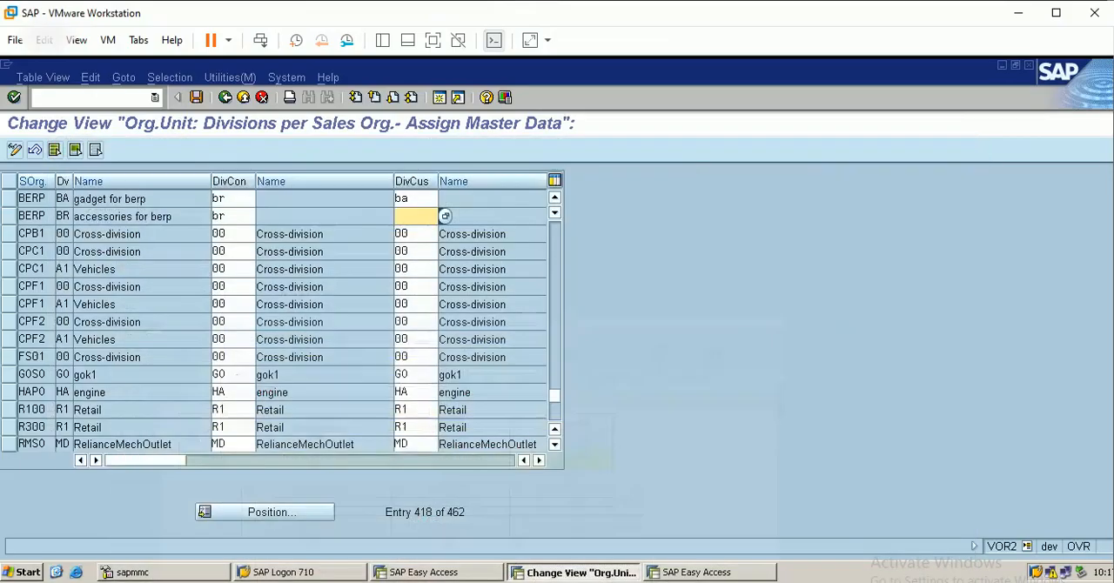
Step: Set the customer division to BR for BERP division BA and to BA for BERP division BR
click(427, 203)
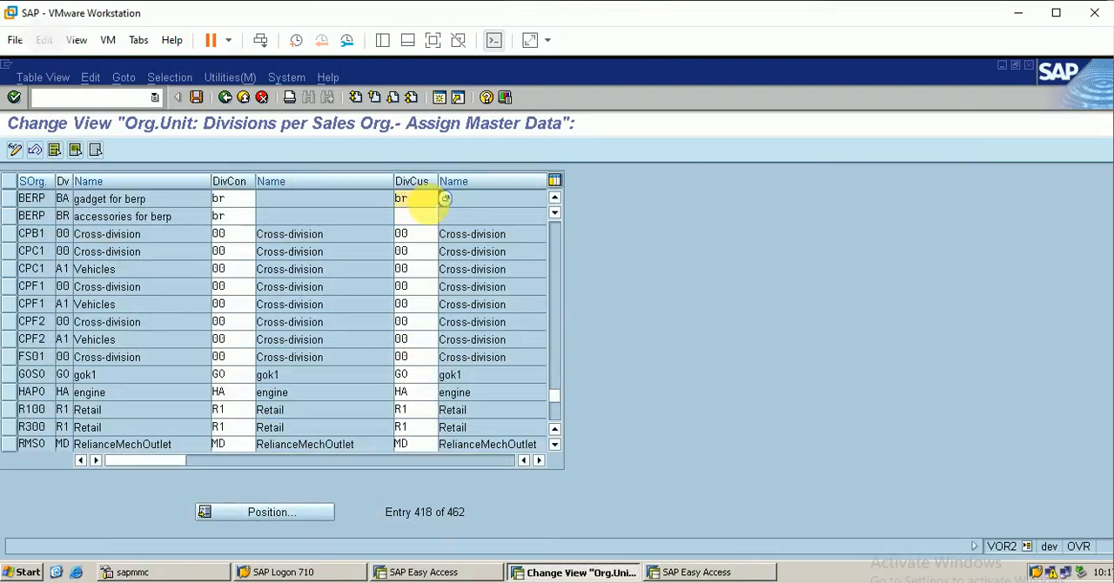
click(421, 211)
text(ba)
key(Return)
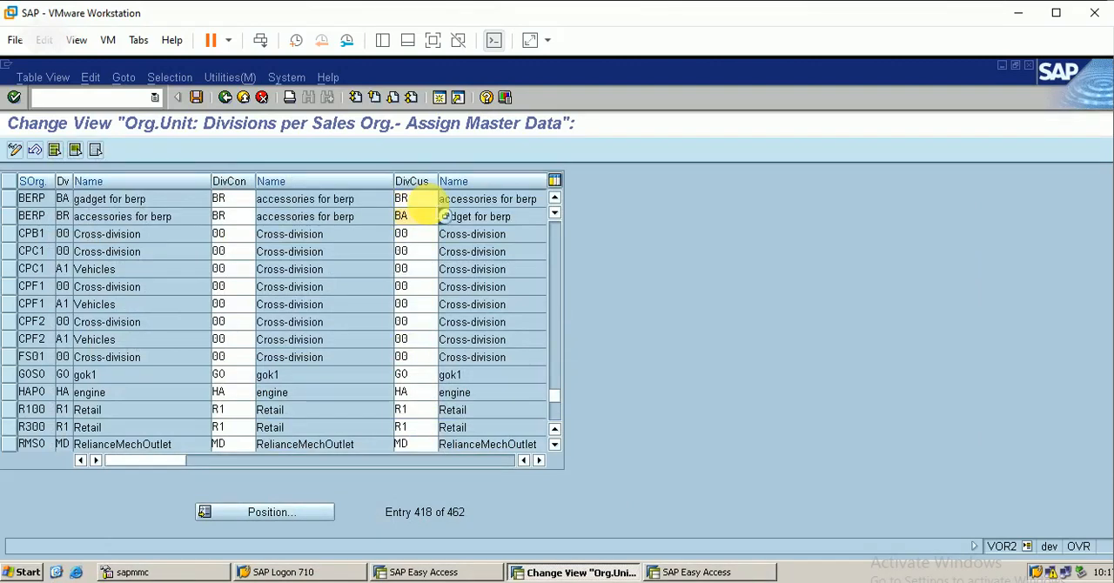
Step: Save the common division assignments and return to the implementation guide
click(198, 97)
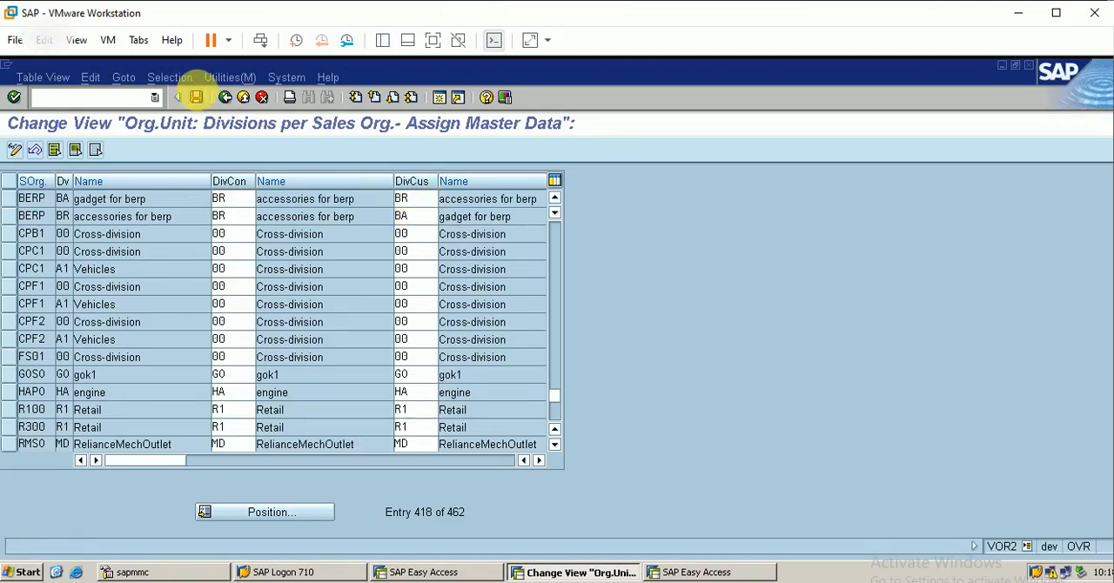
click(55, 331)
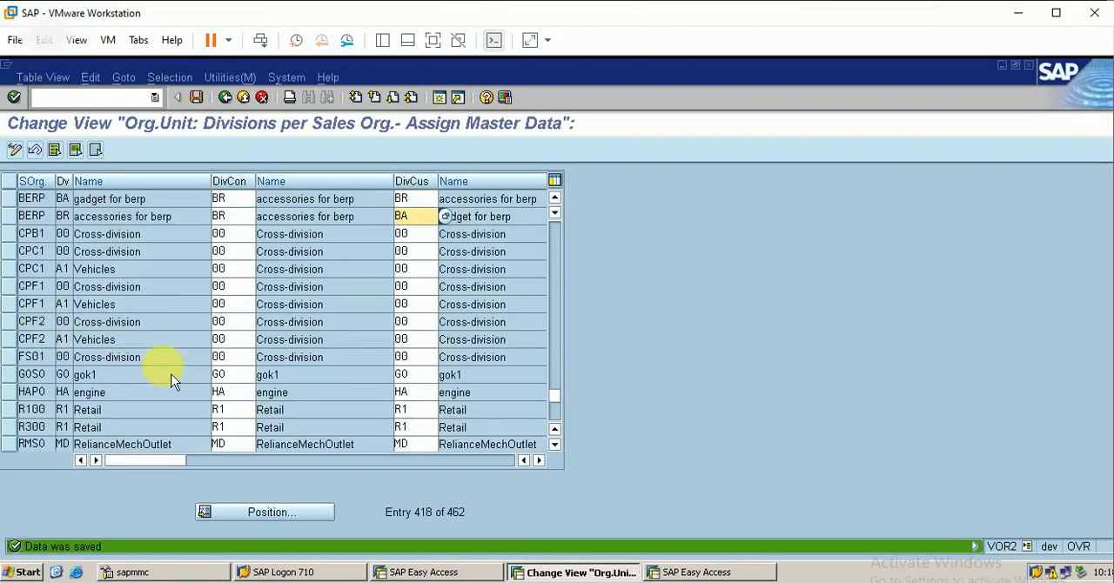
click(225, 97)
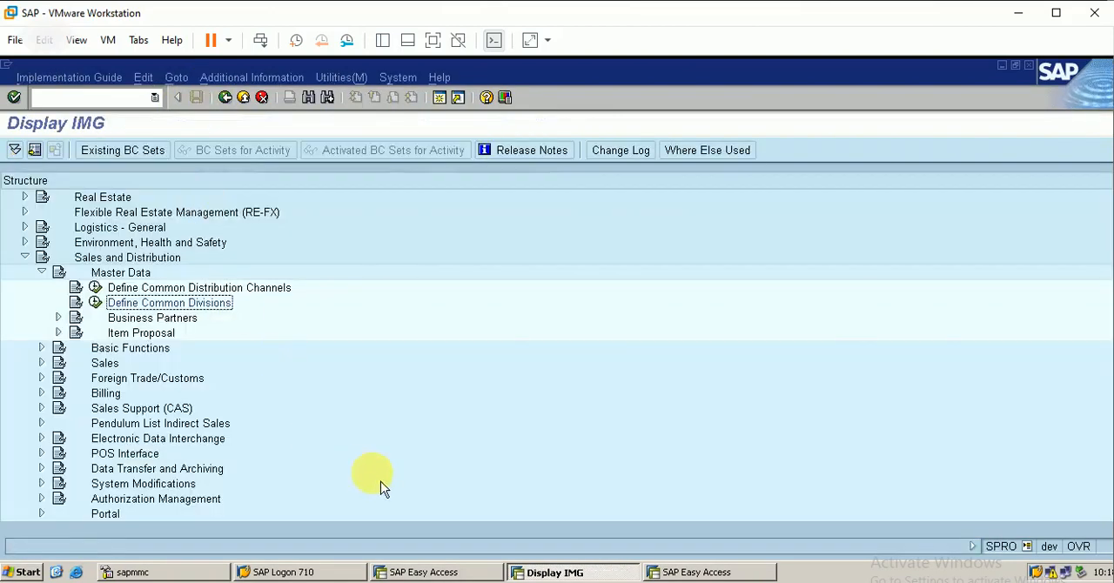
Step: Start customer creation (XD01) in the other SAP session with company code BERP and sales organization BERP
click(706, 574)
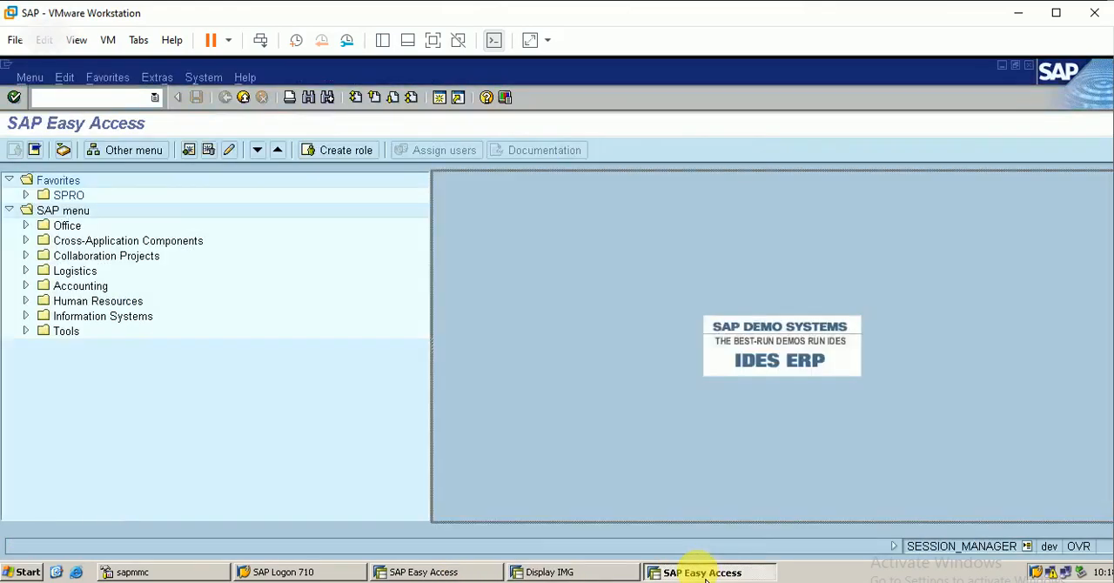
click(106, 100)
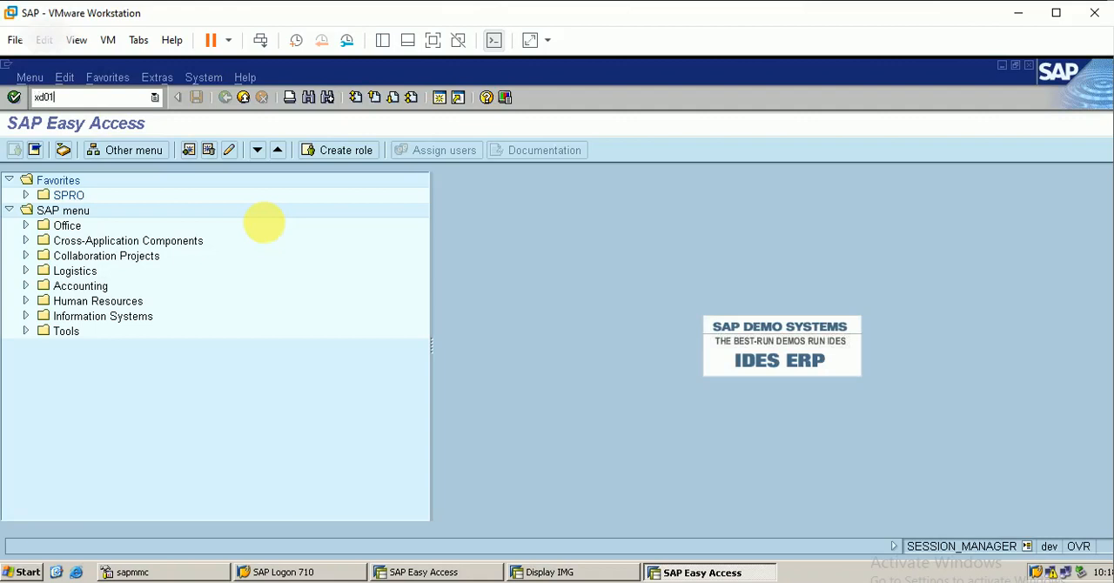
key(Return)
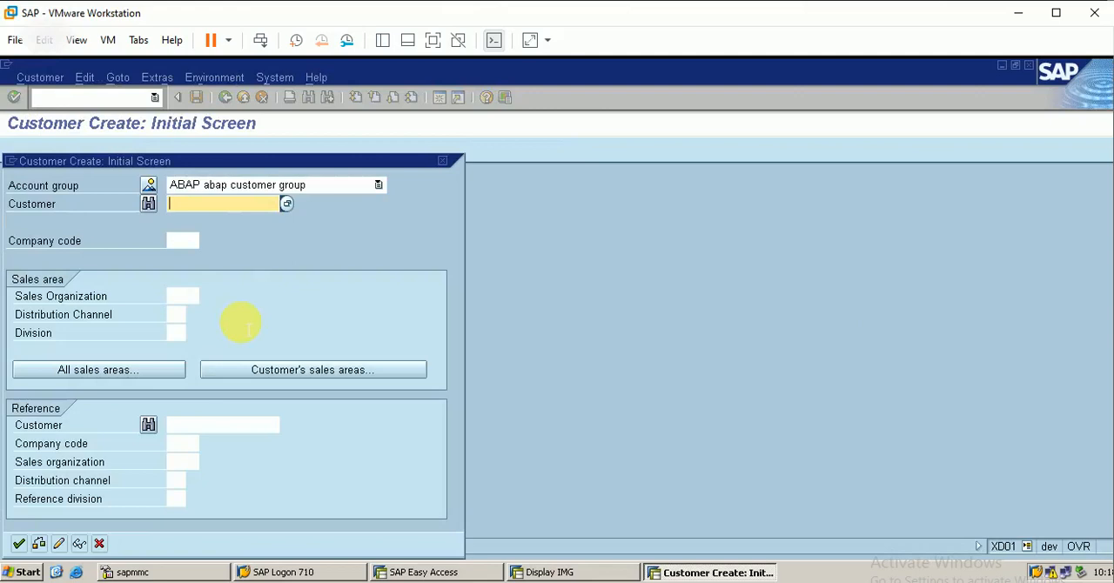
click(182, 242)
text(berp)
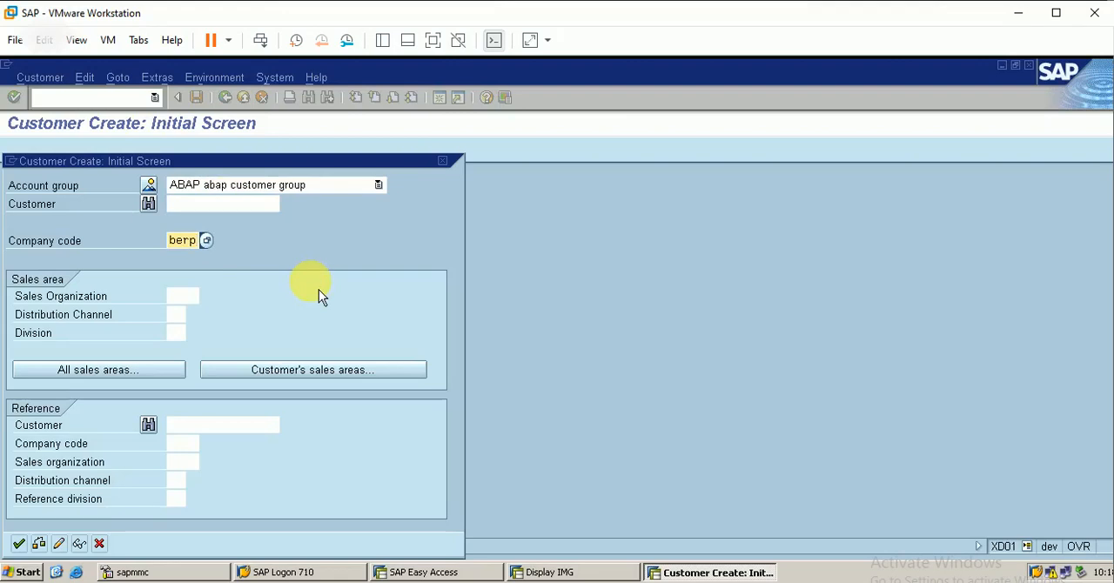
key(Tab)
text(berp)
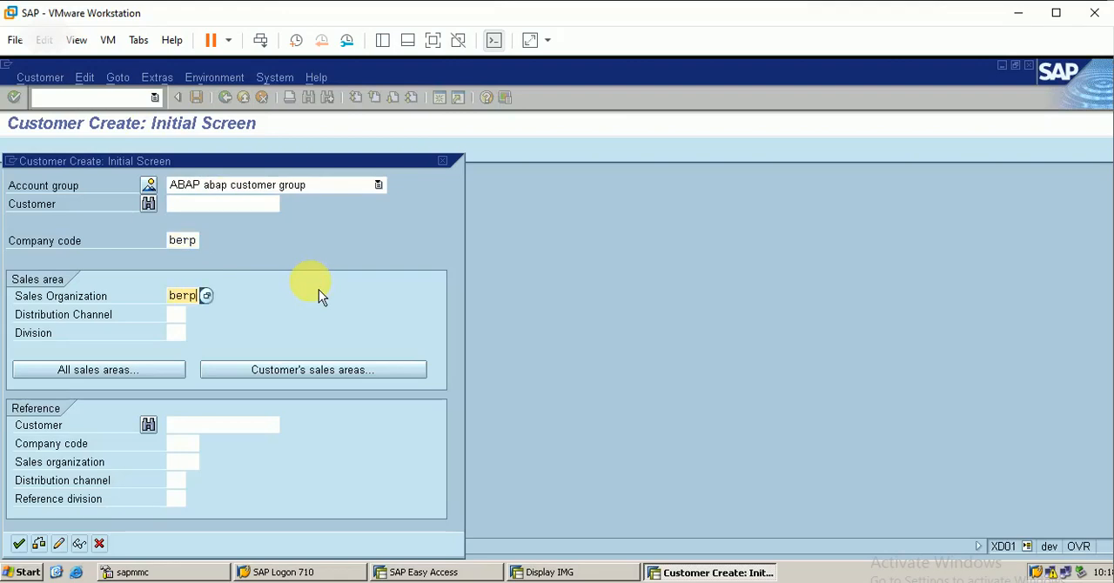
key(Tab)
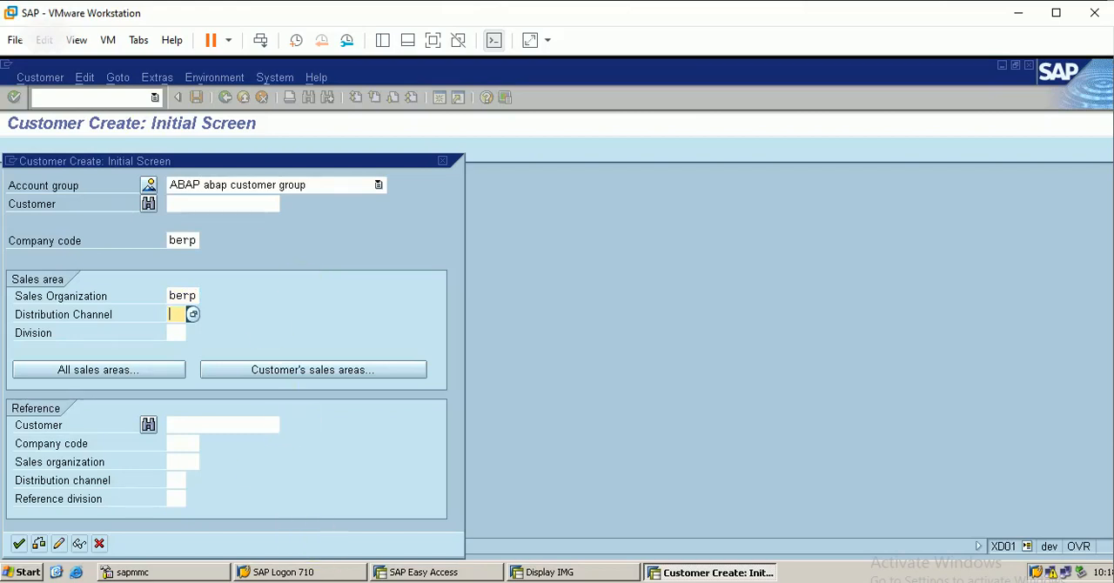
Step: Review the sales areas and VOR1/VOR2 assignments in the Excel worksheet, and cancel the customer creation in SAP
key(alt+Tab)
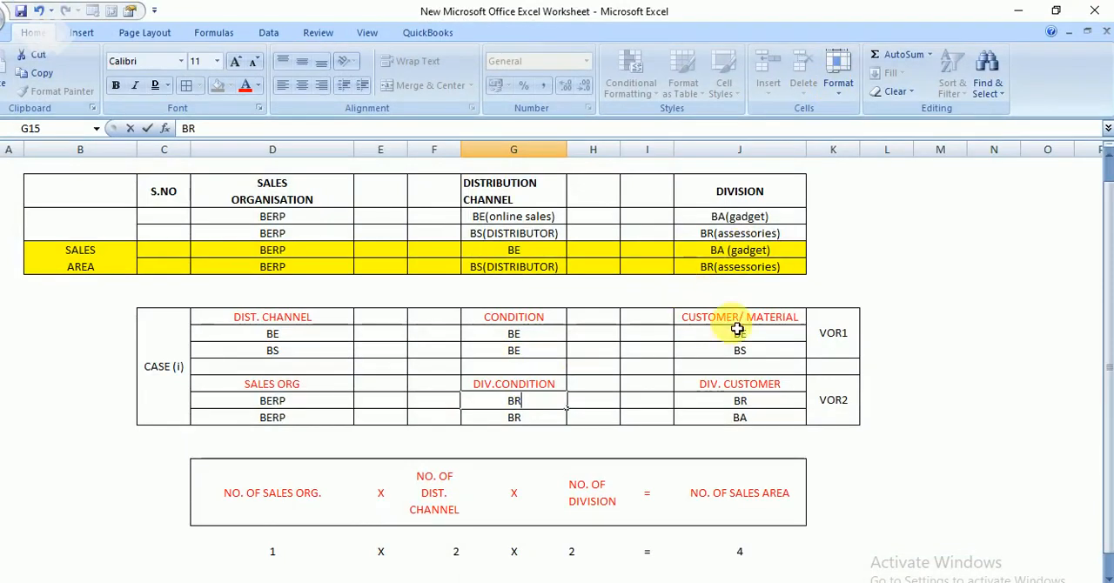
key(alt+Tab)
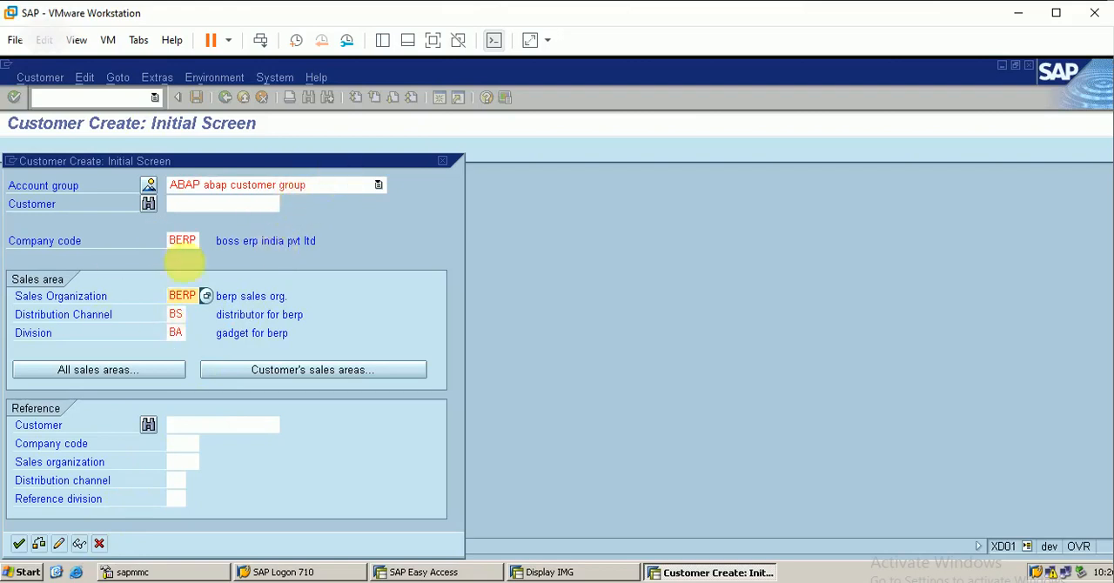
click(99, 543)
Step: In the Excel worksheet, change the VOR2 heading in D14 to DIV, its entries to BA and BR, and save
click(369, 582)
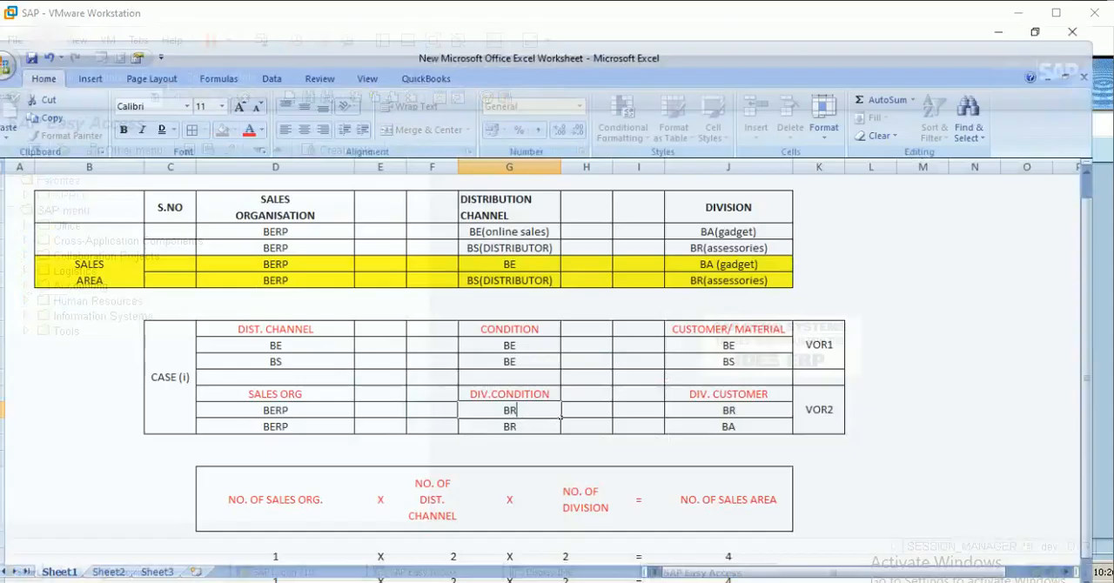
click(291, 386)
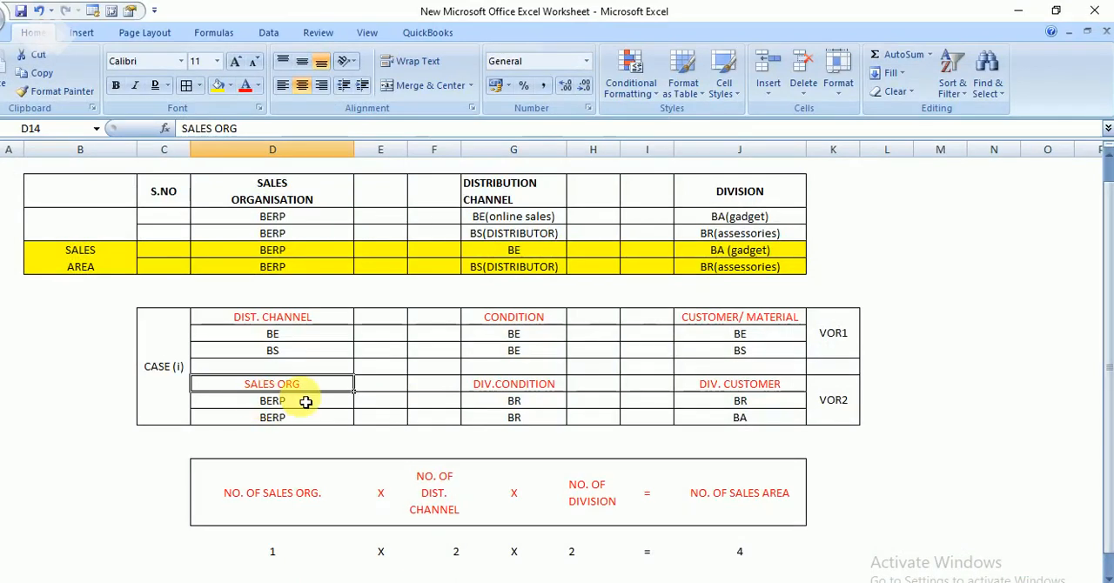
text(D)
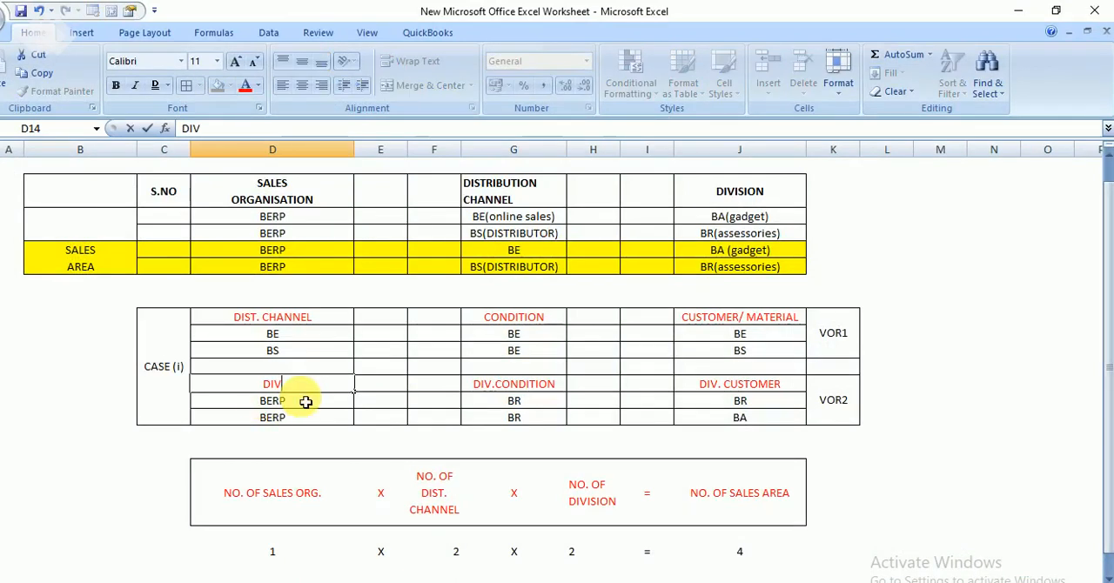
text(IV)
key(Return)
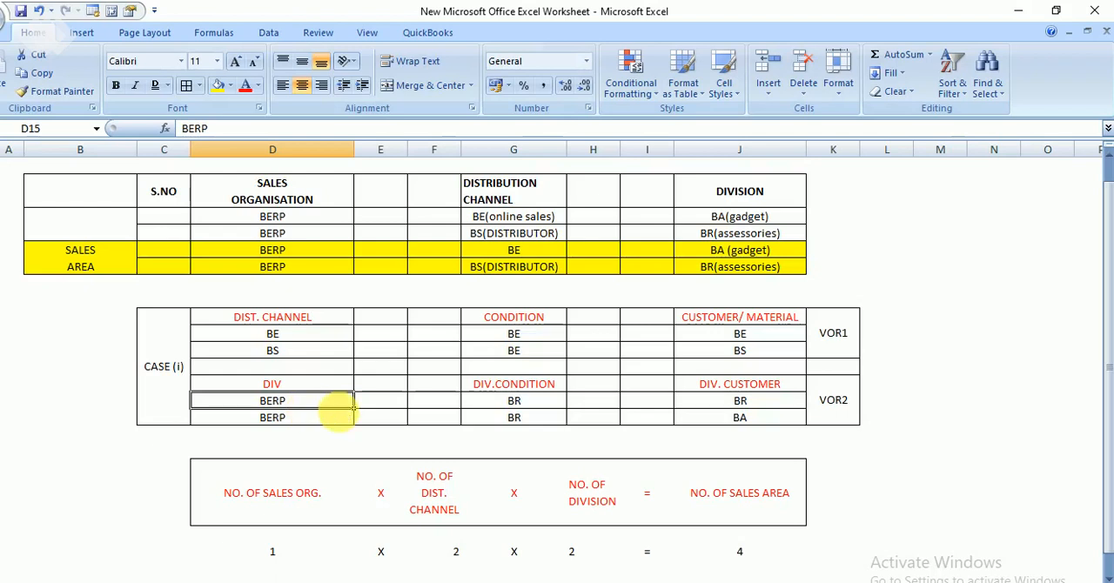
text(BA)
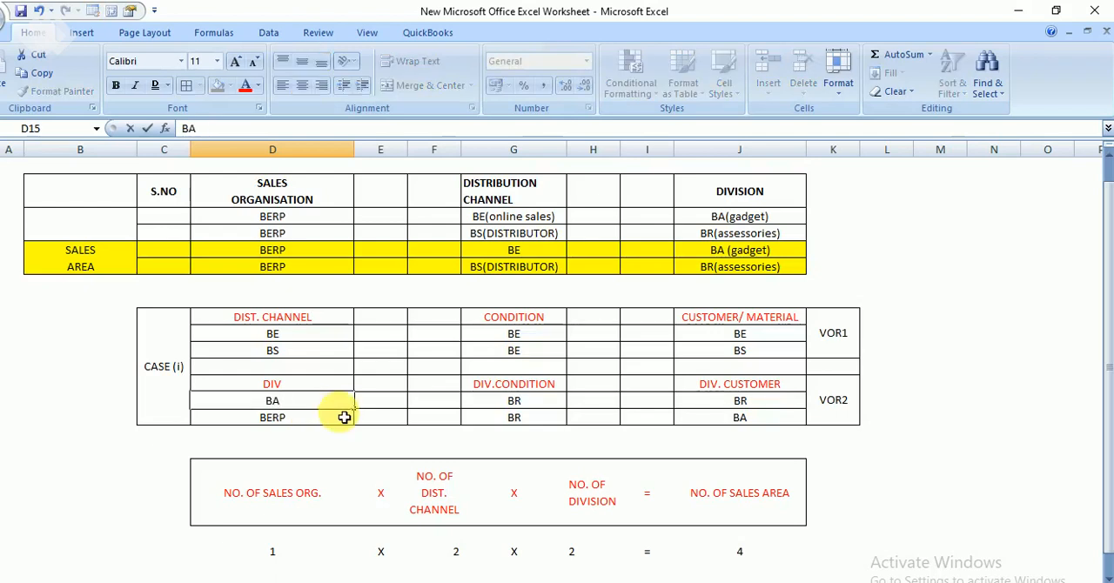
key(Return)
text(BR)
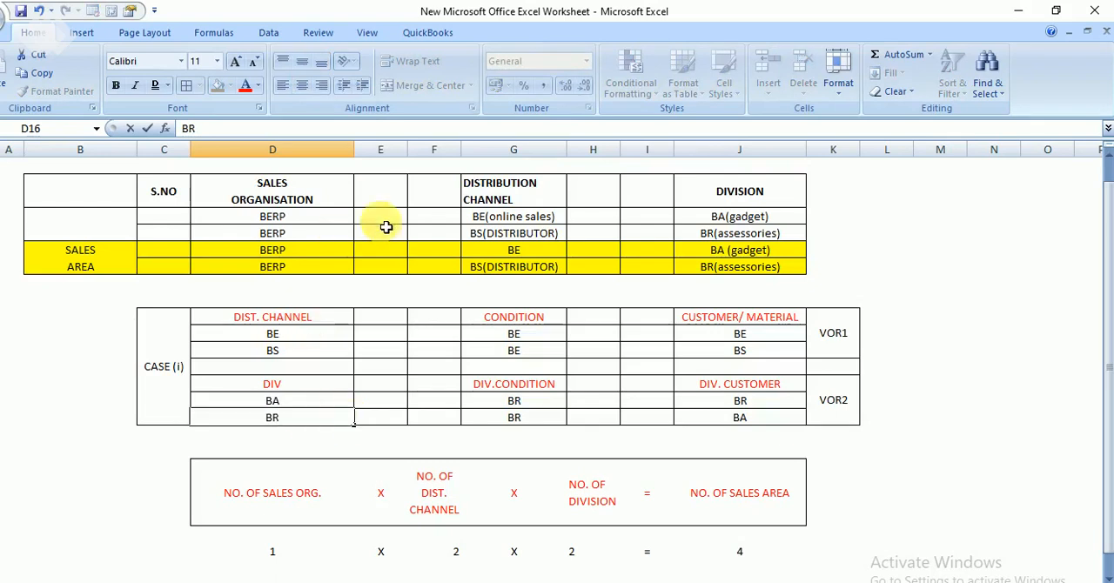
key(ctrl+s)
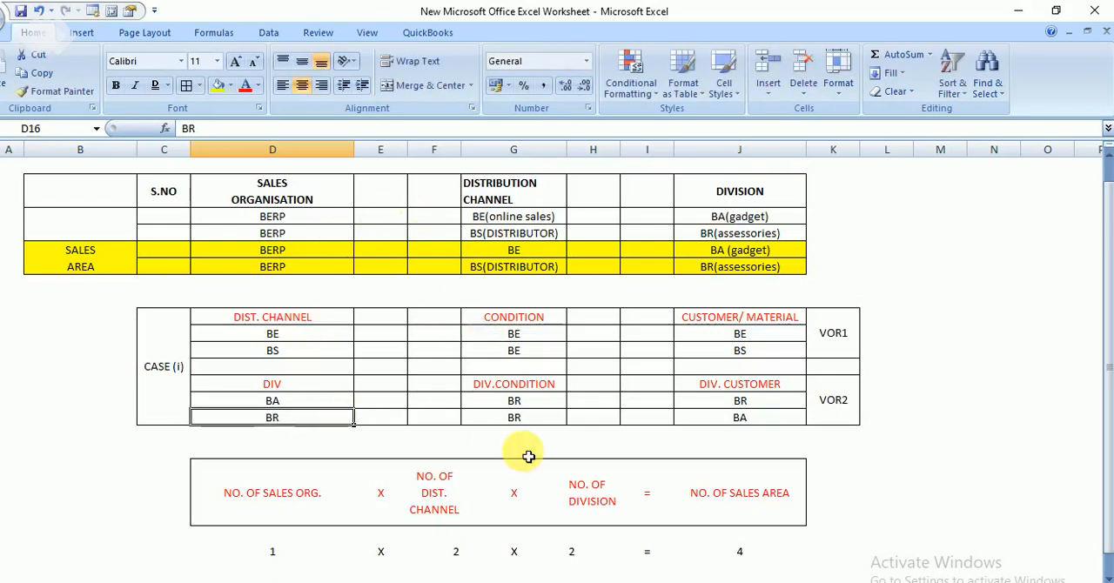
Step: Switch to SAP, reopen customer creation (XD01) and test the sales area BERP, BE, BR
click(432, 581)
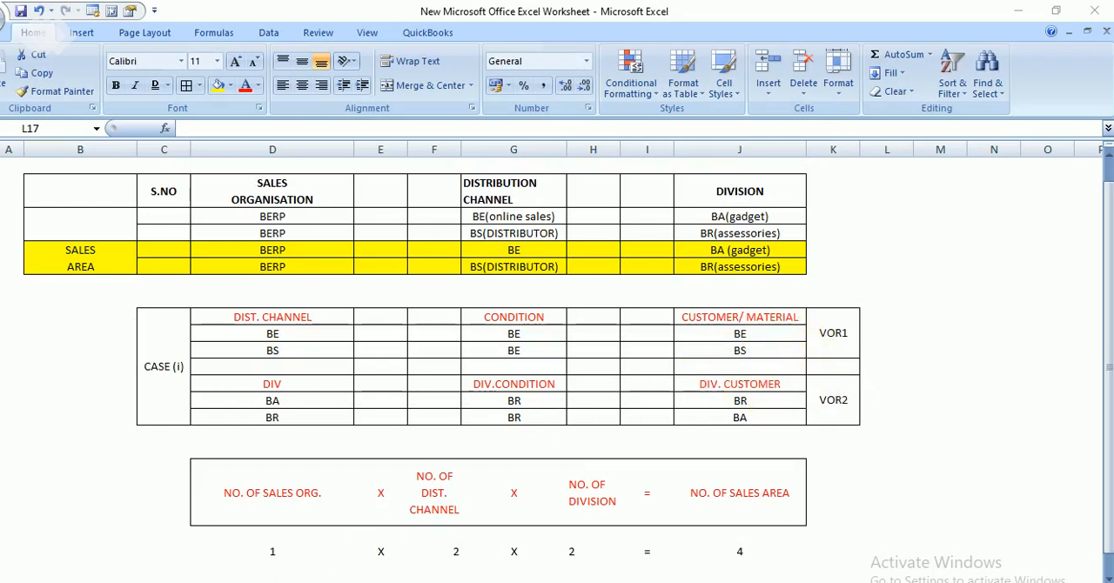
key(alt+Tab)
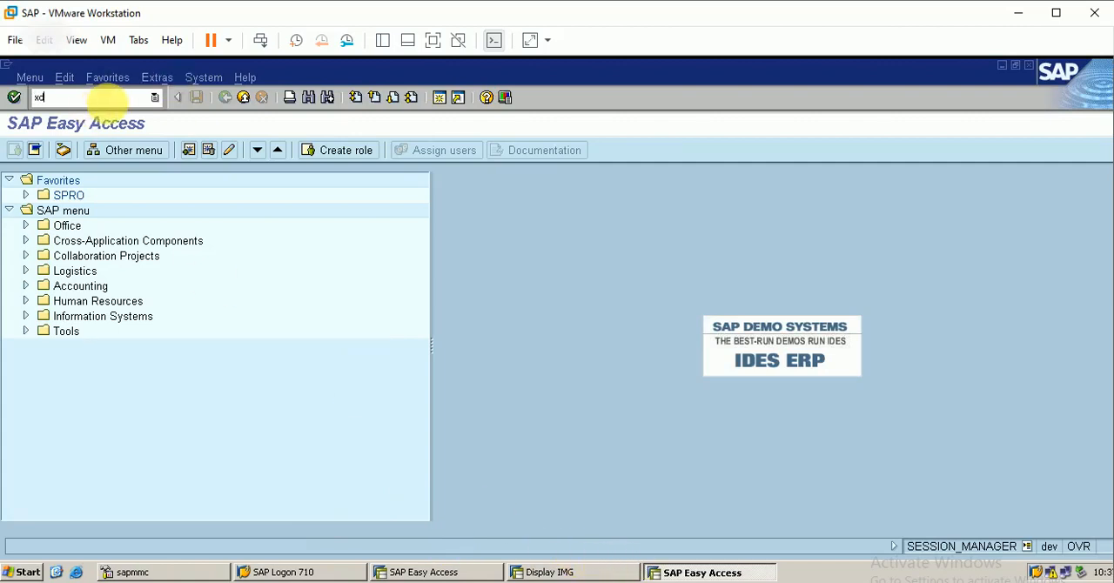
click(106, 101)
text(xd01)
key(Return)
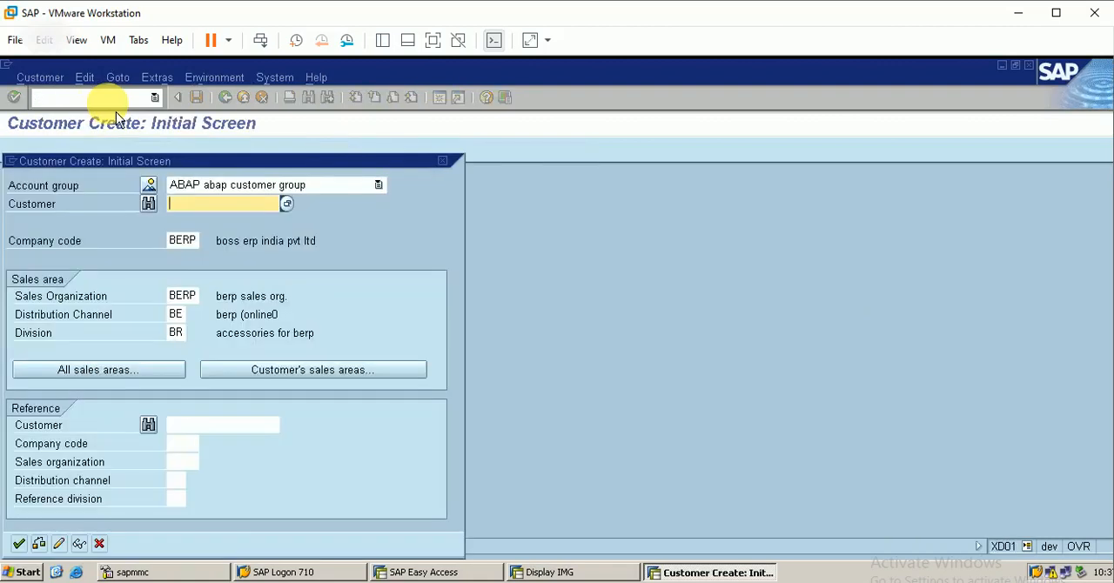
key(Tab)
key(Tab)
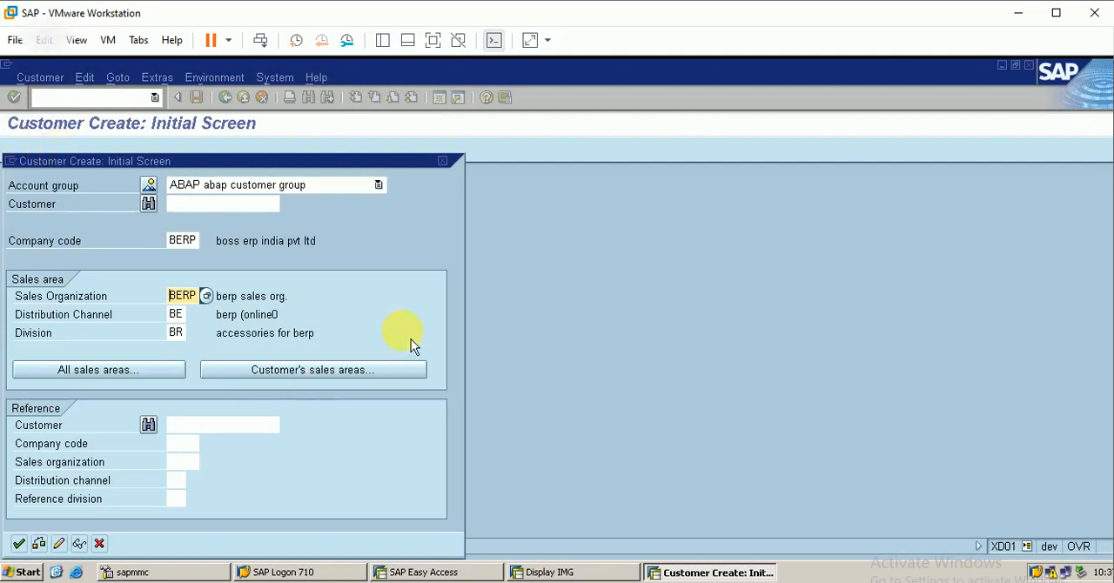
key(Return)
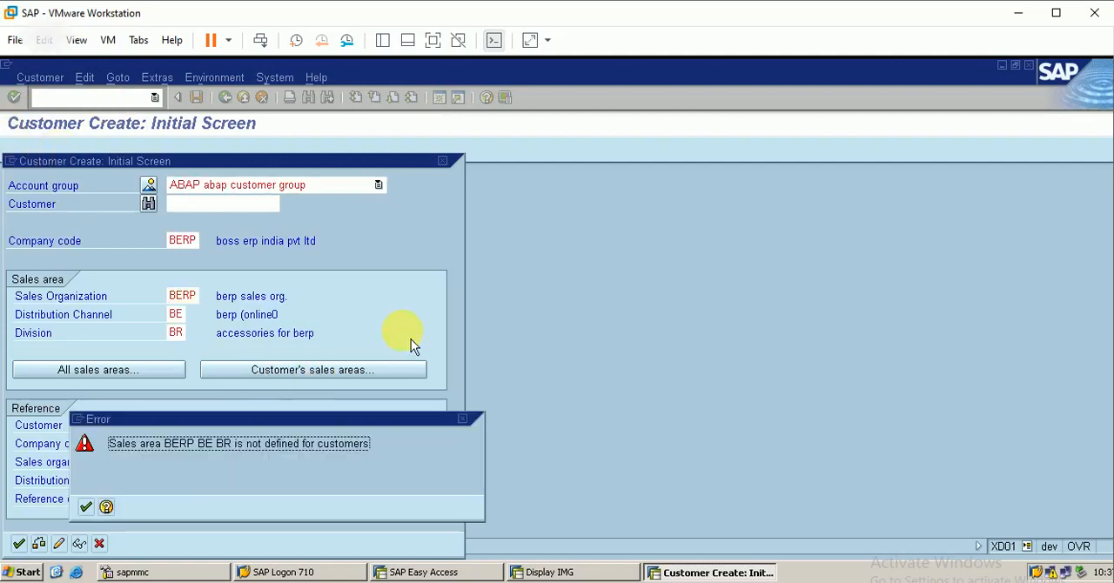
click(85, 507)
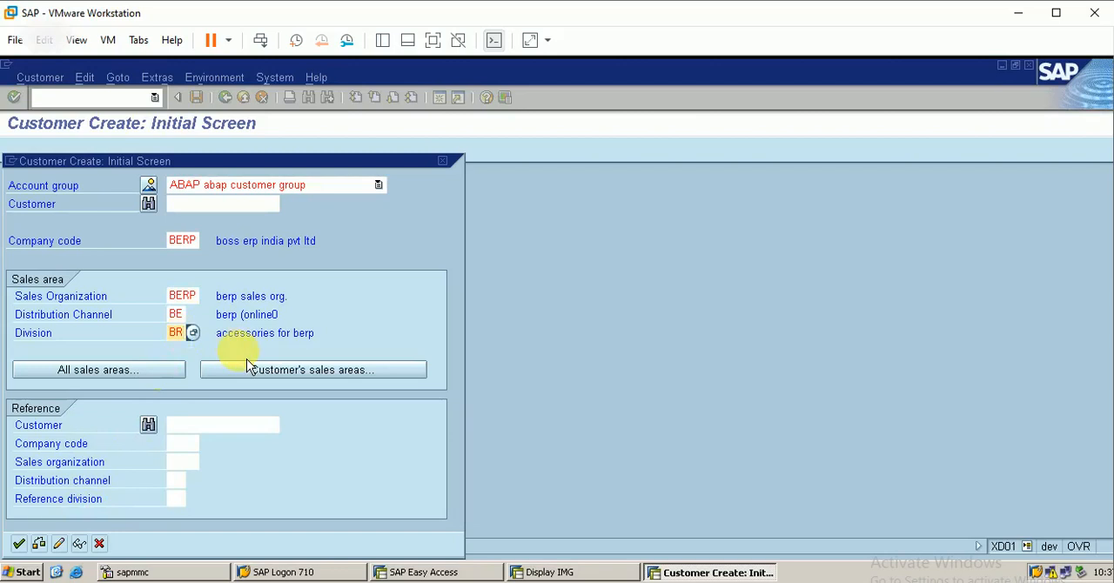
Step: Test customer creation with another division for sales organization BERP and distribution channel BE, and exit without saving
key(BackSpace)
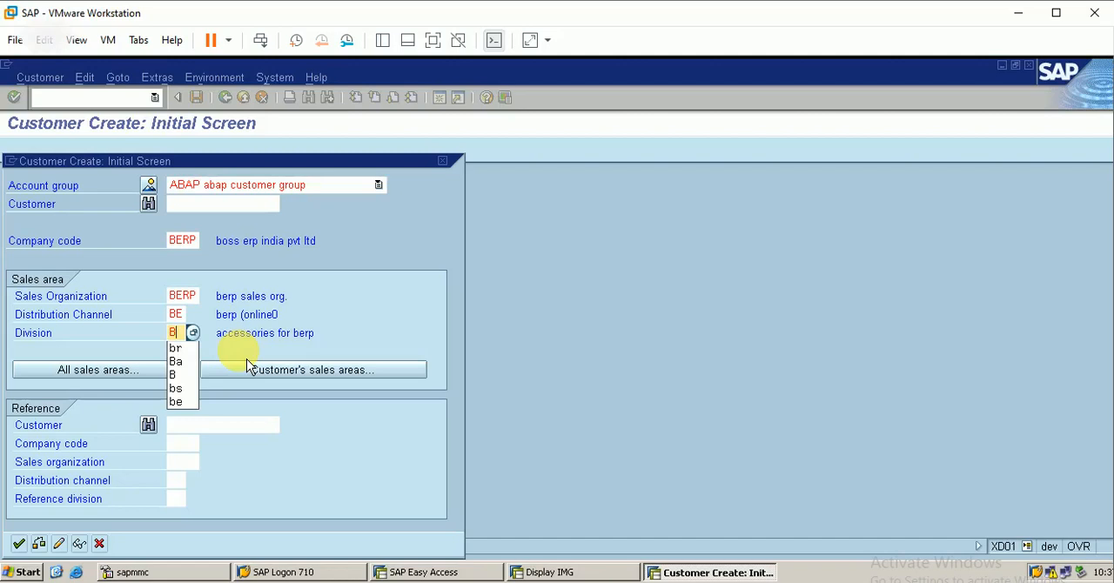
text(E)
key(Return)
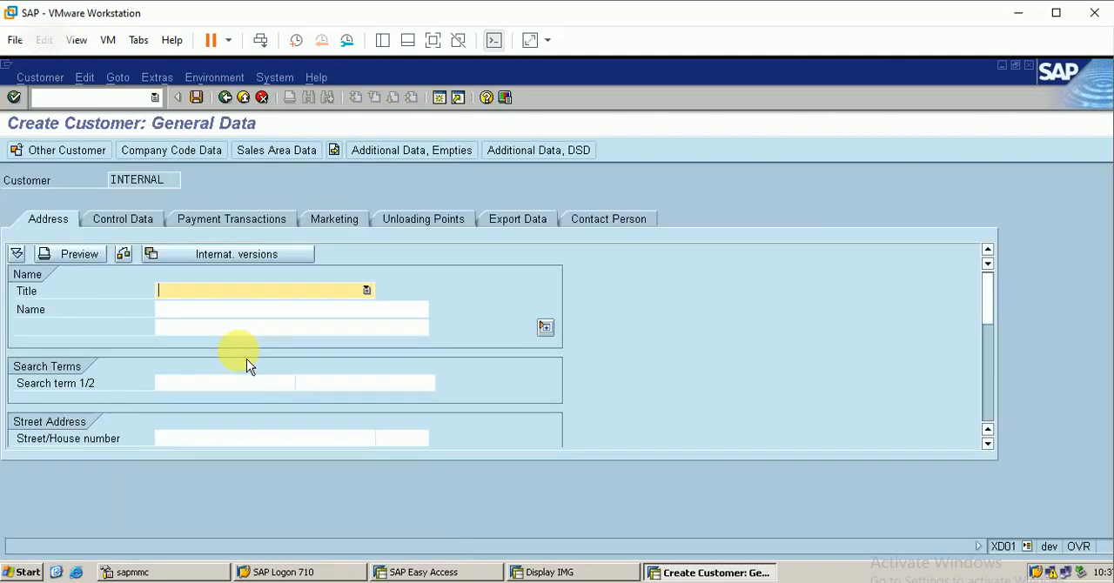
click(262, 96)
click(279, 391)
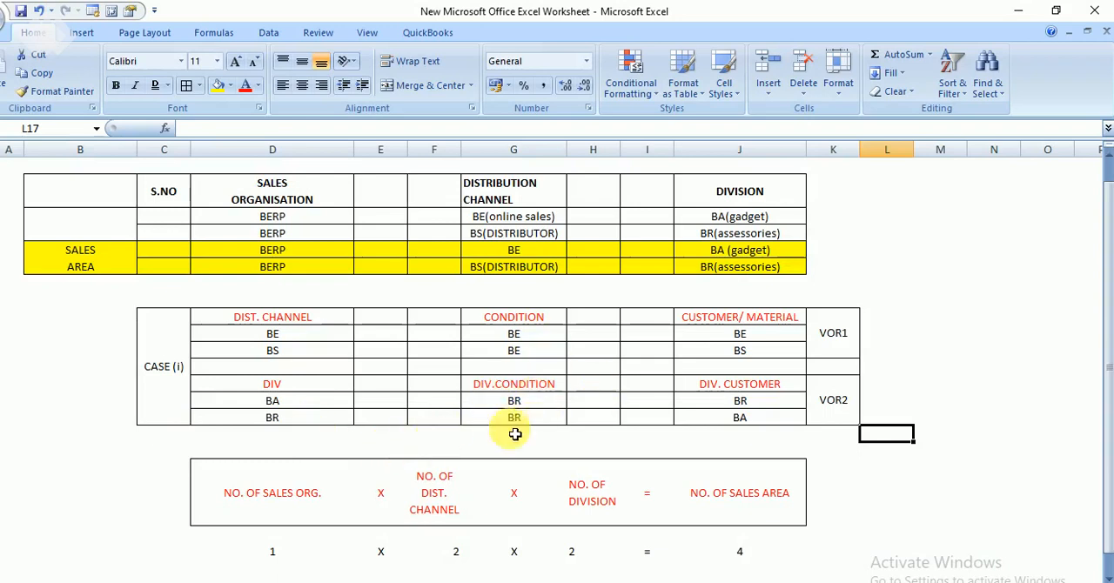
click(429, 581)
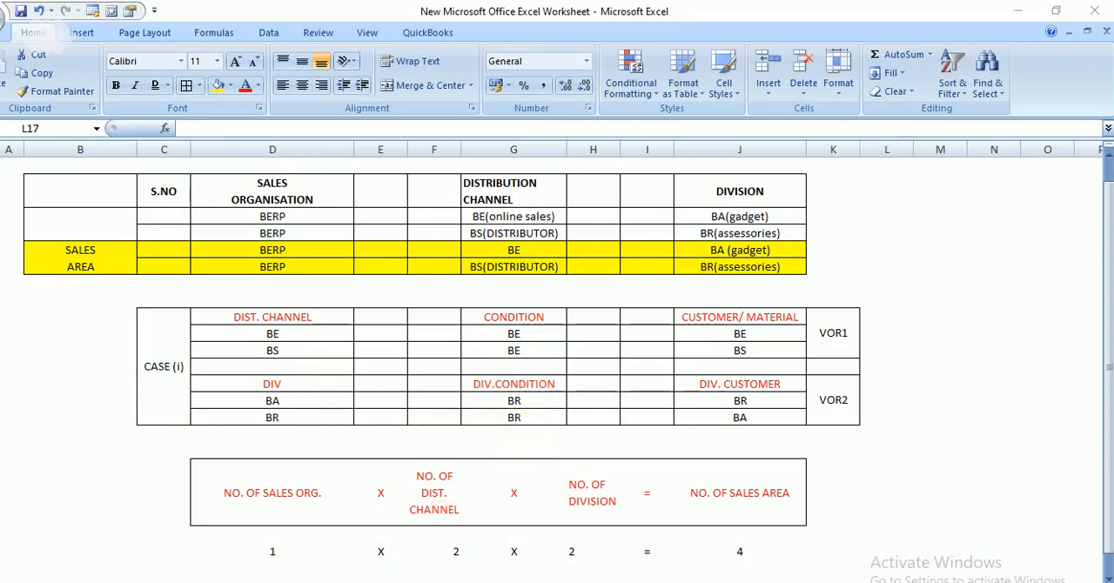